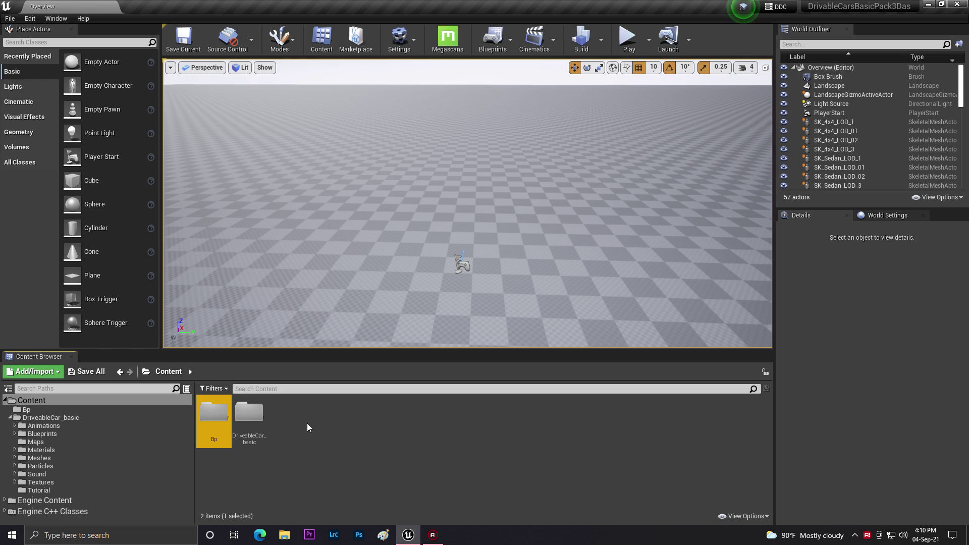
# Search the plugin list for "vehi" to check which vehicle plugins are enabled, and close the plugin list
pyautogui.click(406, 39)
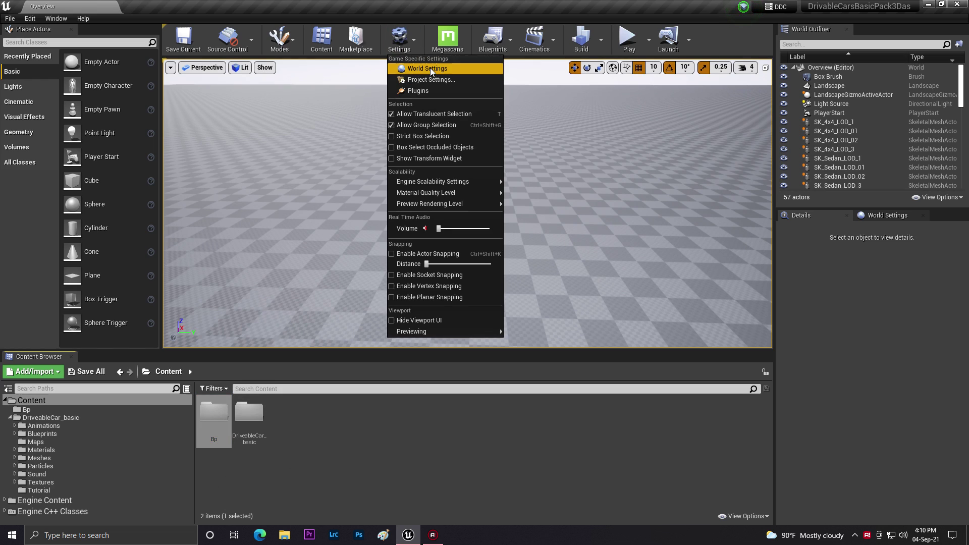
pyautogui.click(418, 90)
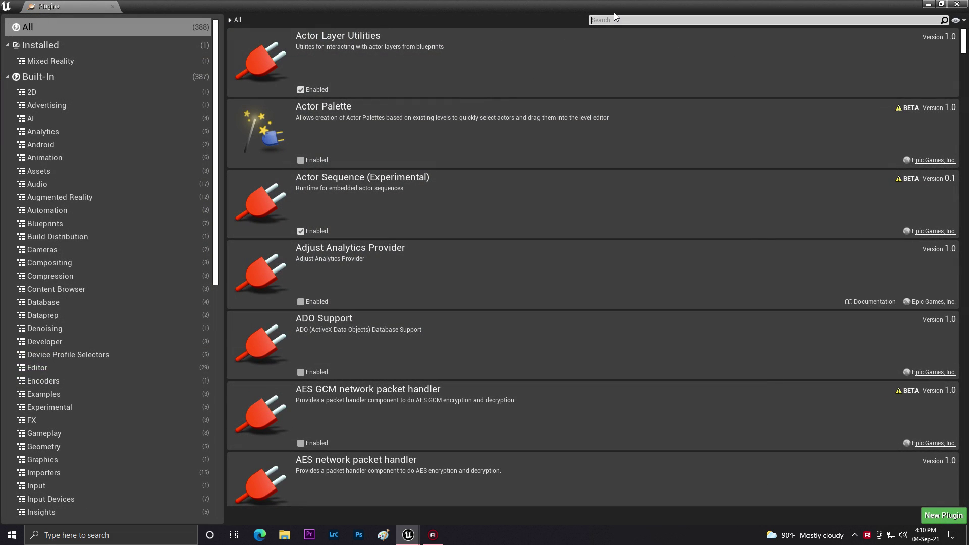
pyautogui.click(599, 20)
pyautogui.write('vehi')
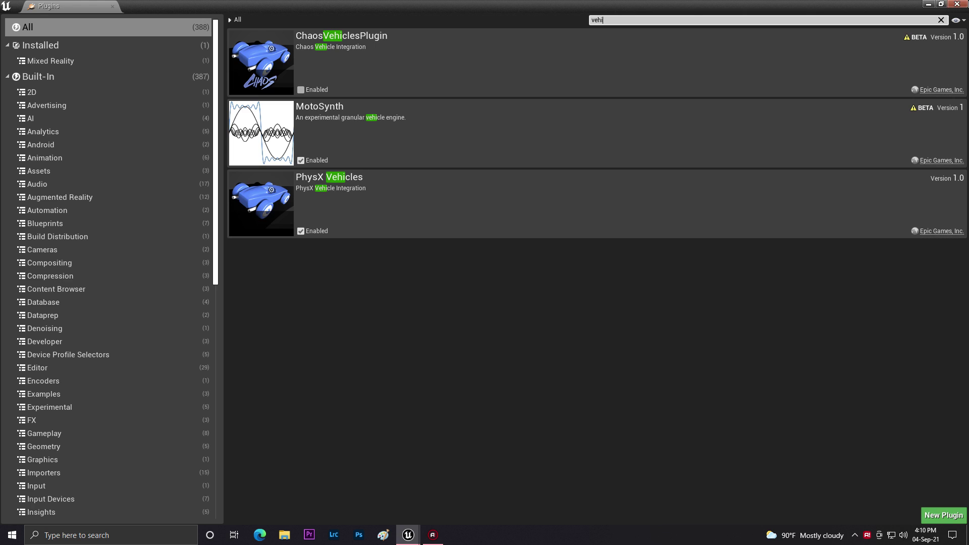
pyautogui.click(961, 4)
# Create a Blueprint class in the Bp folder with WheeledVehicle as its parent and name it MYV
pyautogui.doubleClick(215, 419)
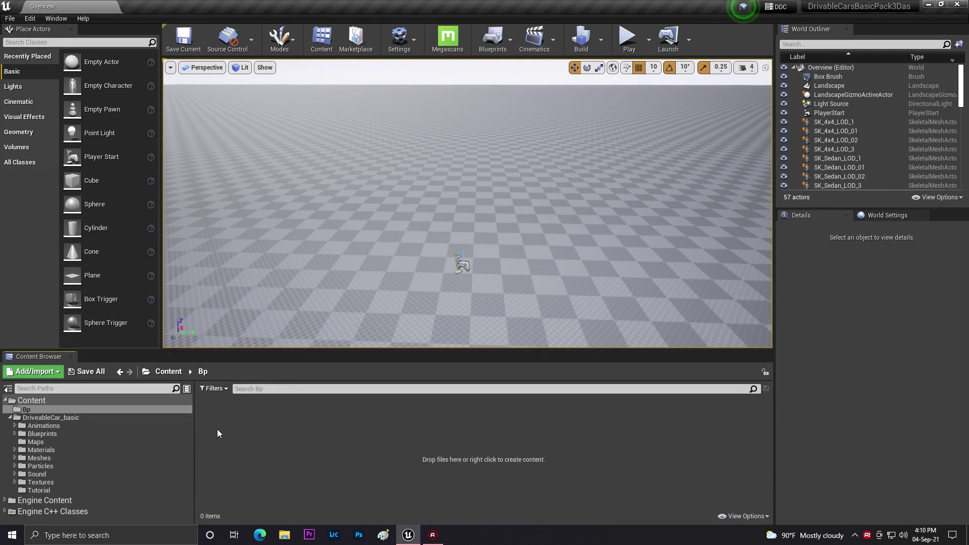
pyautogui.rightClick(300, 419)
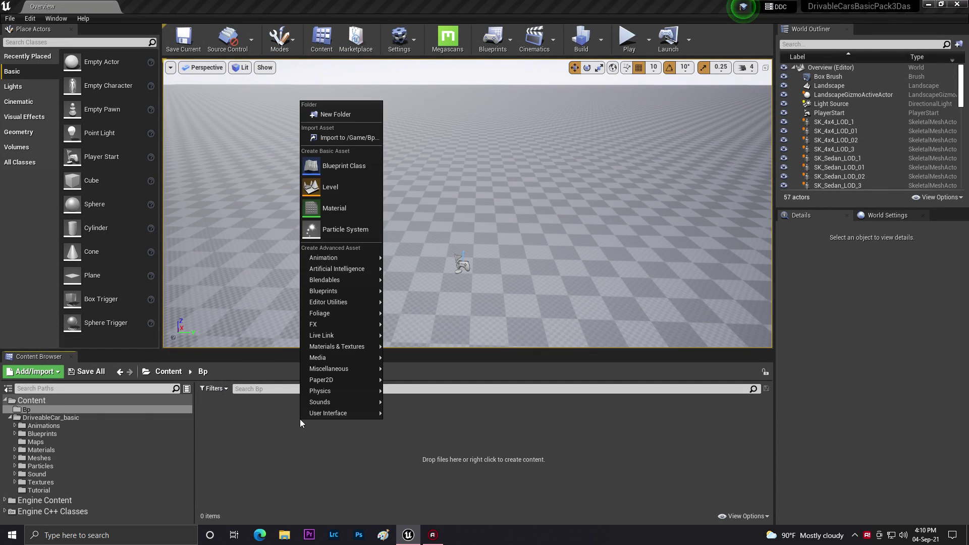
pyautogui.click(334, 166)
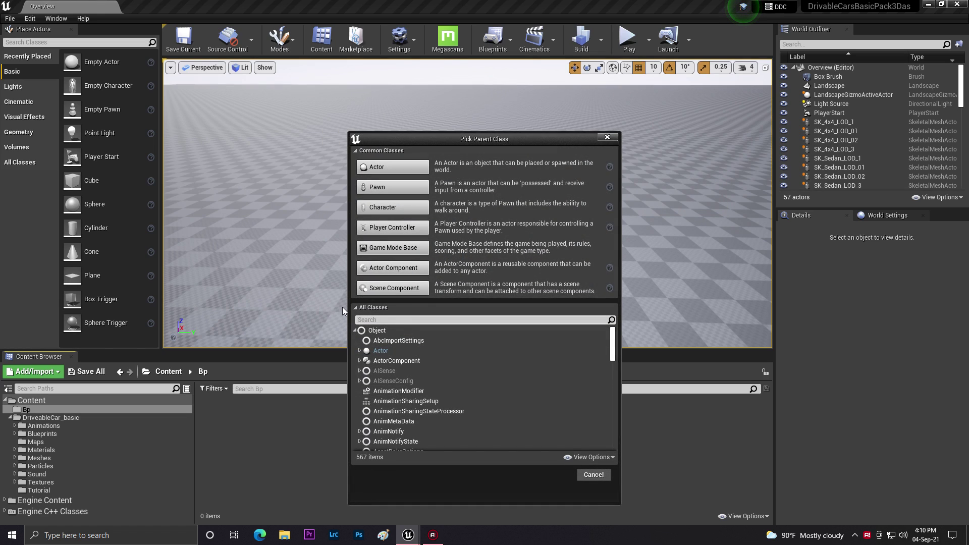
pyautogui.write('whee')
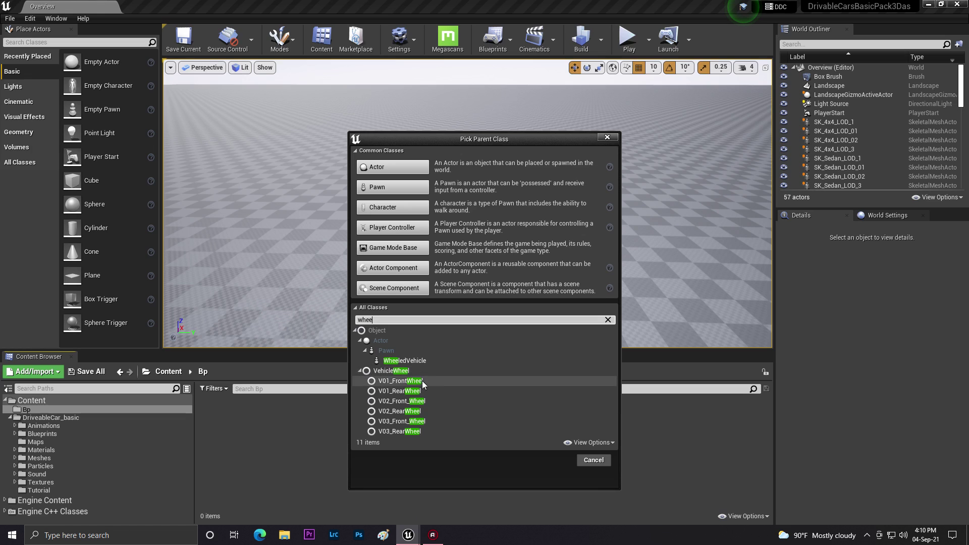
pyautogui.click(426, 360)
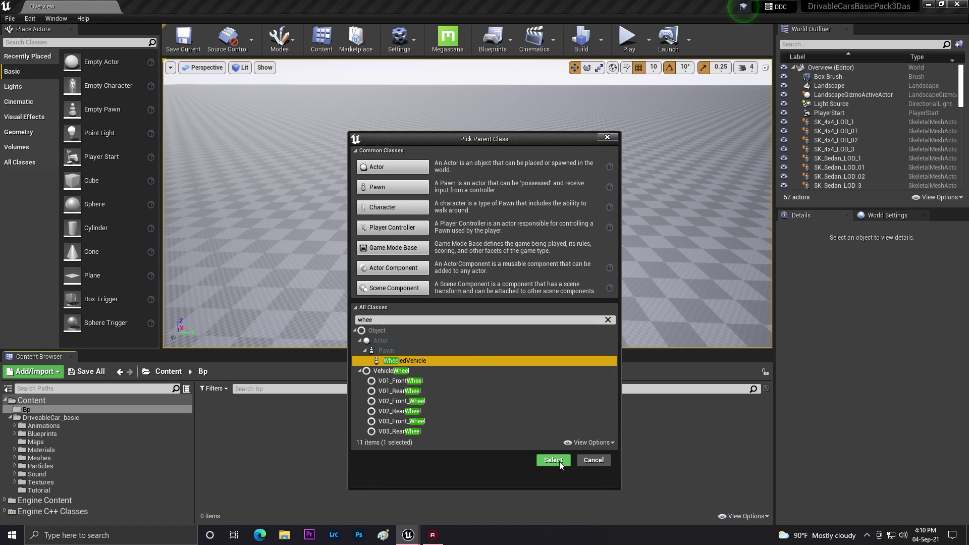
pyautogui.click(555, 461)
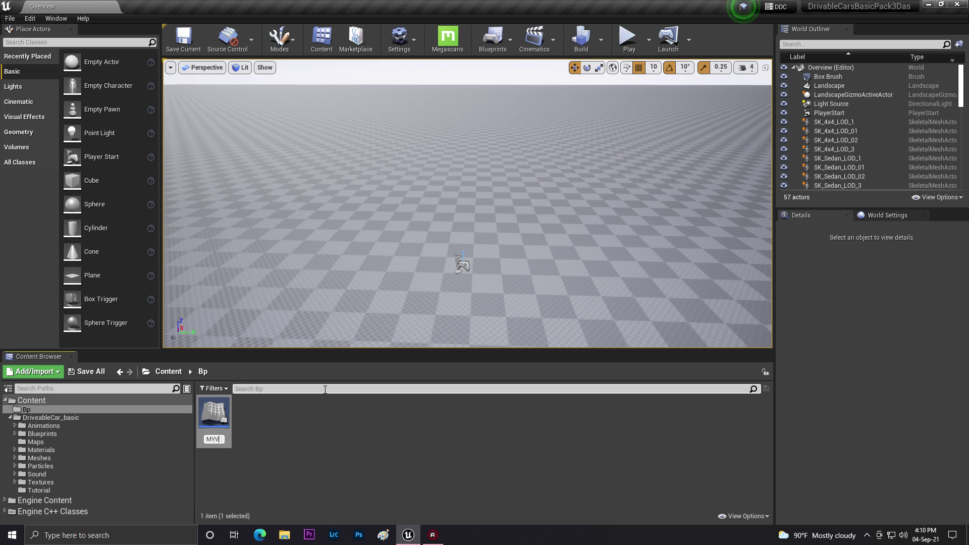
pyautogui.press('Return')
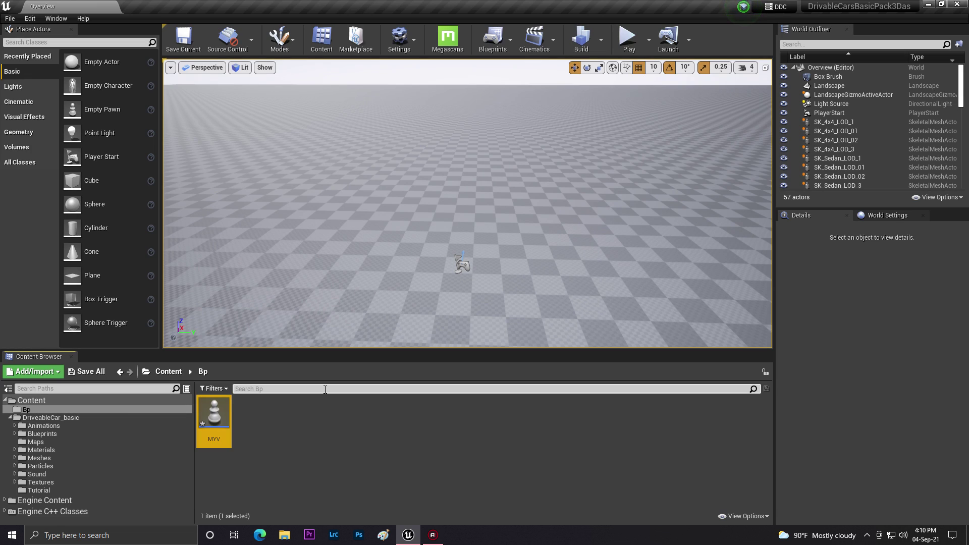
# Open the MYV blueprint, assign the sedane_LOD0 skeletal mesh to its Mesh component, and compile
pyautogui.doubleClick(222, 411)
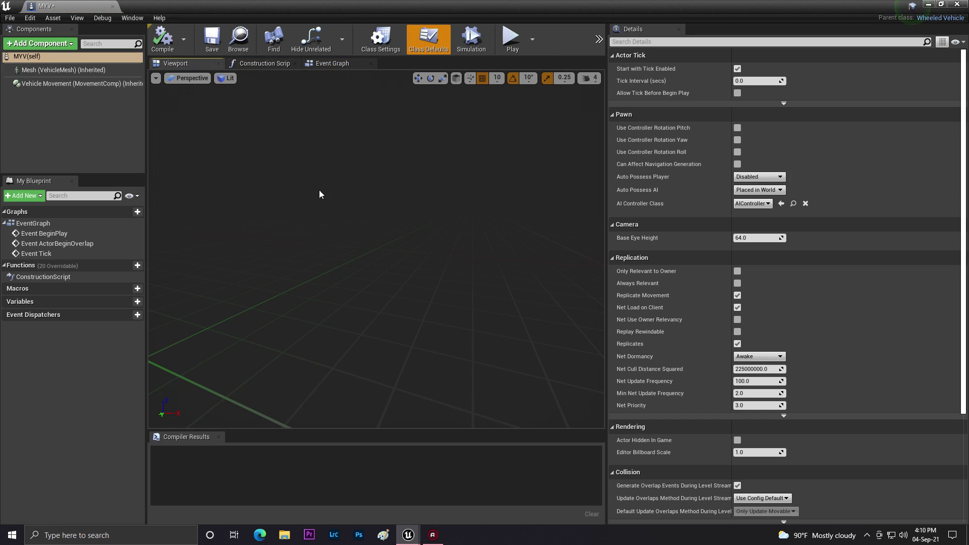
pyautogui.click(62, 69)
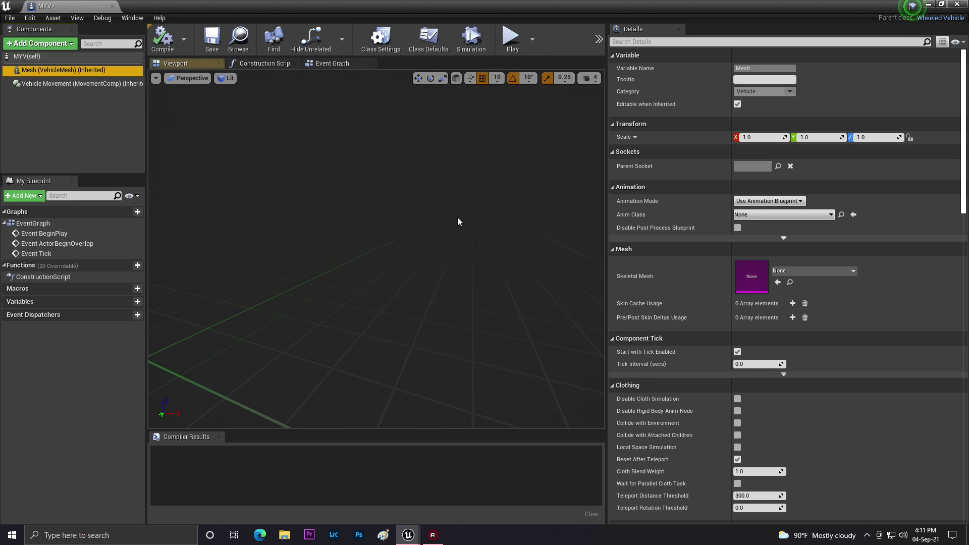
pyautogui.click(795, 271)
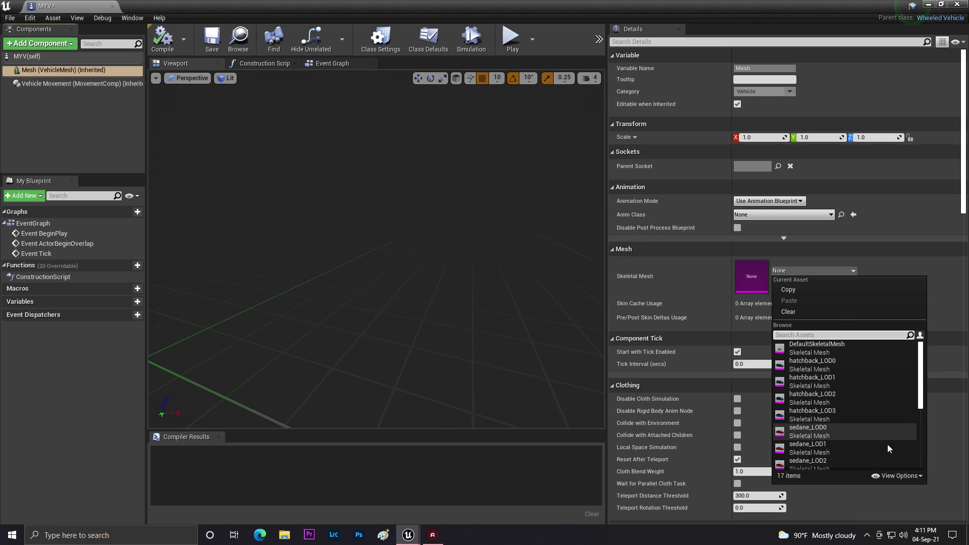
pyautogui.click(876, 476)
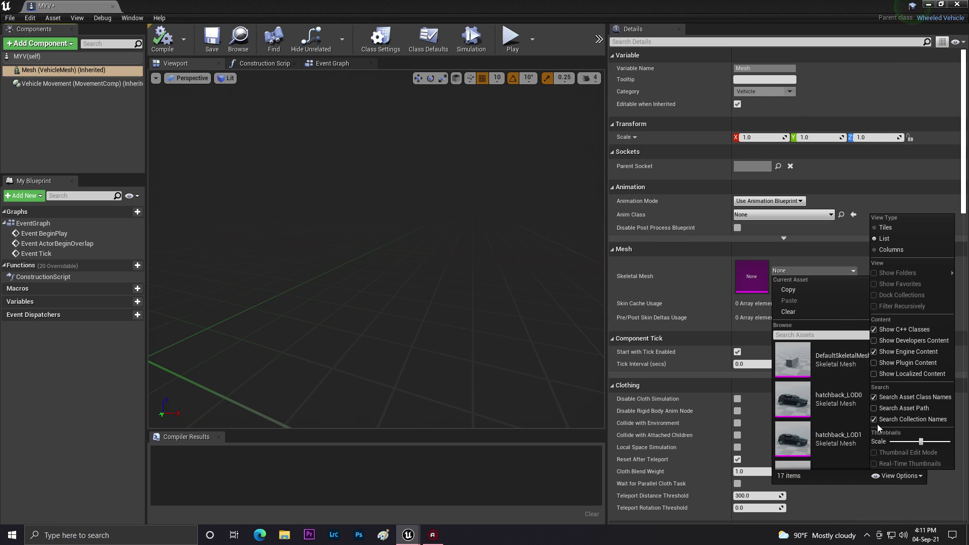
pyautogui.scroll(-3, 808, 368)
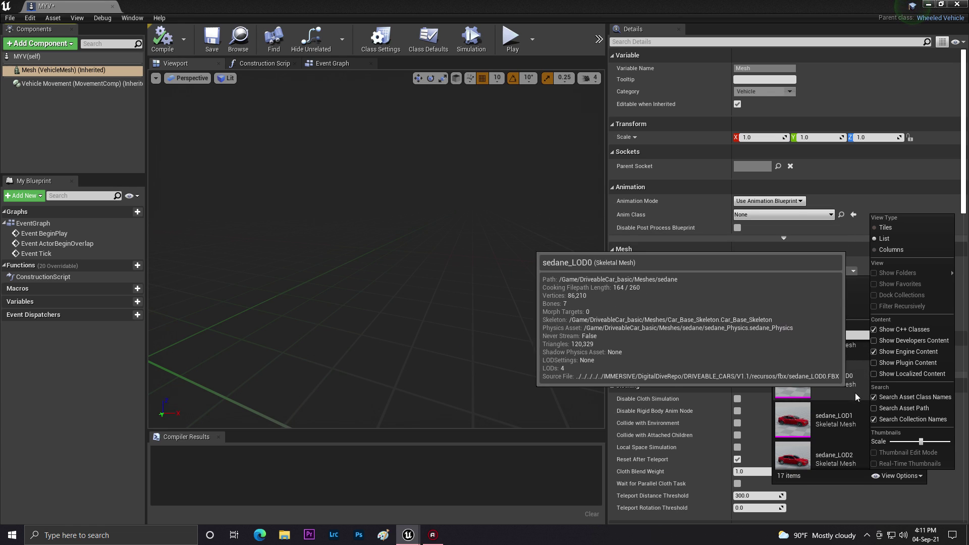
pyautogui.click(823, 381)
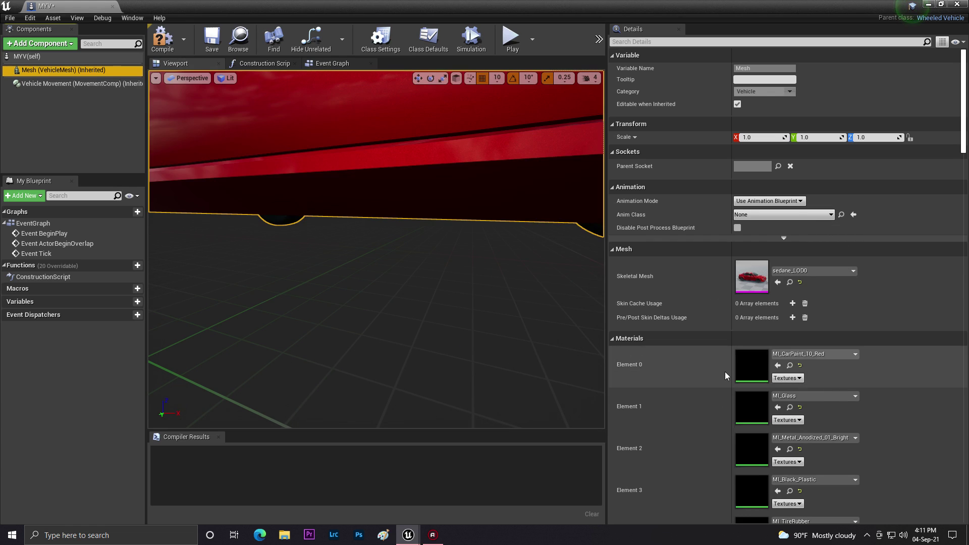
pyautogui.keyDown('alt'); pyautogui.moveTo(376, 249); pyautogui.dragTo(409, 249); pyautogui.keyUp('alt')
pyautogui.click(161, 39)
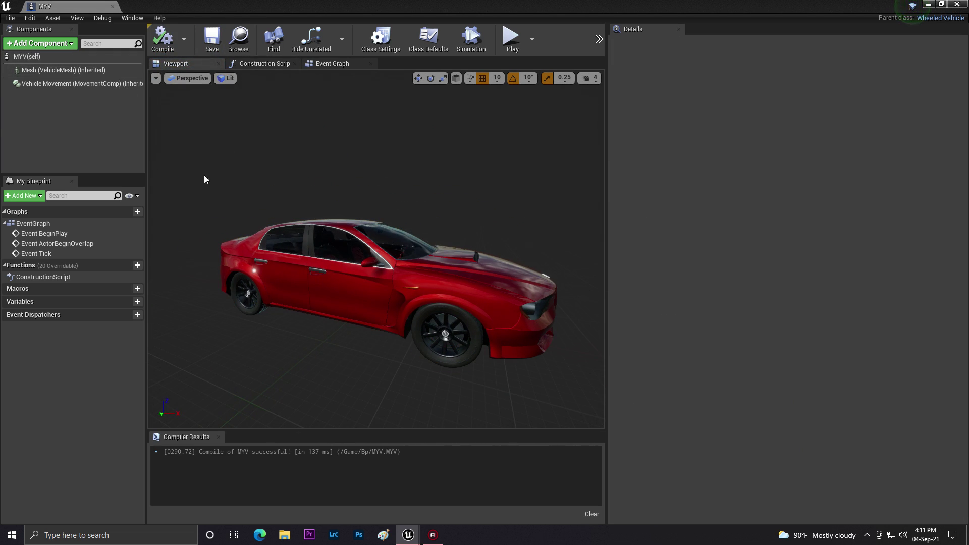
# Add a Spring Arm component under the vehicle's Mesh and raise it to a Z location of 140
pyautogui.keyDown('alt'); pyautogui.moveTo(205, 179); pyautogui.dragTo(265, 179); pyautogui.keyUp('alt')
pyautogui.click(56, 70)
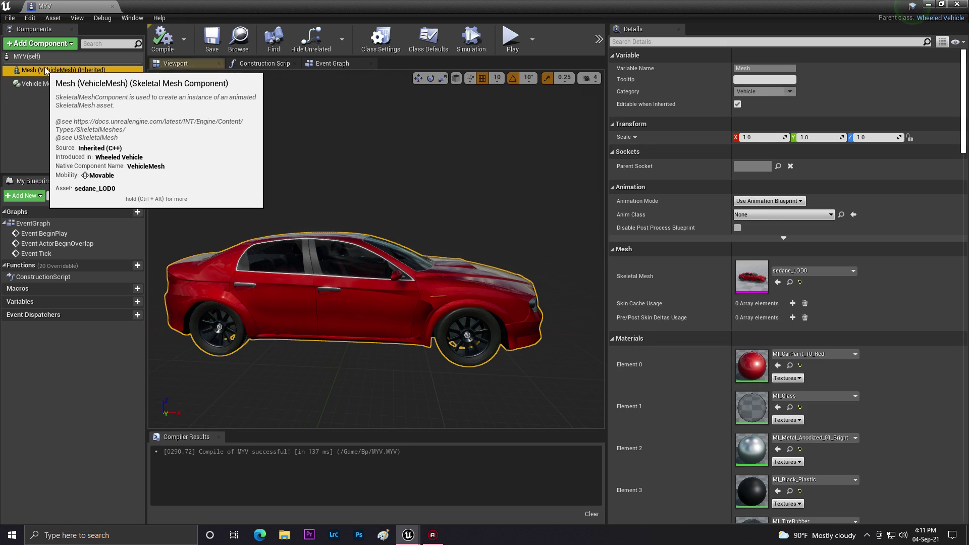
pyautogui.click(39, 43)
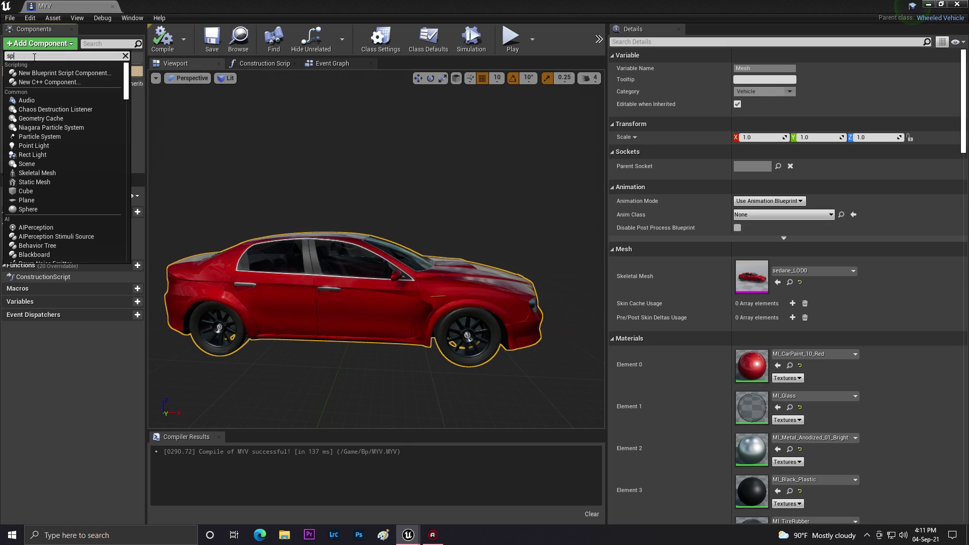
pyautogui.click(40, 92)
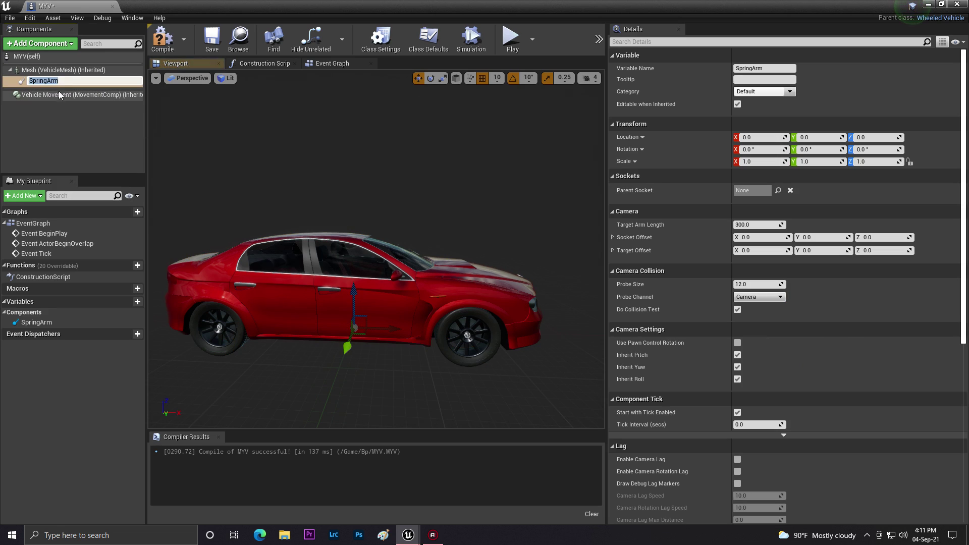
pyautogui.click(212, 38)
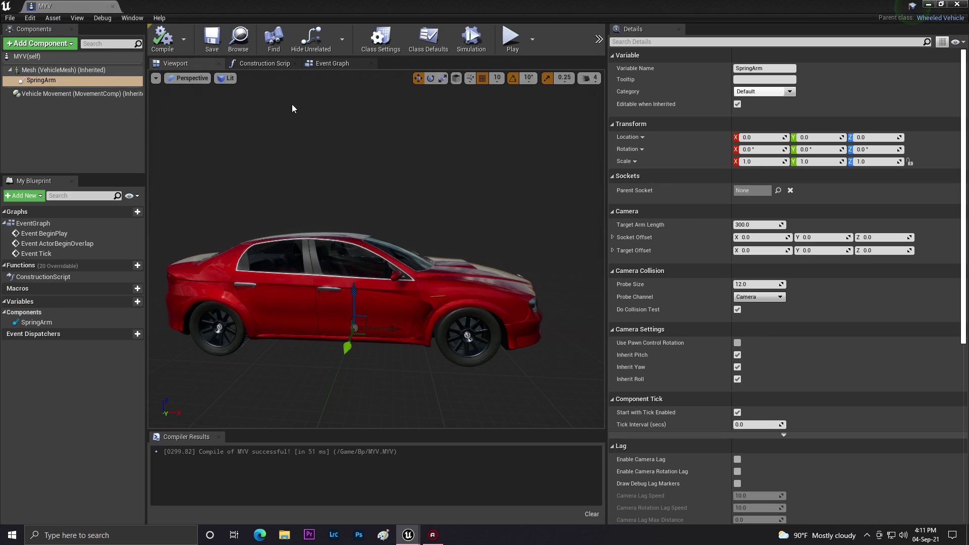
pyautogui.moveTo(434, 197); pyautogui.dragTo(391, 270)
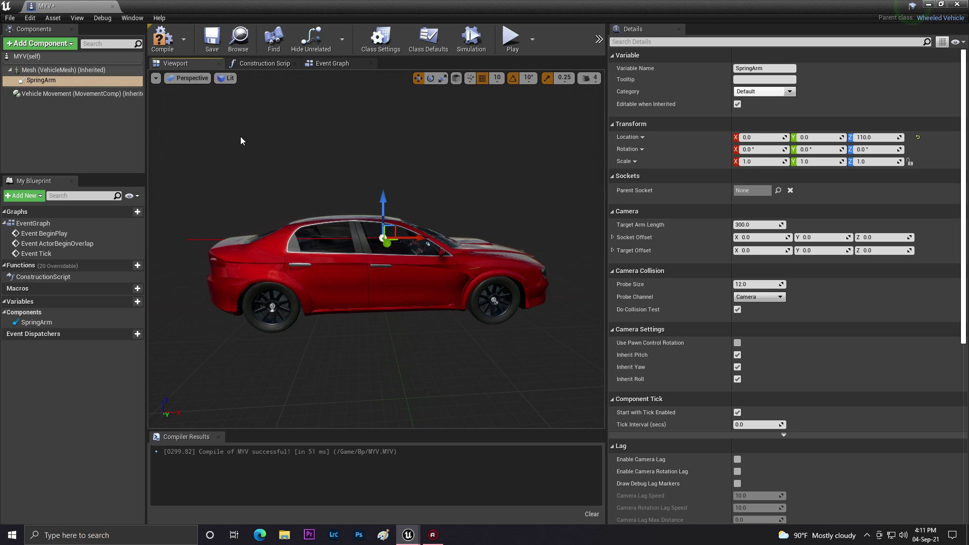
pyautogui.moveTo(241, 140); pyautogui.dragTo(427, 204, button='right')
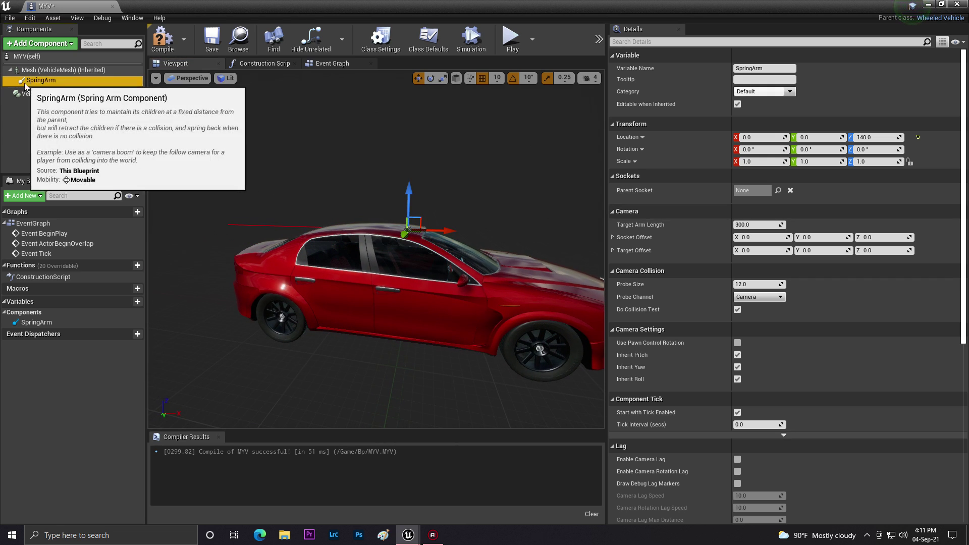
# Add a Camera component under the Spring Arm, and compile and save the blueprint
pyautogui.click(40, 43)
pyautogui.write('ca')
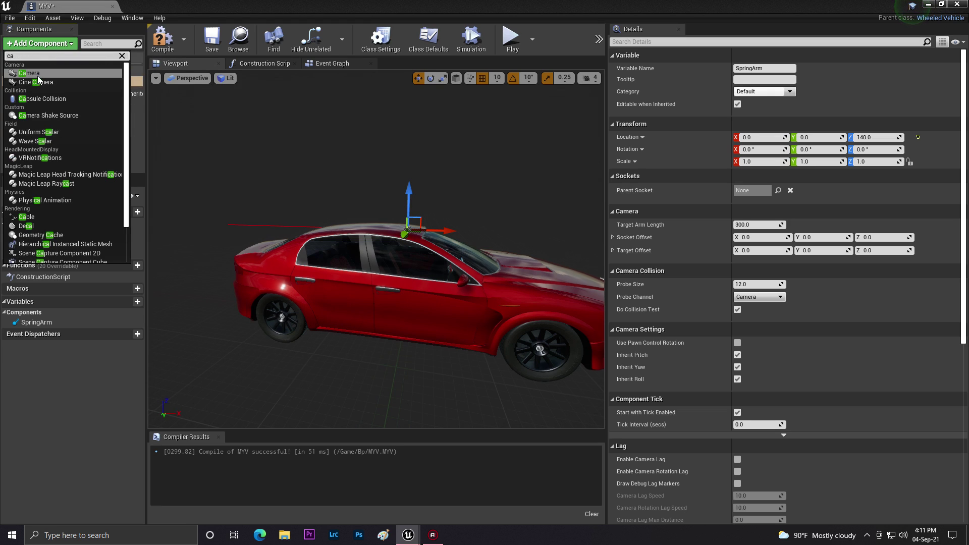
pyautogui.click(38, 73)
pyautogui.click(166, 43)
pyautogui.click(215, 40)
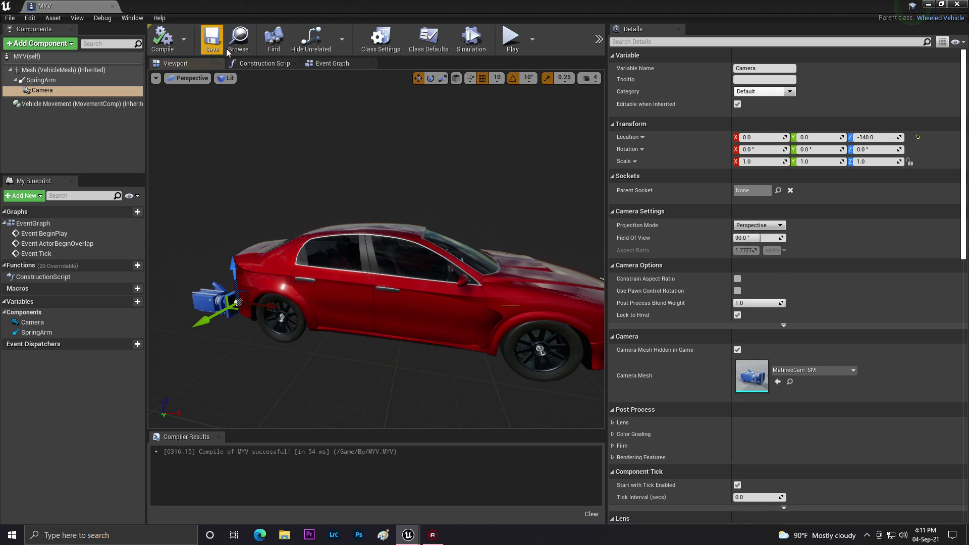
# Set the camera's parent socket to SpringEndpoint, and compile and save the blueprint
pyautogui.click(778, 190)
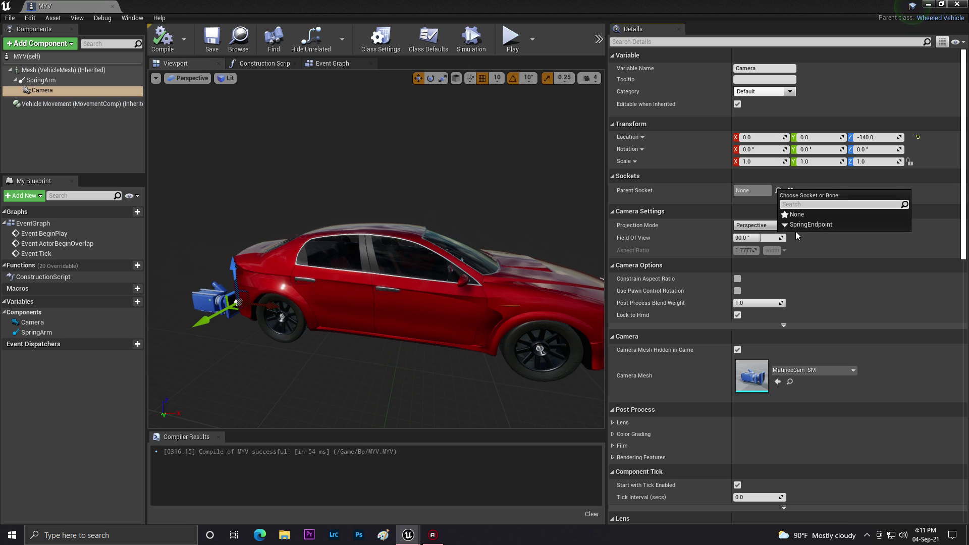
pyautogui.click(808, 225)
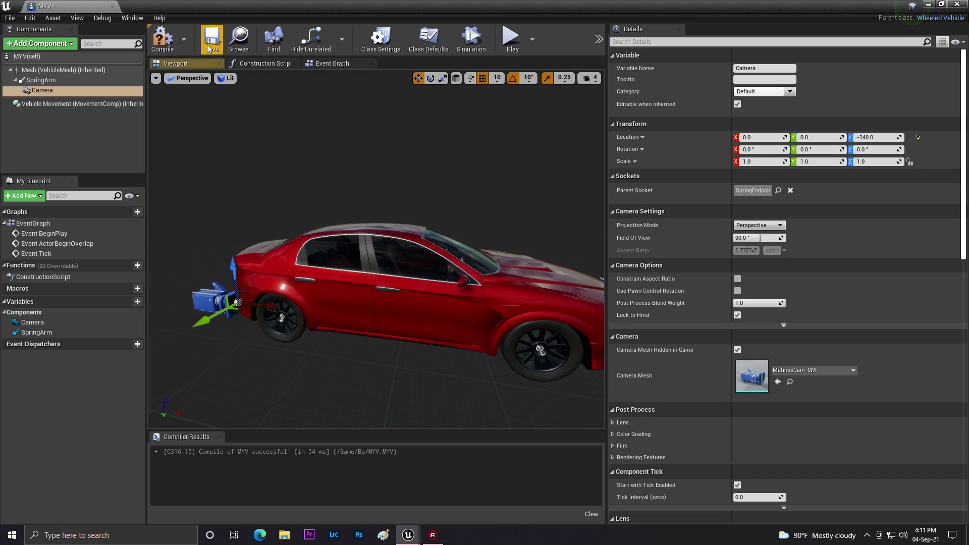
pyautogui.click(163, 38)
pyautogui.click(216, 42)
# Set the camera's Z location to 0
pyautogui.moveTo(261, 231); pyautogui.dragTo(191, 204, button='right')
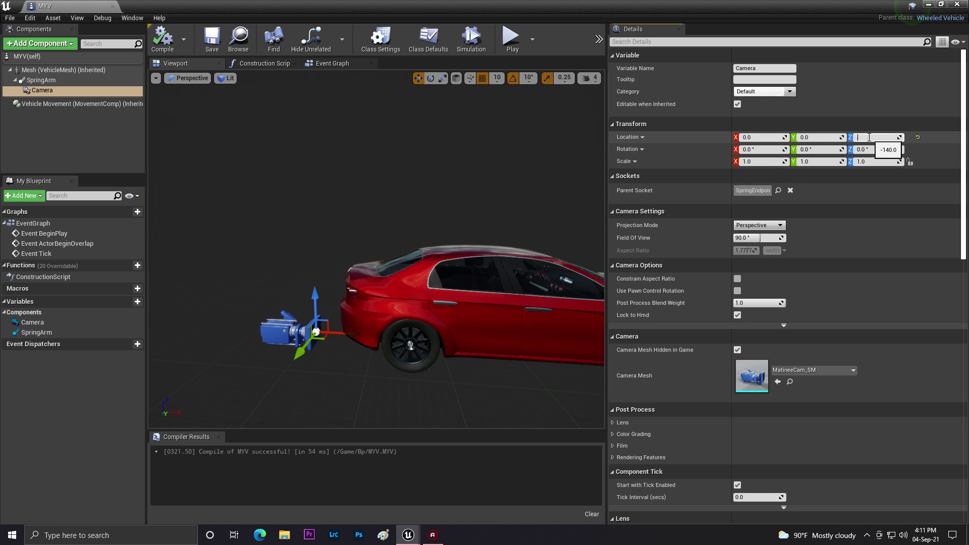
pyautogui.write('0')
pyautogui.press('Return')
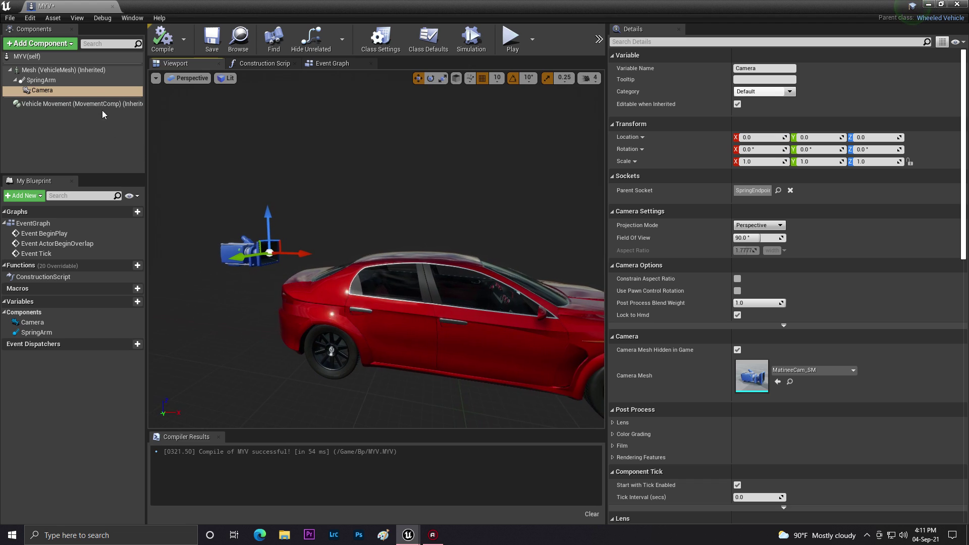
# Set the Spring Arm's Target Arm Length to 700, and compile and save the blueprint
pyautogui.click(41, 79)
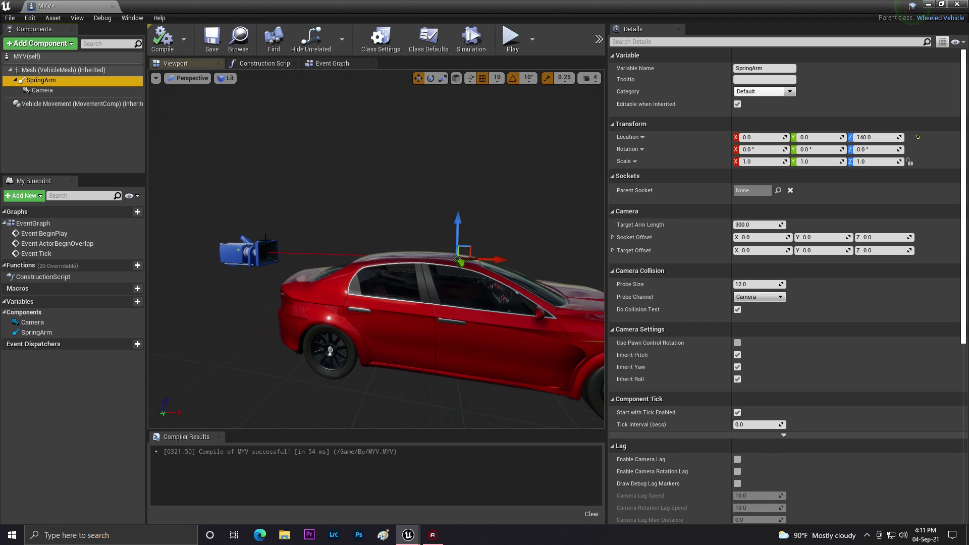
pyautogui.click(754, 228)
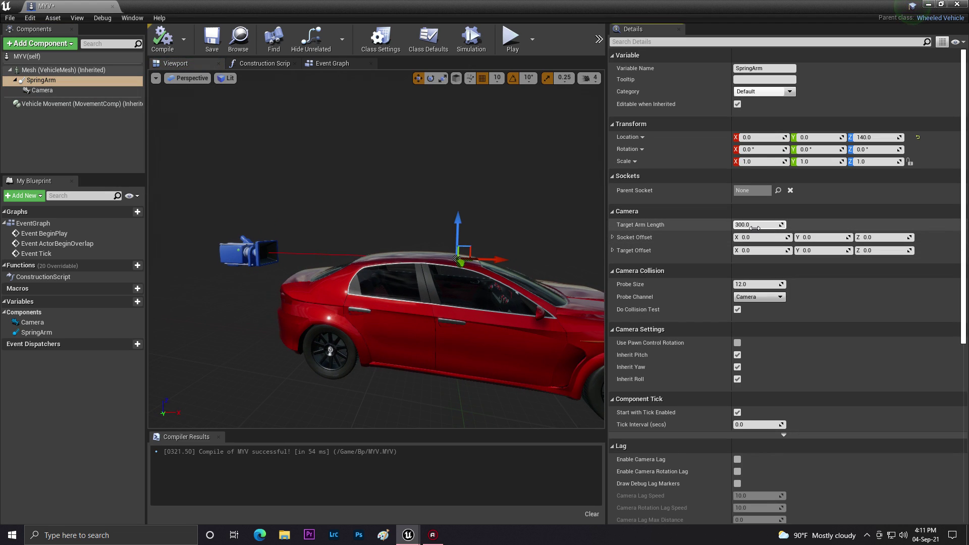
pyautogui.click(755, 227)
pyautogui.press('BackSpace')
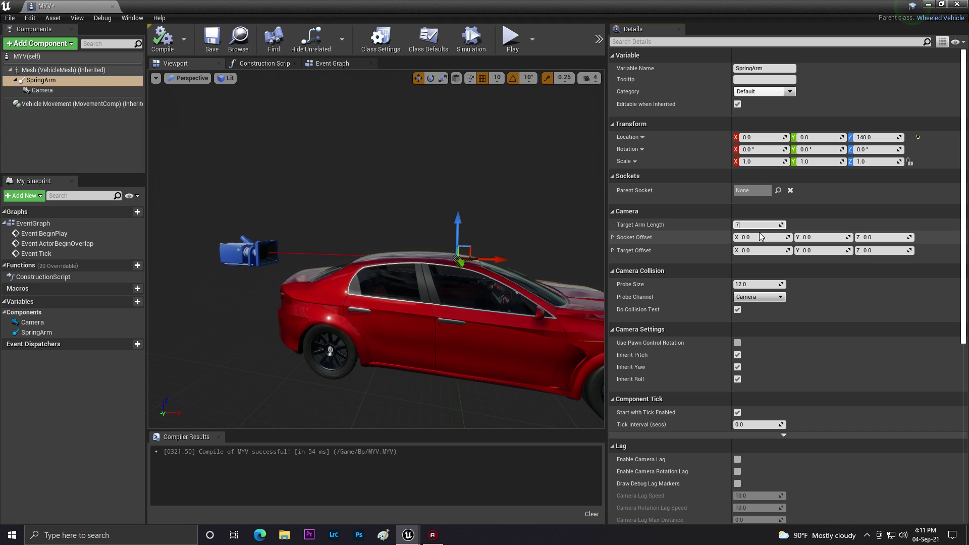
pyautogui.press('Return')
pyautogui.moveTo(505, 227); pyautogui.dragTo(313, 212, button='right')
pyautogui.click(163, 39)
pyautogui.click(212, 37)
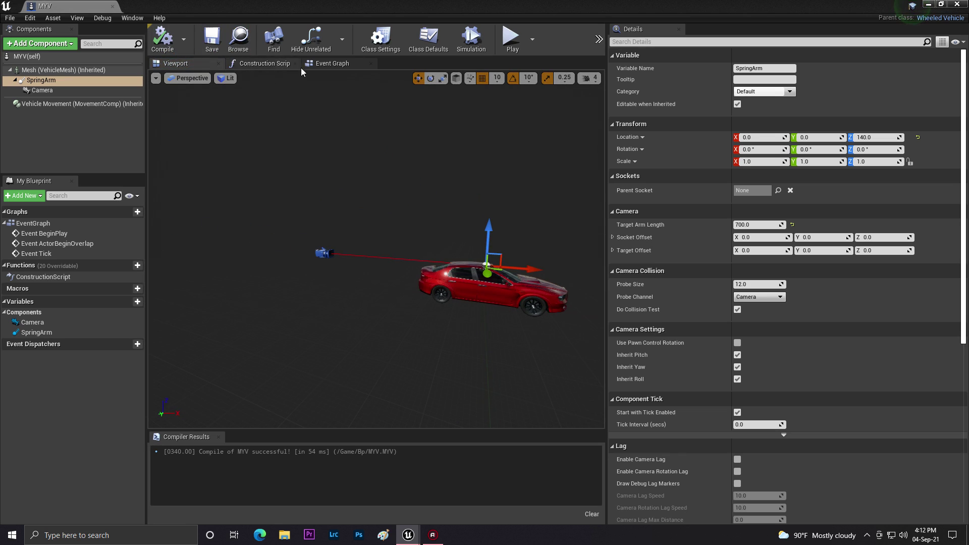
# Select the Vehicle Movement component and expand all four Wheel Setups elements to show their settings
pyautogui.moveTo(484, 106); pyautogui.dragTo(483, 210, button='right')
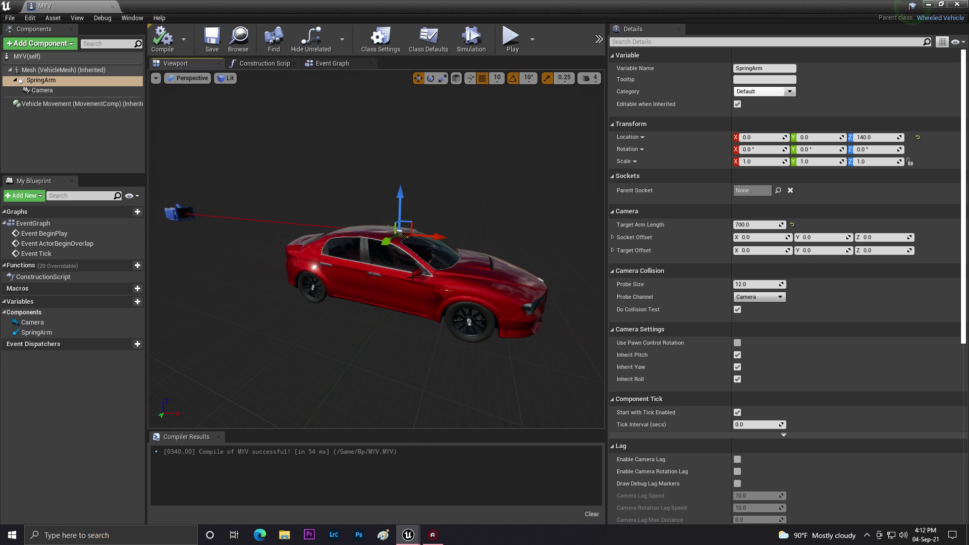
pyautogui.click(50, 104)
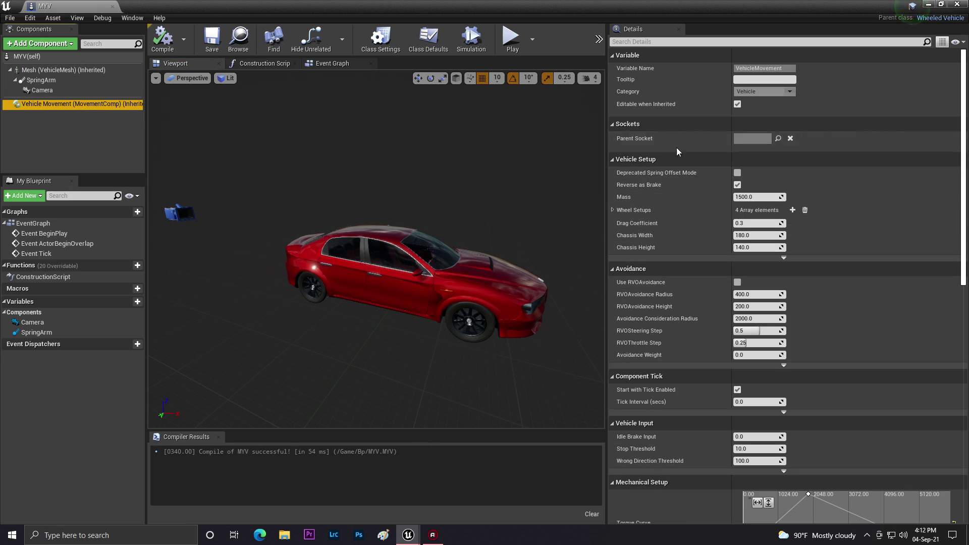
pyautogui.click(612, 210)
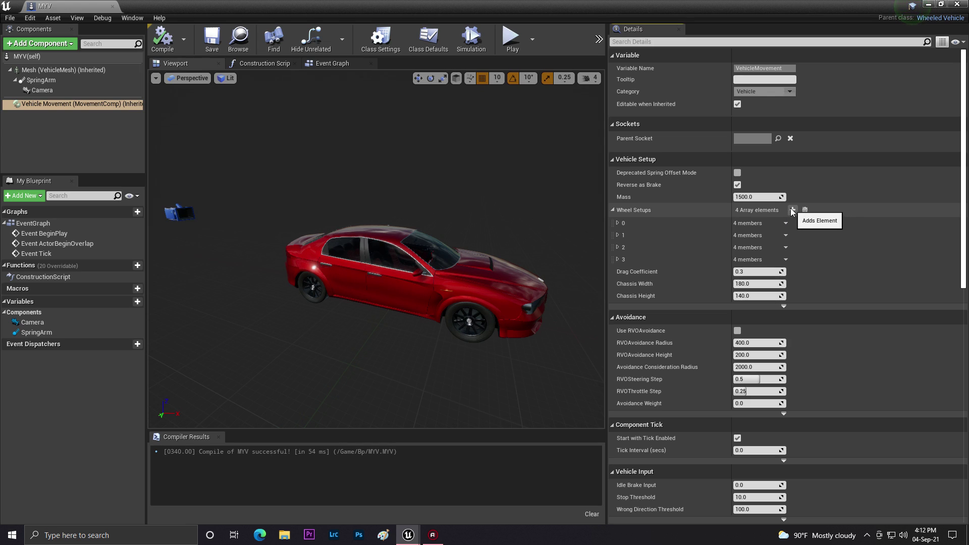
pyautogui.click(618, 259)
pyautogui.click(619, 247)
pyautogui.click(617, 236)
pyautogui.click(617, 224)
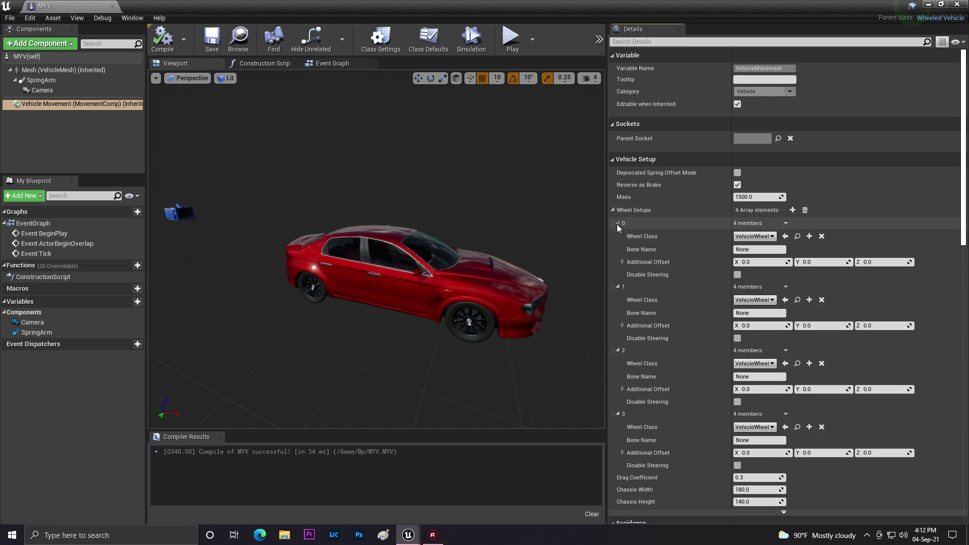
# Create a blueprint class based on VehicleWheel in the Bp folder and name it MYV_data
pyautogui.click(927, 4)
pyautogui.rightClick(286, 430)
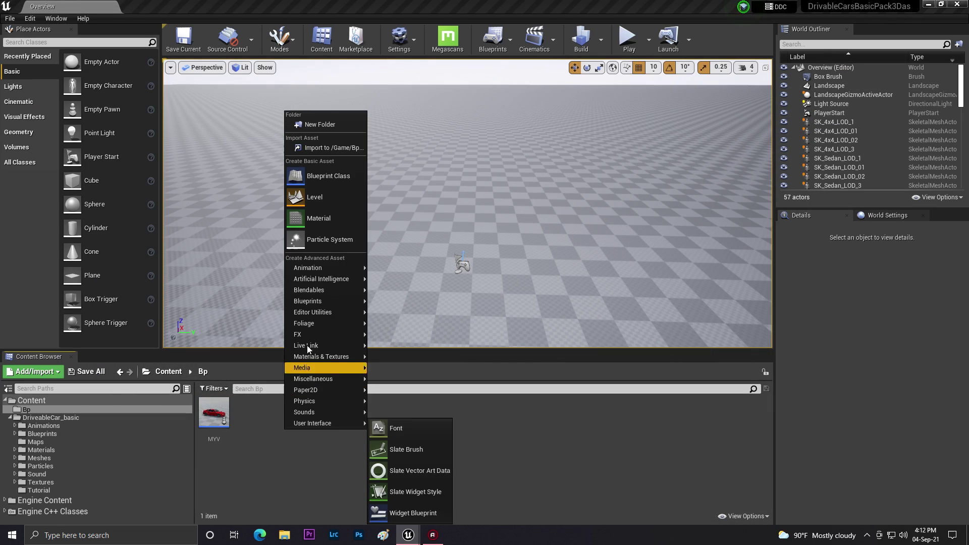
pyautogui.click(320, 175)
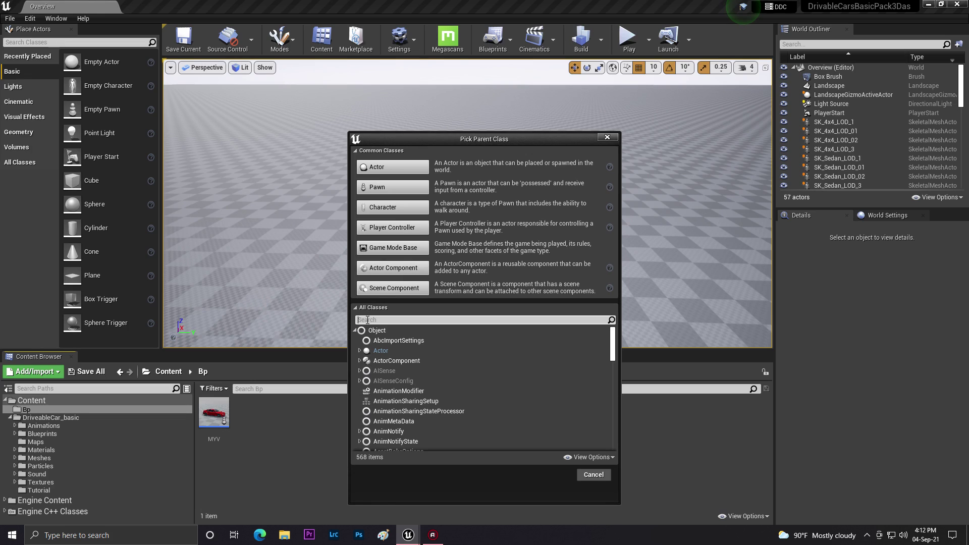
pyautogui.write('wheel')
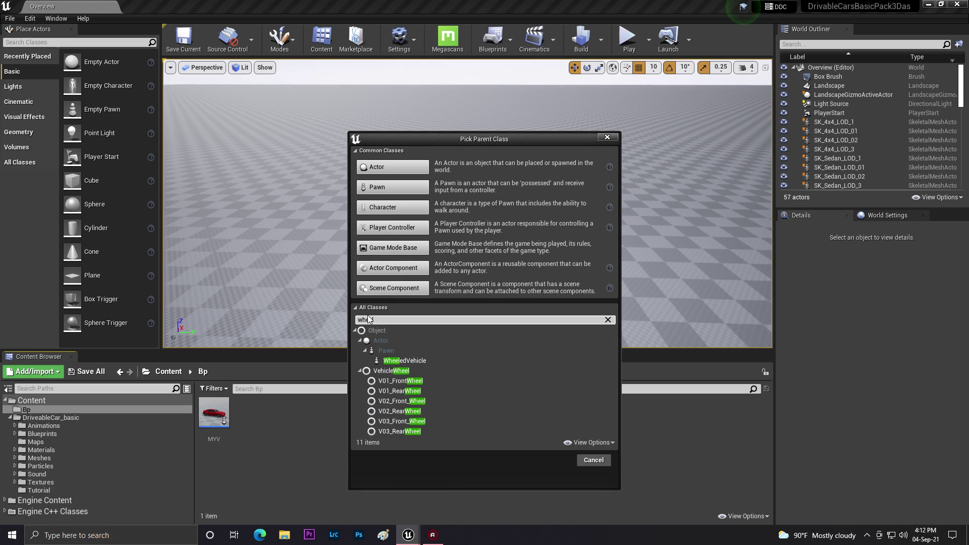
pyautogui.click(390, 372)
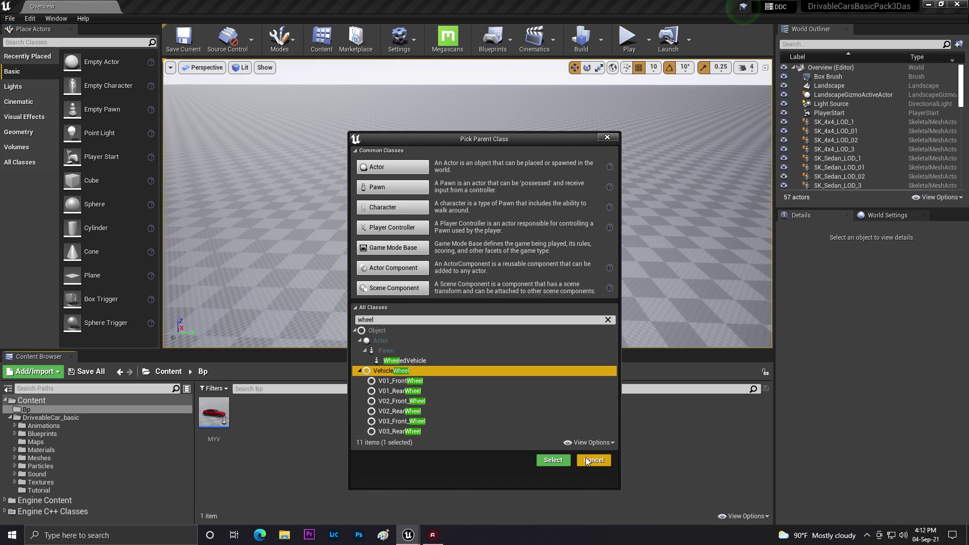
pyautogui.click(554, 461)
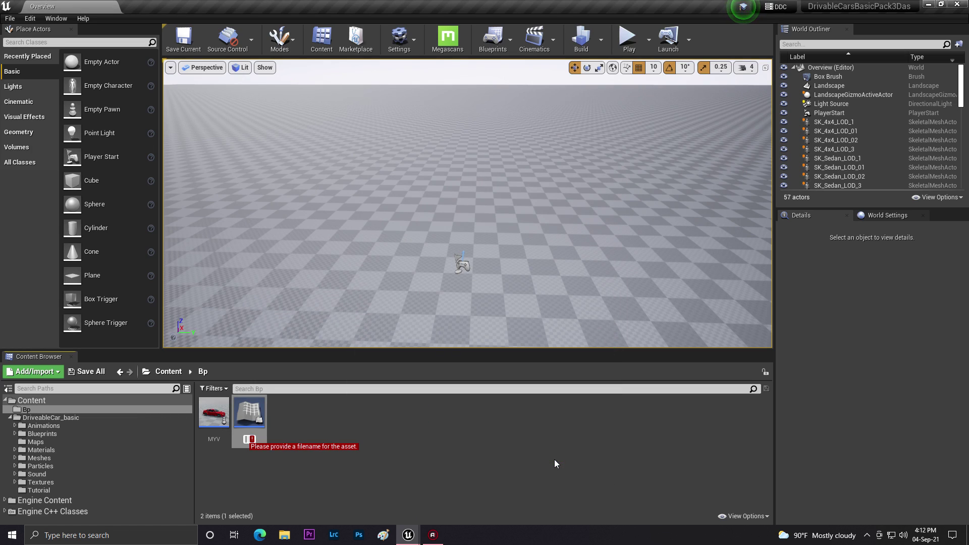
pyautogui.write('MY')
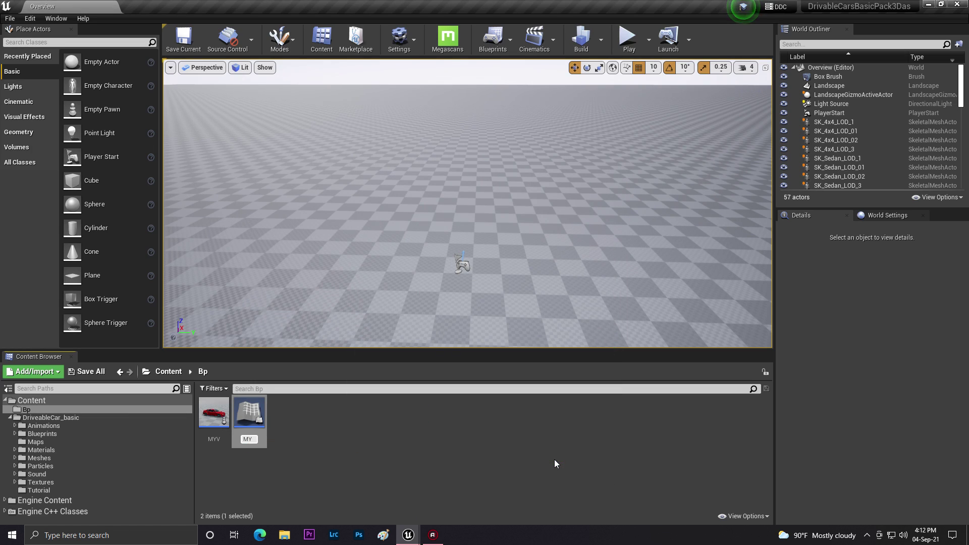
pyautogui.write('V_data')
pyautogui.press('Return')
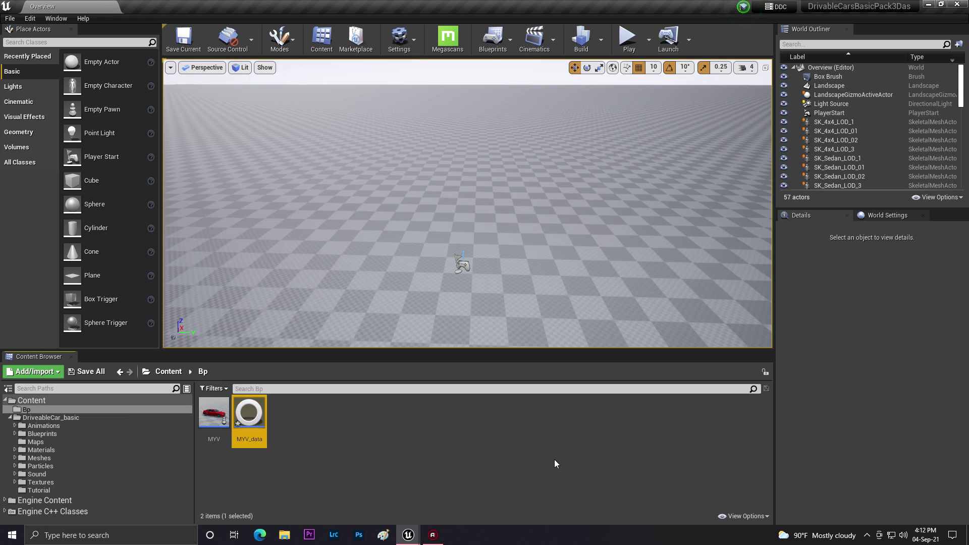
# Set the Shape Radius of the MYV_data wheel blueprint to 45, and compile and save it
pyautogui.doubleClick(250, 413)
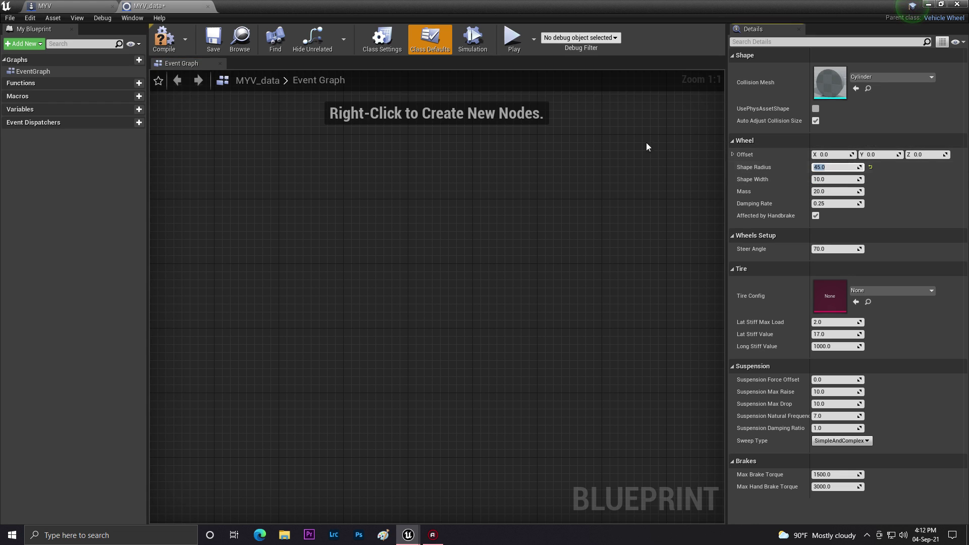
pyautogui.click(171, 43)
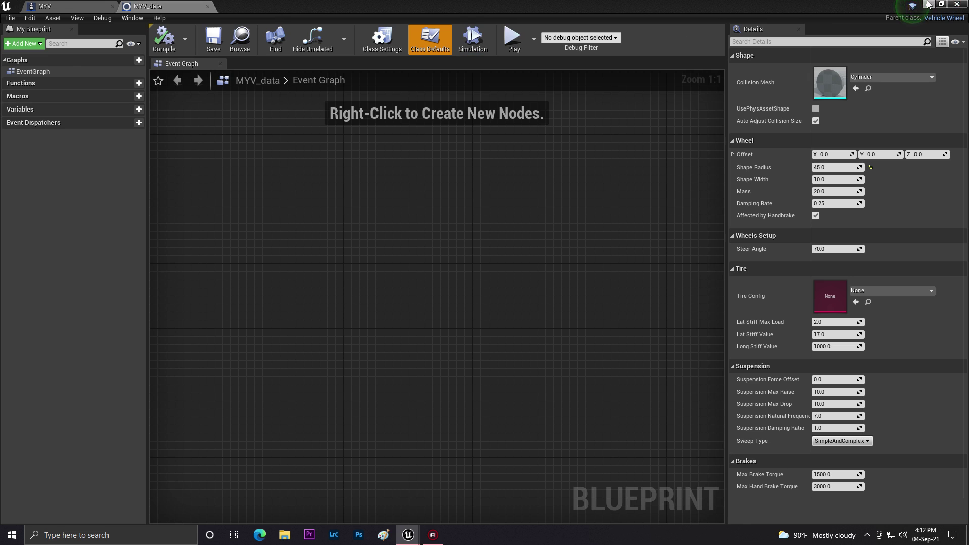
pyautogui.click(927, 4)
# Duplicate MYV_data as MYV_data1 and set the copy's Steer Angle to 0, with the blueprint compiled and saved
pyautogui.hotkey('ctrl', 'w')
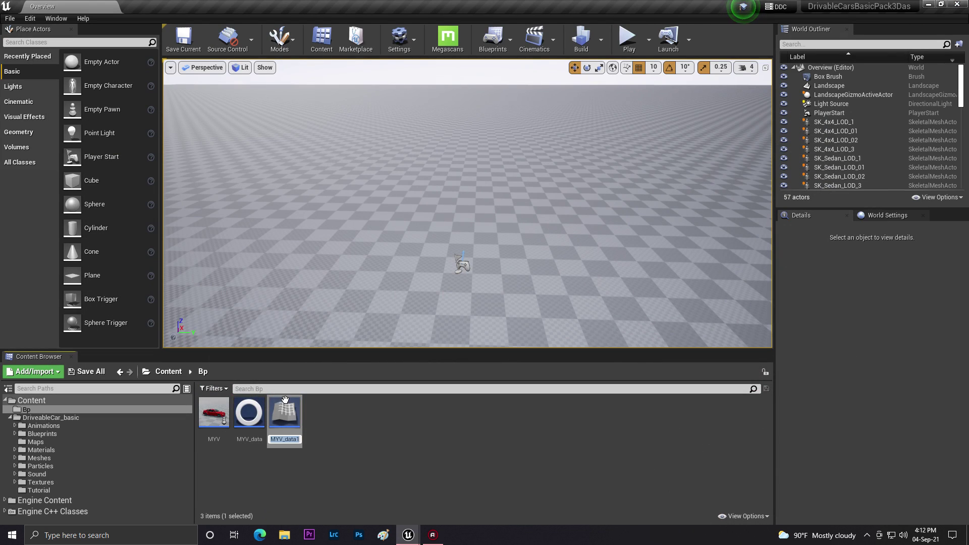
pyautogui.doubleClick(285, 406)
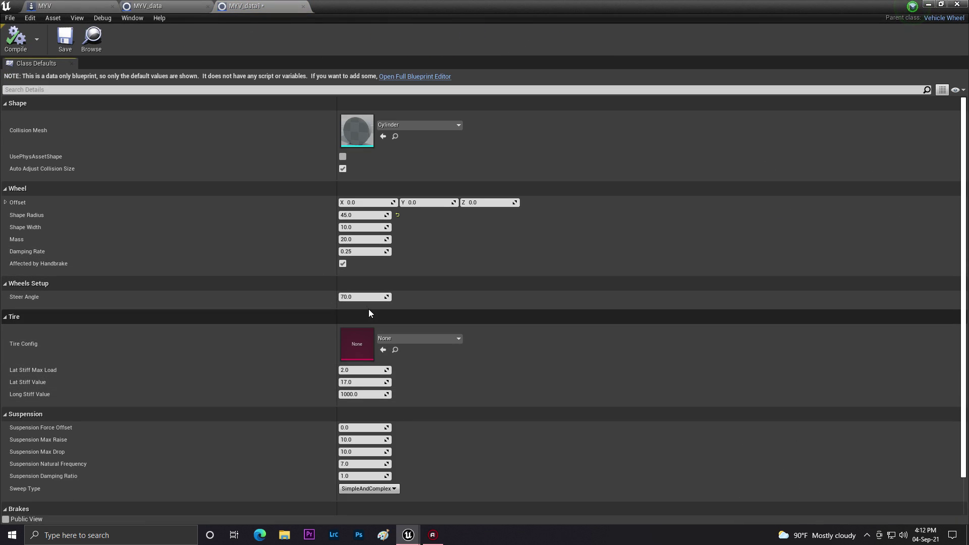
pyautogui.click(380, 296)
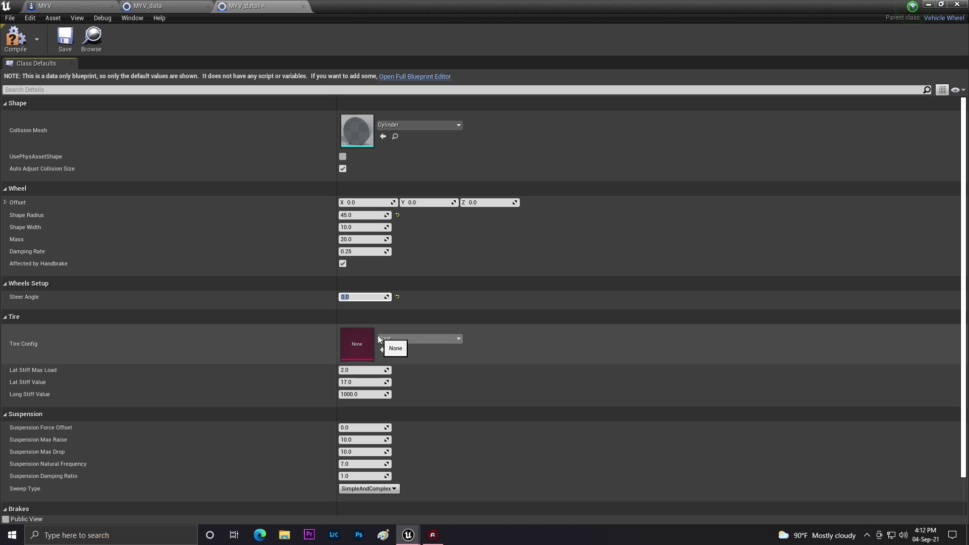
pyautogui.click(15, 42)
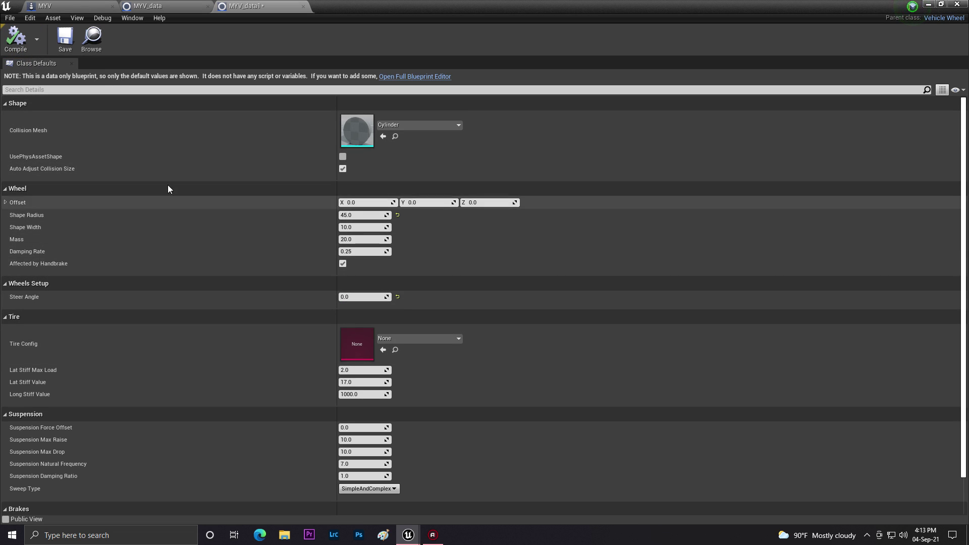
pyautogui.click(64, 39)
# In the MYV blueprint, set the Wheel Class to MYV_data for wheels 0 and 1 and to MYV_data1 for wheels 2 and 3
pyautogui.click(48, 6)
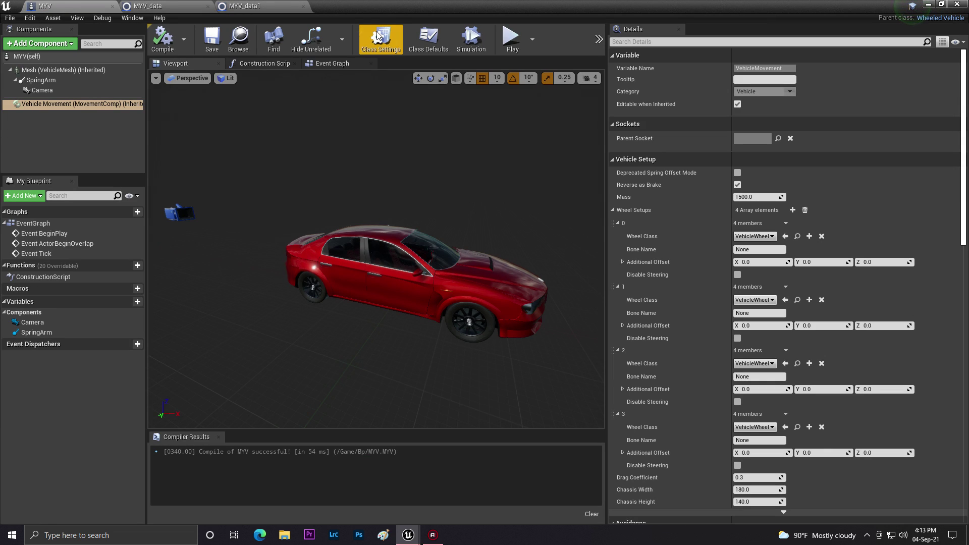
pyautogui.click(745, 236)
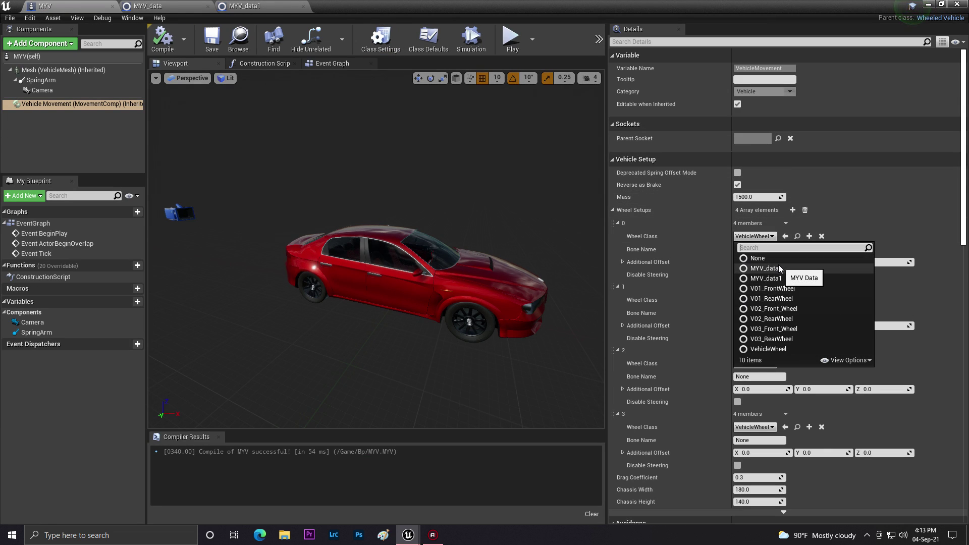
pyautogui.click(772, 270)
pyautogui.click(754, 300)
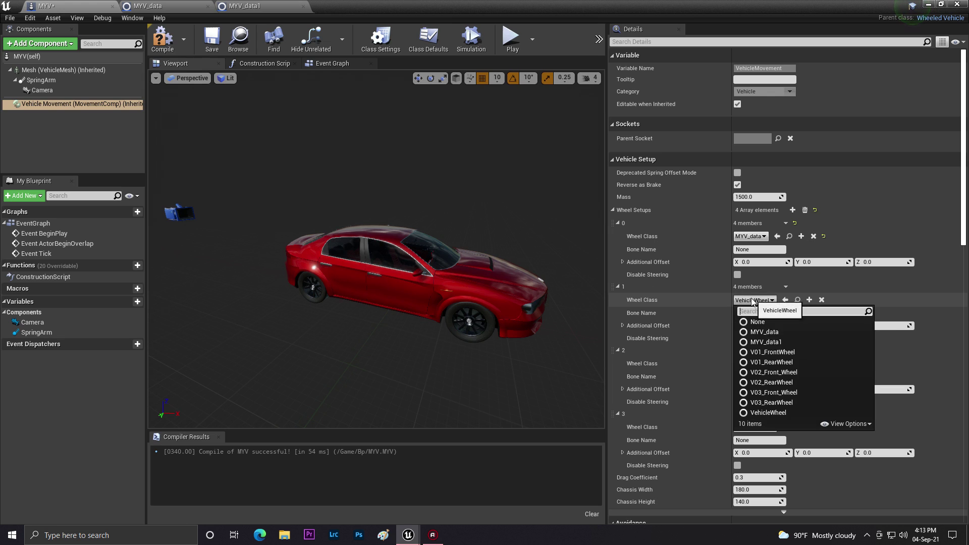
pyautogui.click(760, 332)
pyautogui.click(753, 364)
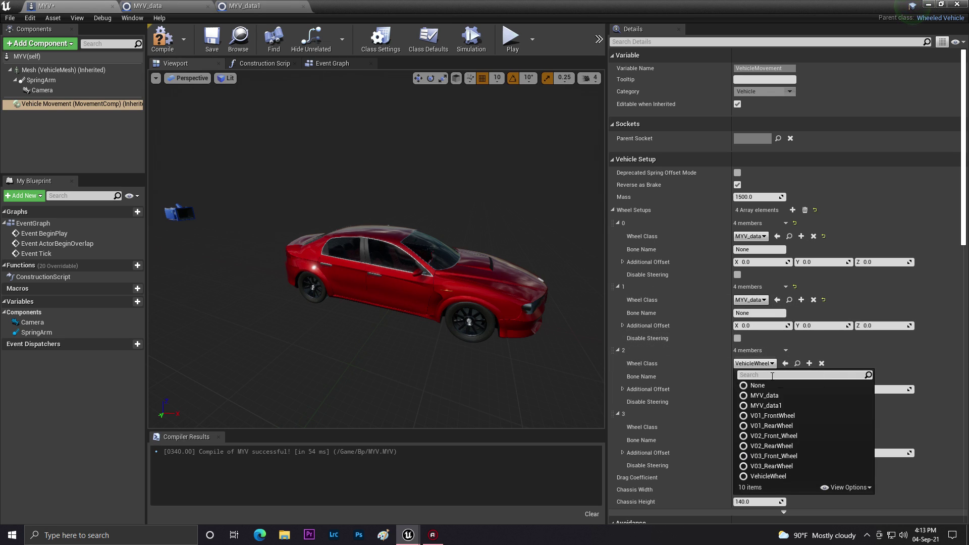
pyautogui.click(760, 404)
pyautogui.click(754, 427)
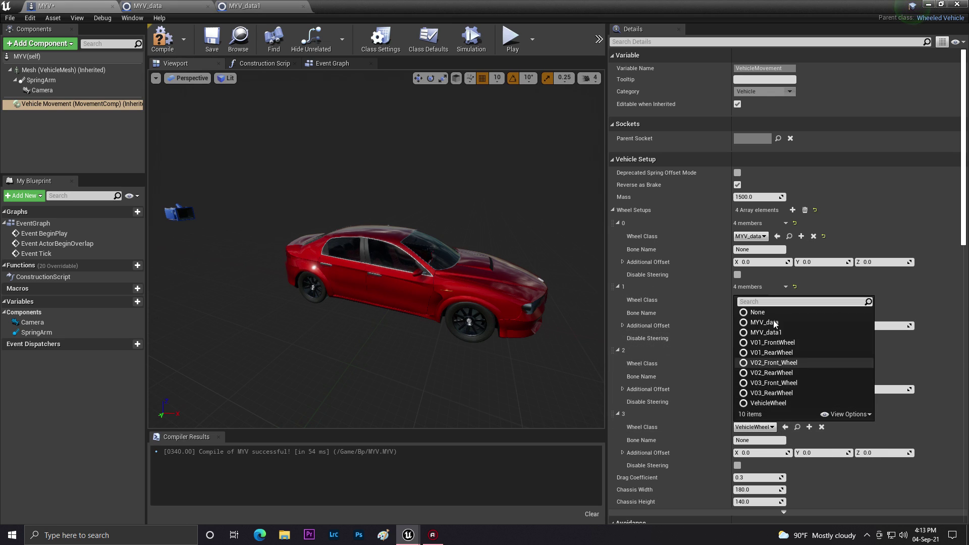
pyautogui.click(787, 330)
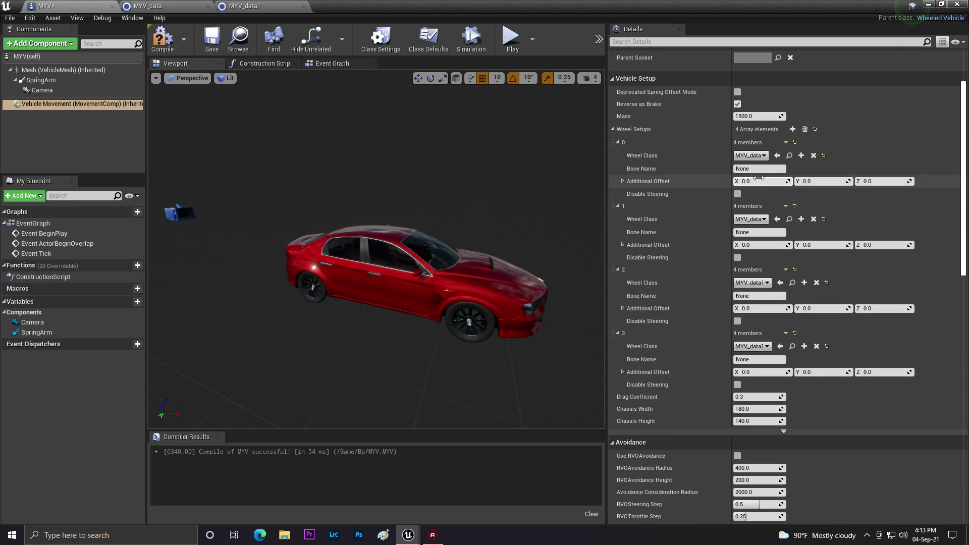
pyautogui.scroll(-2, 747, 152)
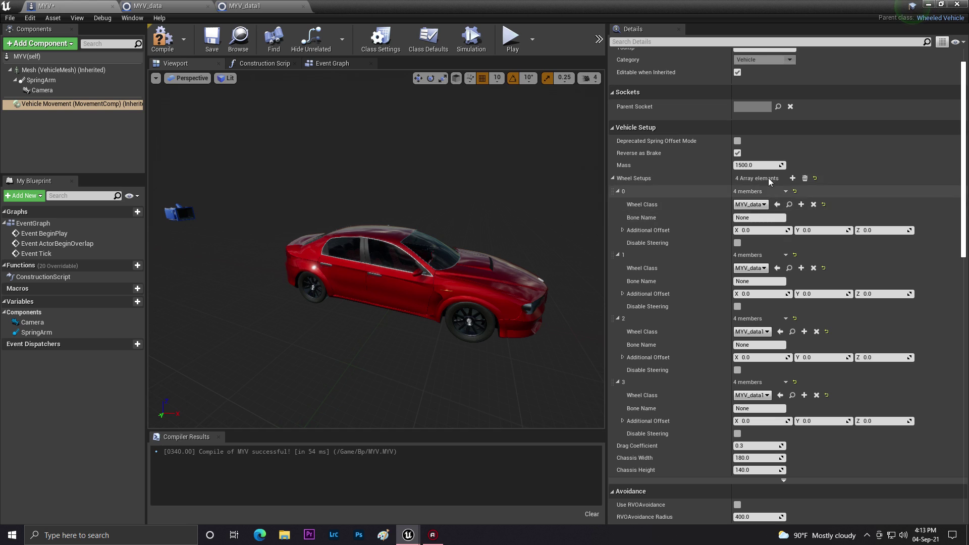
# Open the Car_Base_Skeleton asset from the Meshes folder
pyautogui.click(930, 4)
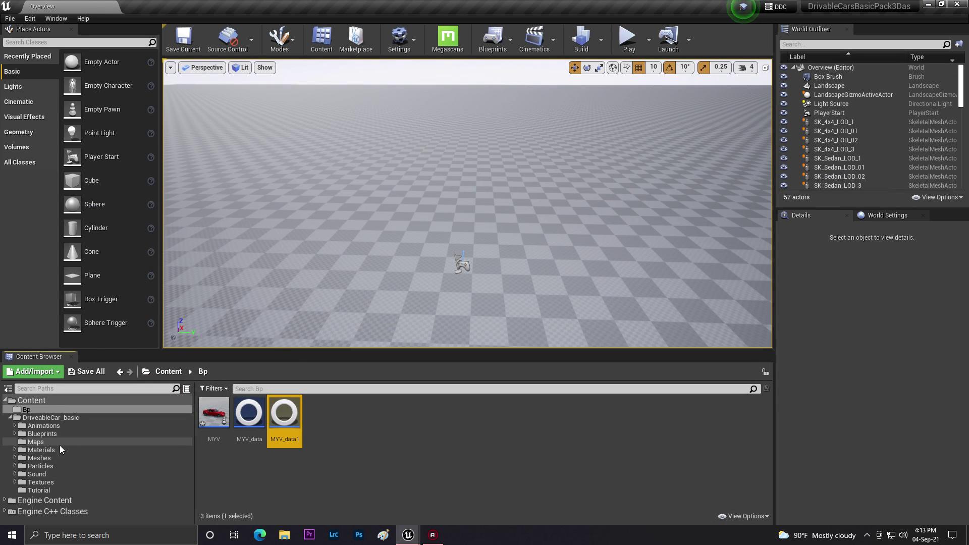
pyautogui.click(50, 459)
pyautogui.doubleClick(394, 409)
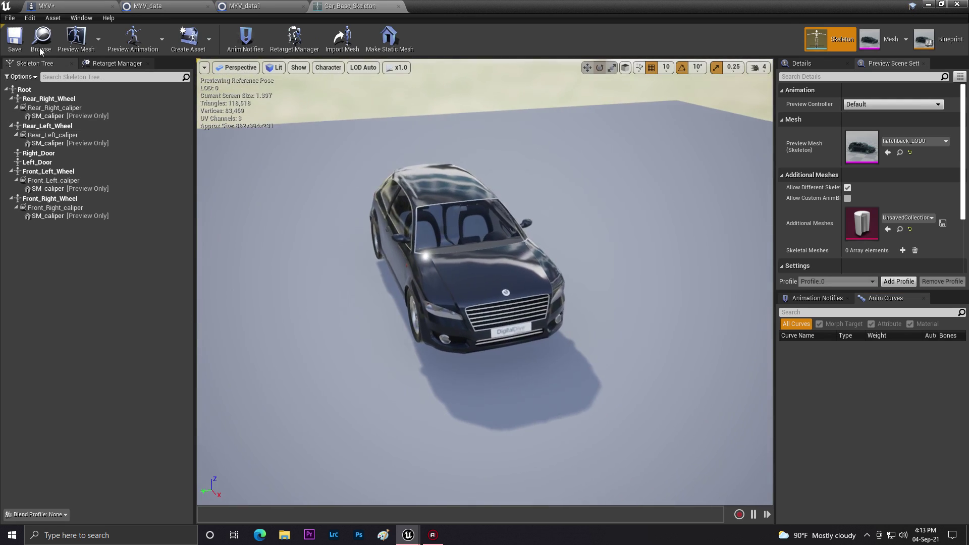
# Examine the Rear_Right_Wheel bone by test-rotating its wheel, and display the bone's details
pyautogui.click(49, 98)
pyautogui.press('f')
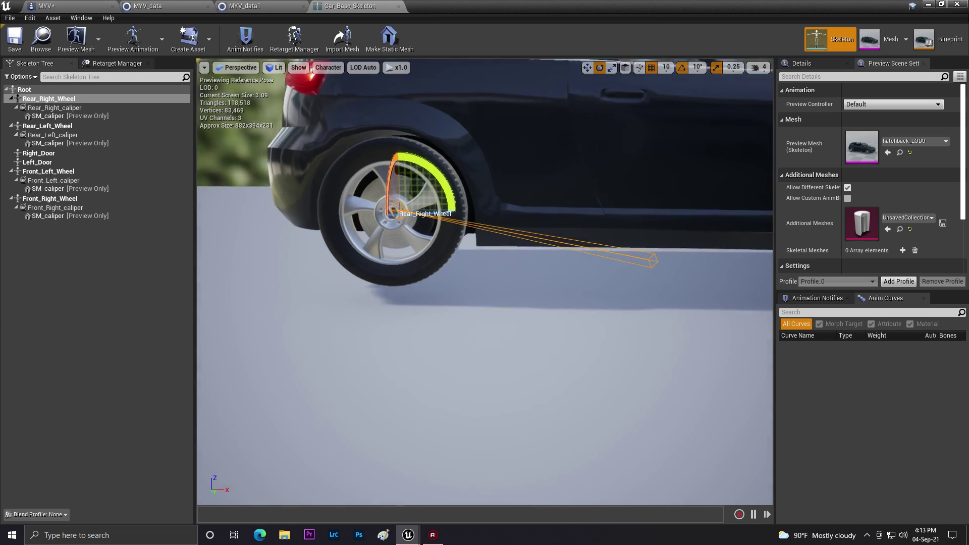
pyautogui.moveTo(438, 174); pyautogui.dragTo(422, 157)
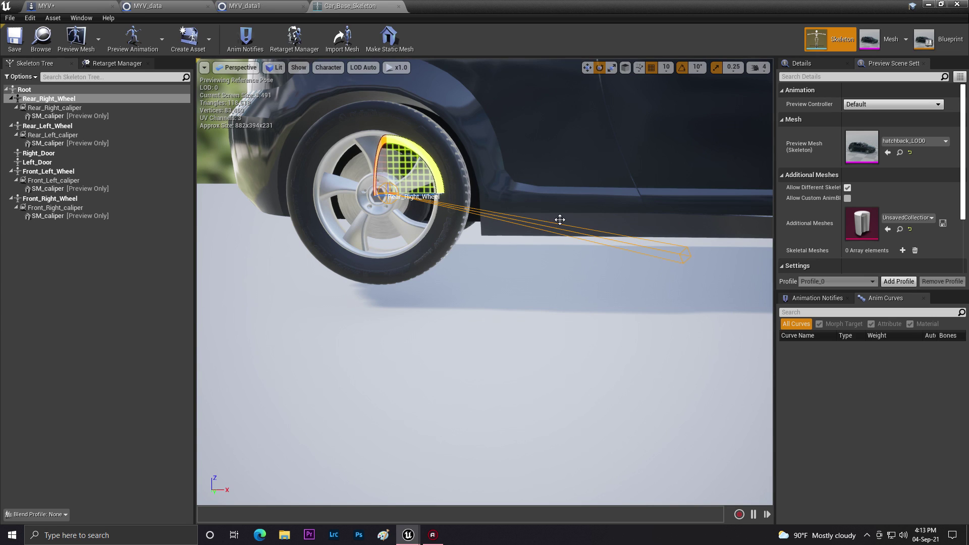
pyautogui.moveTo(431, 165); pyautogui.dragTo(429, 140)
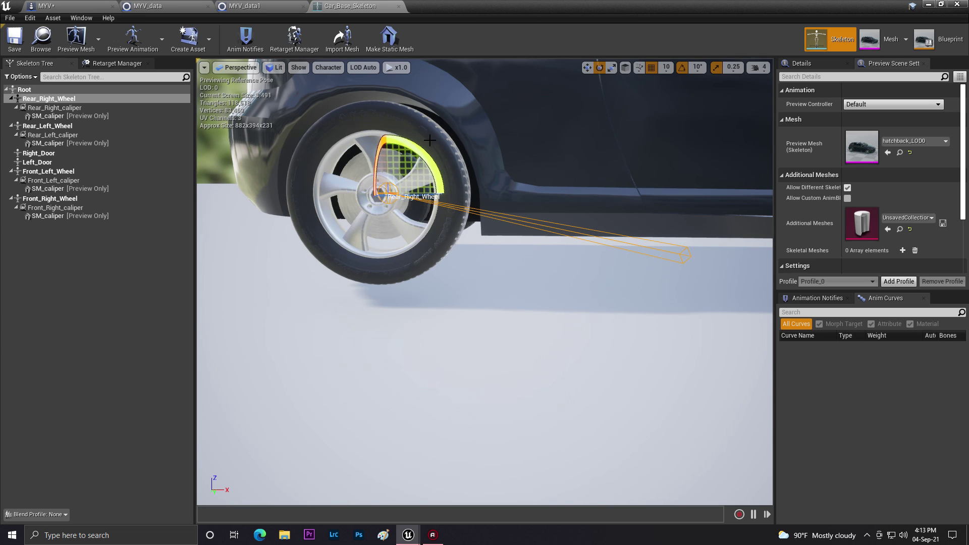
pyautogui.press('s')
pyautogui.moveTo(439, 164); pyautogui.dragTo(434, 187, button='right')
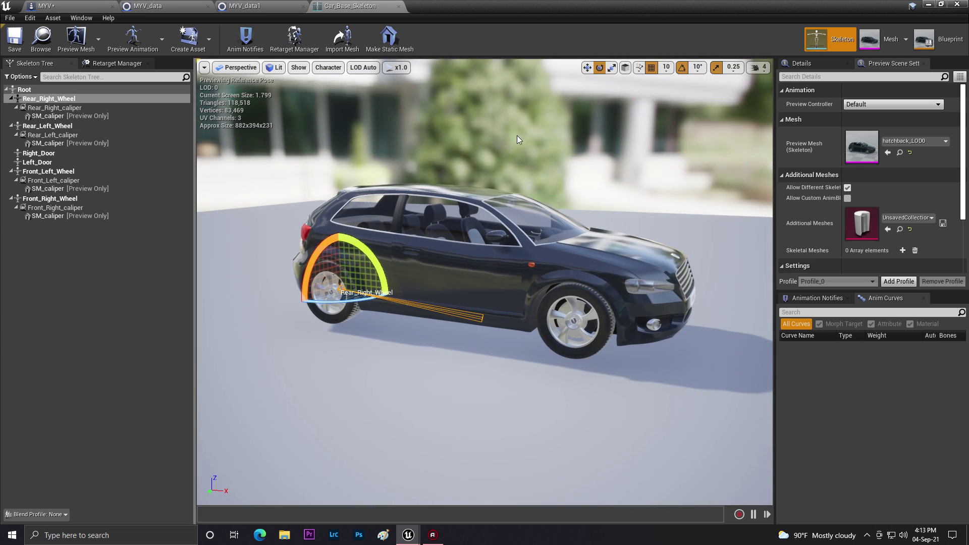
pyautogui.click(803, 64)
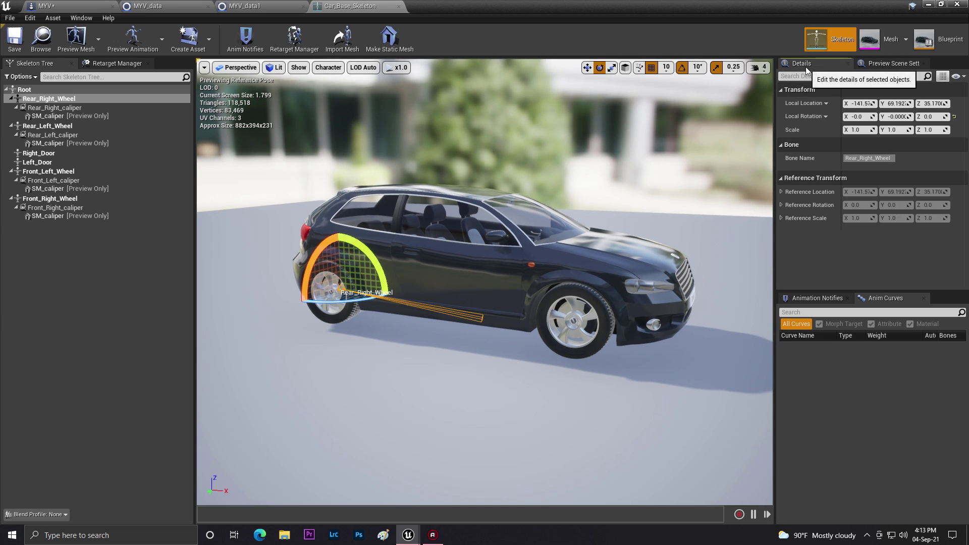
pyautogui.moveTo(491, 335)
pyautogui.keyDown('alt'); pyautogui.mouseDown()
pyautogui.moveTo(414, 335)
pyautogui.moveTo(492, 335)
pyautogui.mouseUp(); pyautogui.keyUp('alt')
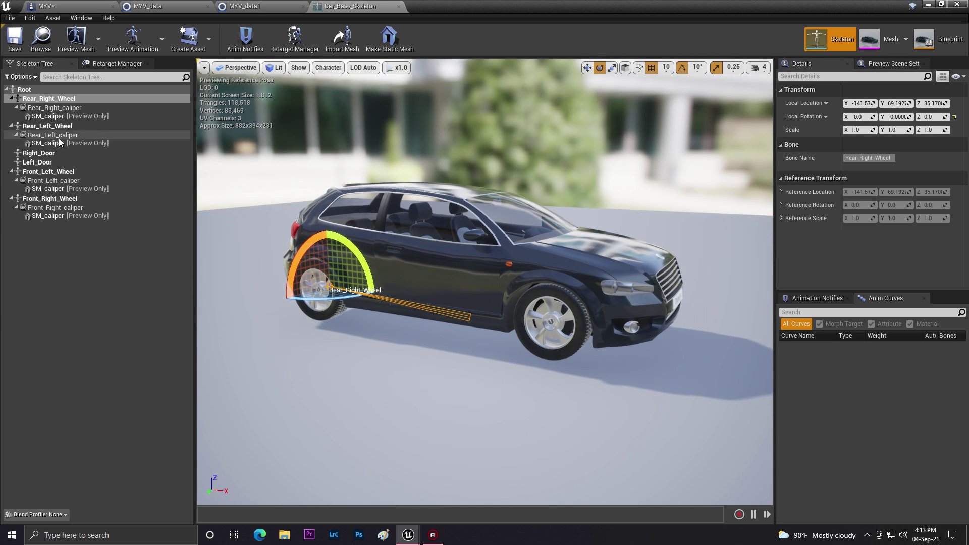
# Copy the bone name of the Front_Right_Wheel bone and return to the MYV blueprint
pyautogui.click(65, 200)
pyautogui.press('f')
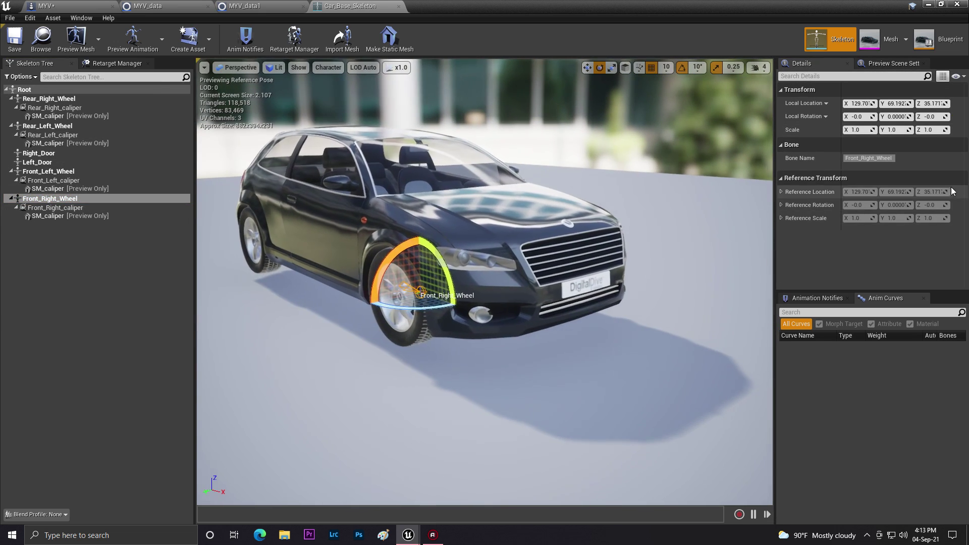
pyautogui.rightClick(893, 157)
pyautogui.click(917, 195)
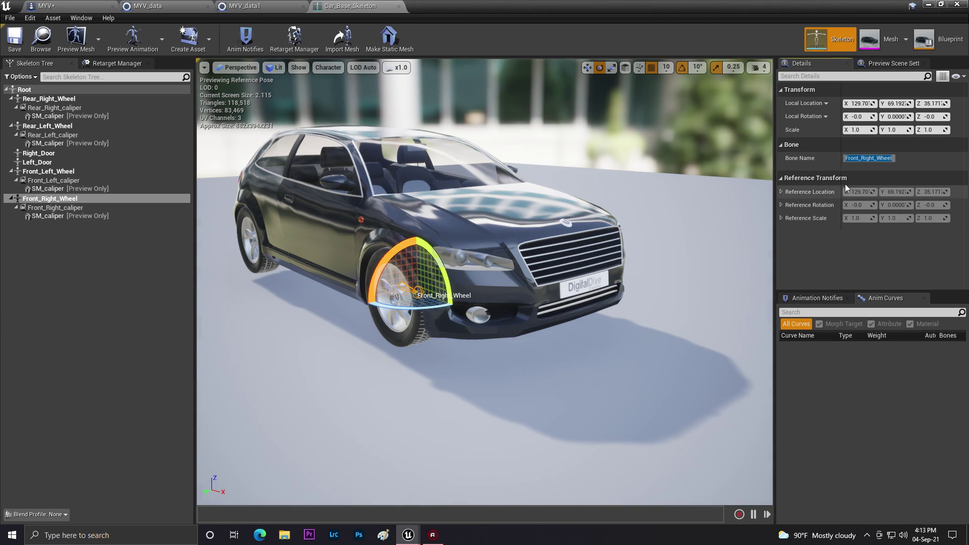
pyautogui.click(86, 5)
pyautogui.click(445, 267)
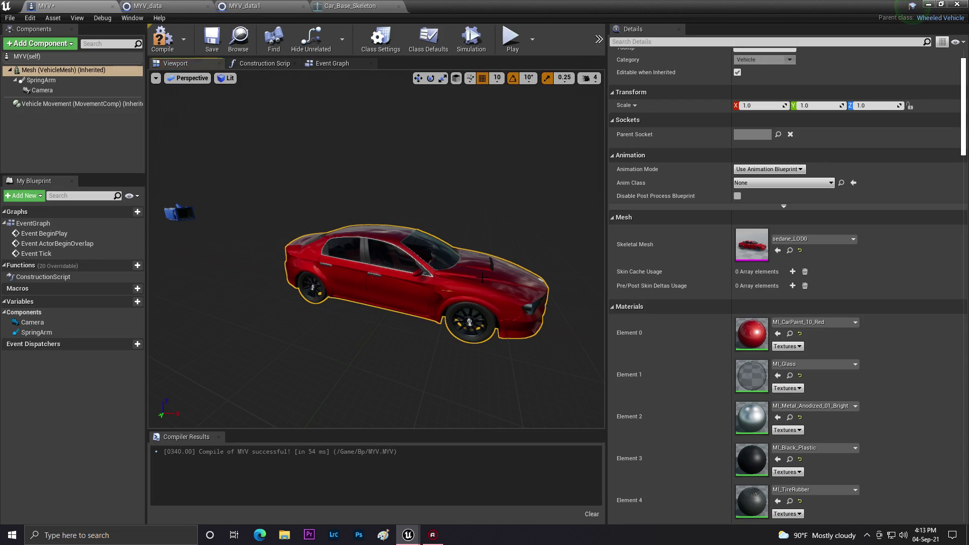
# In the Vehicle Movement component, set the Bone Name of wheel 0 to Front_Right_Wheel
pyautogui.moveTo(445, 267); pyautogui.dragTo(545, 262, button='right')
pyautogui.click(62, 105)
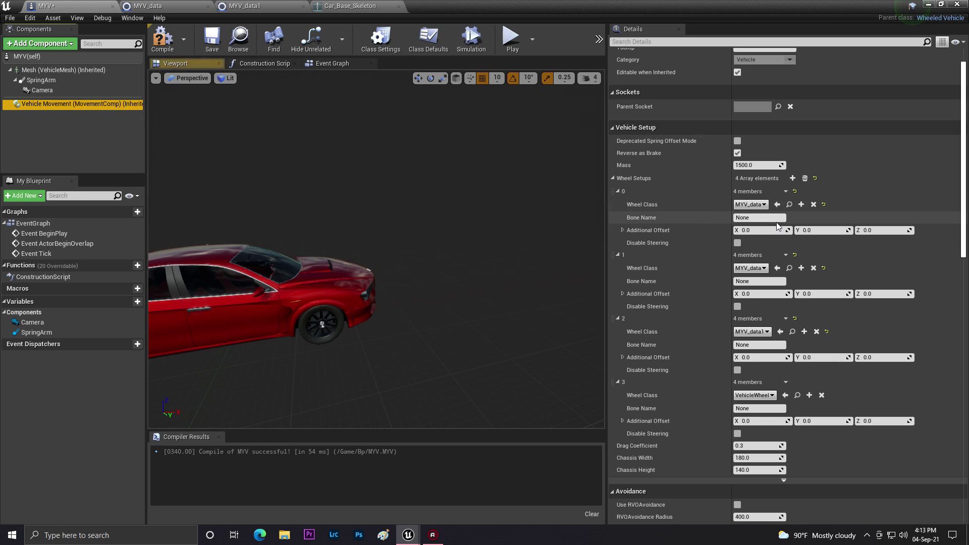
pyautogui.hotkey('ctrl', 'v')
pyautogui.press('Return')
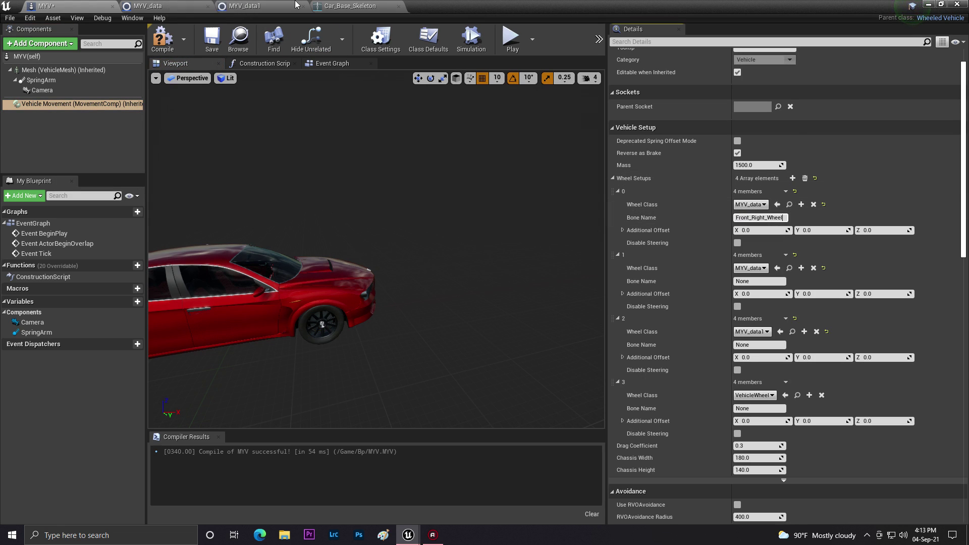
# Copy the Front_Left_Wheel bone name from Car_Base_Skeleton and set it as the Bone Name of wheel 1 in MYV
pyautogui.click(348, 6)
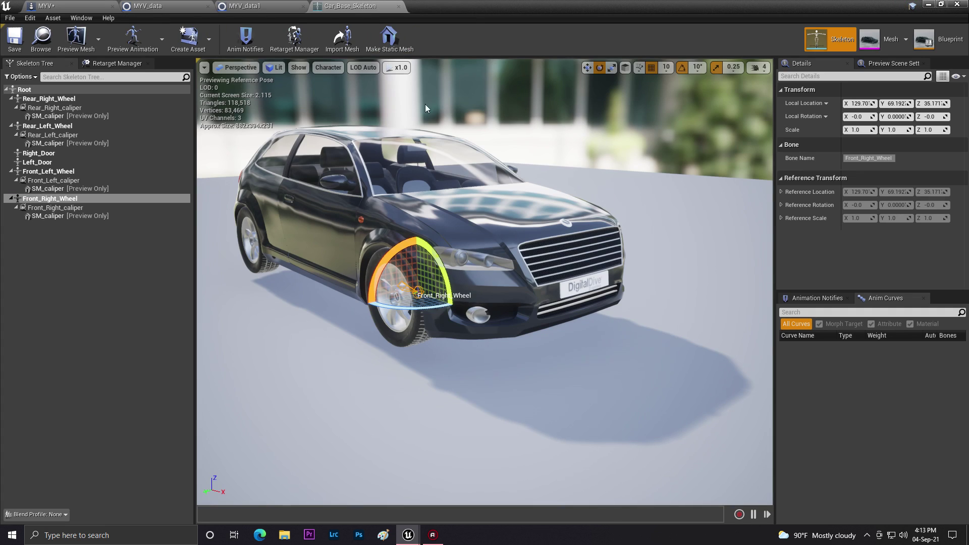
pyautogui.click(55, 173)
pyautogui.moveTo(505, 212); pyautogui.dragTo(364, 212, button='right')
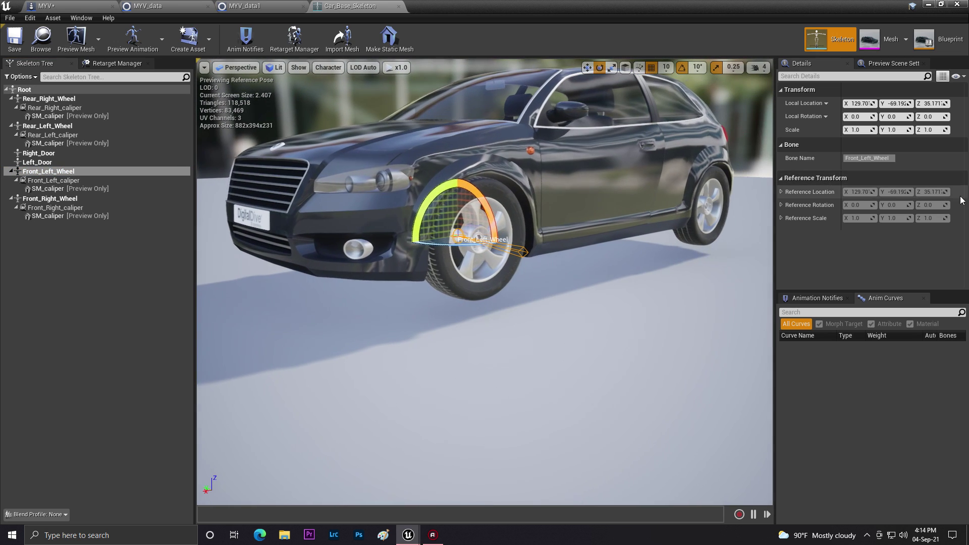
pyautogui.rightClick(882, 158)
pyautogui.click(901, 199)
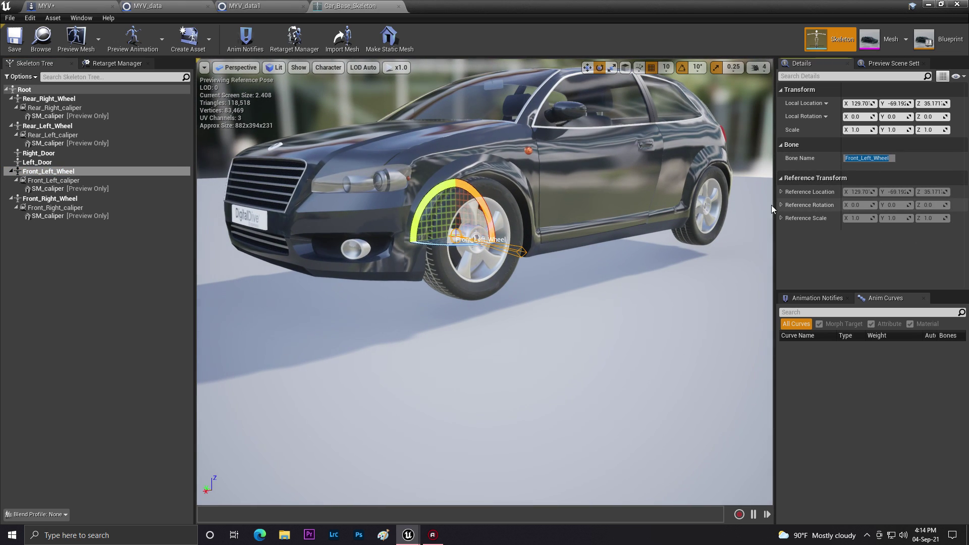
pyautogui.click(45, 6)
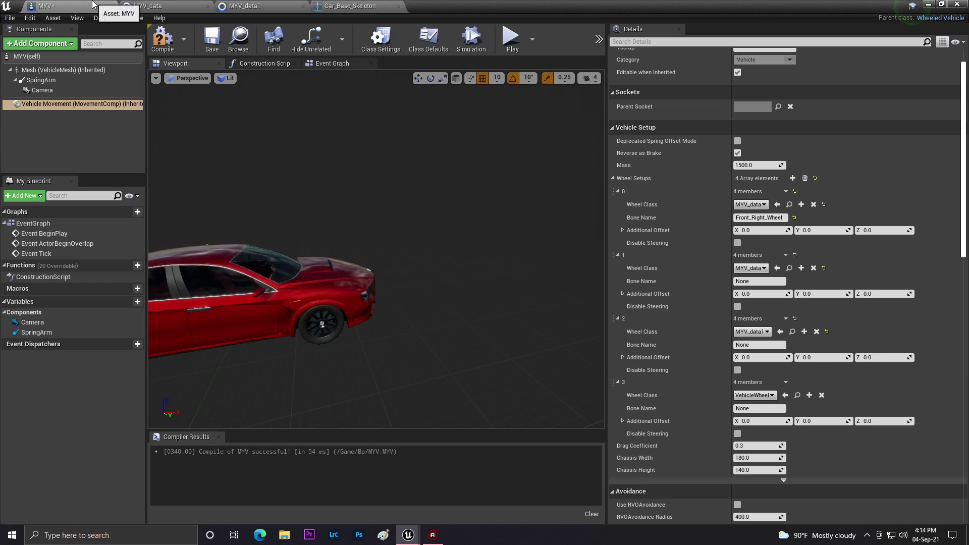
pyautogui.click(756, 282)
# Copy the Rear_Left_Wheel bone name from the skeleton and set it as the Bone Name of wheel 2 in MYV
pyautogui.click(348, 6)
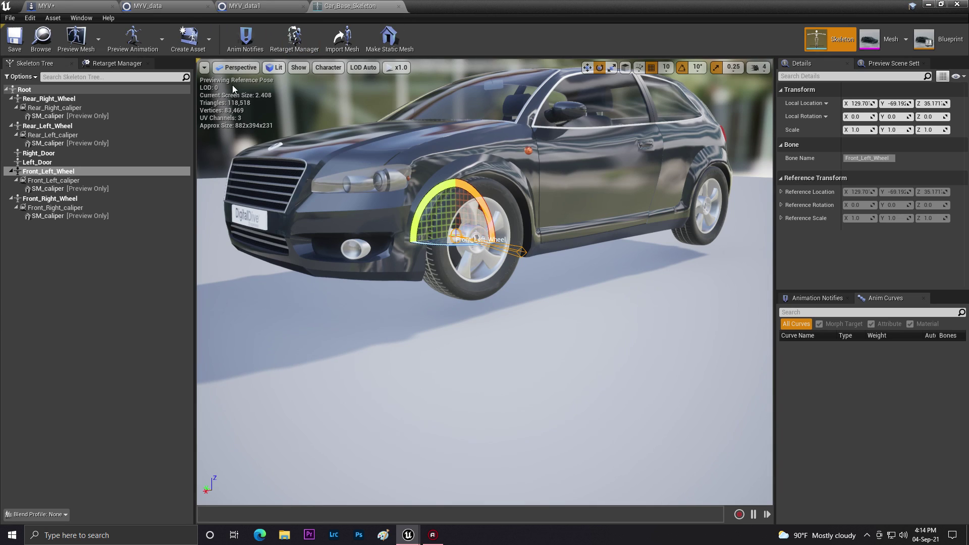
pyautogui.click(83, 126)
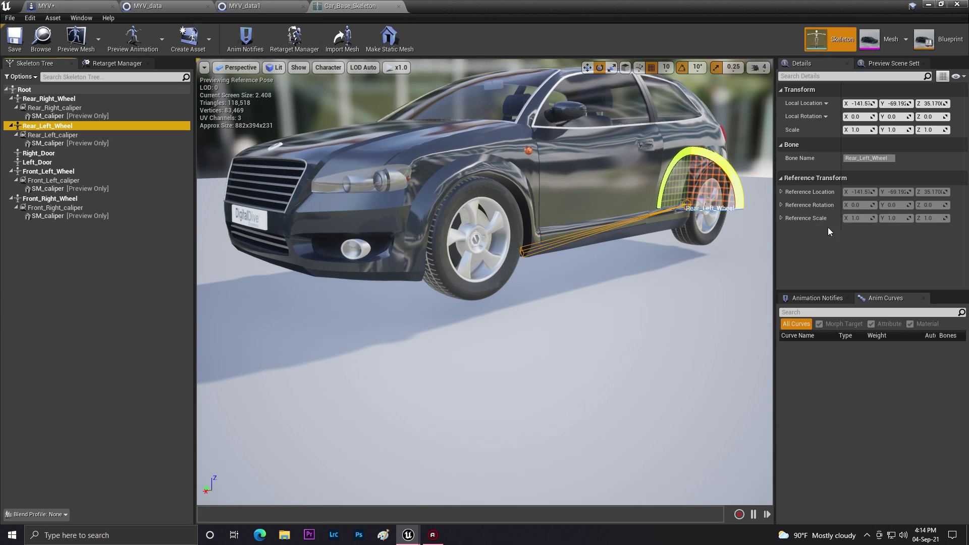
pyautogui.rightClick(869, 158)
pyautogui.click(872, 169)
pyautogui.click(45, 6)
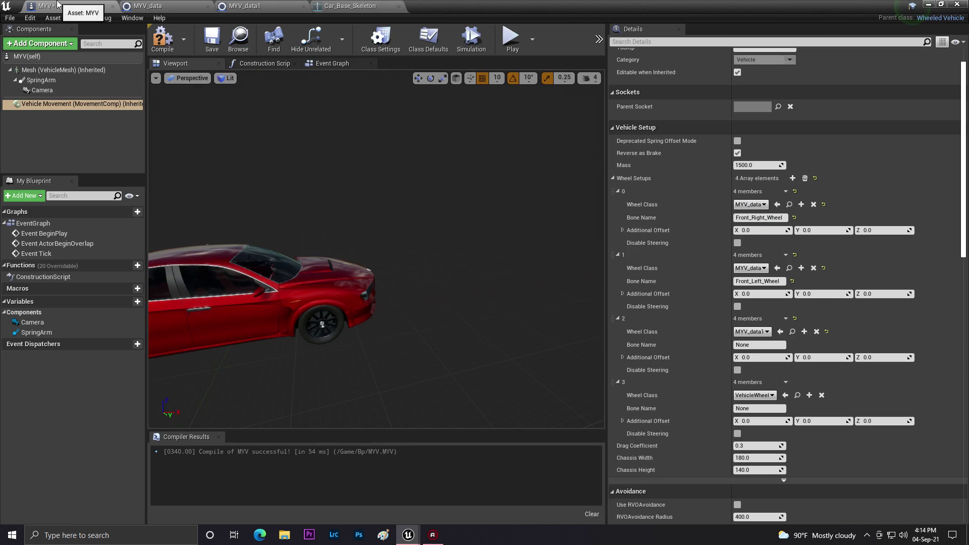
pyautogui.click(765, 344)
pyautogui.hotkey('ctrl', 'v')
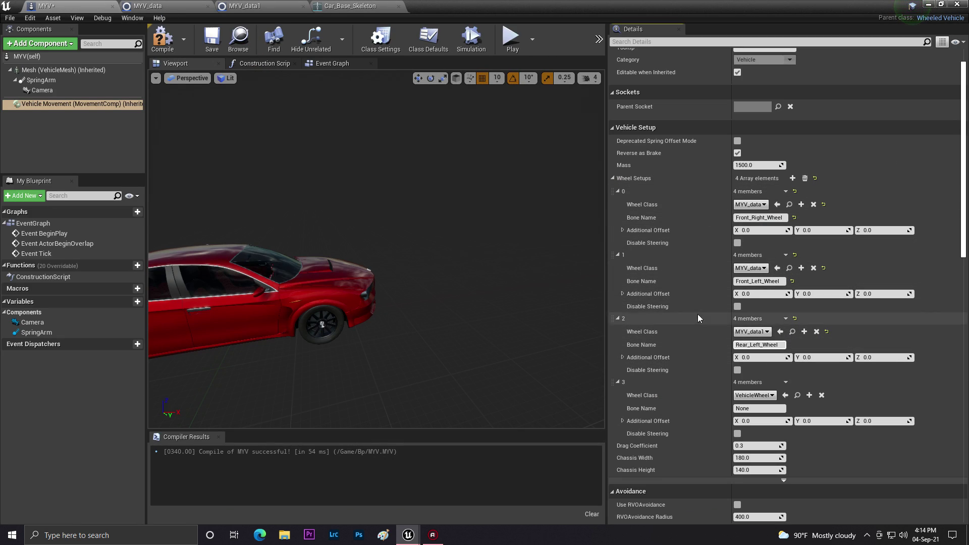
# Copy the Rear_Right_Wheel bone name from the skeleton and set it as the Bone Name of wheel 3 in MYV
pyautogui.click(326, 4)
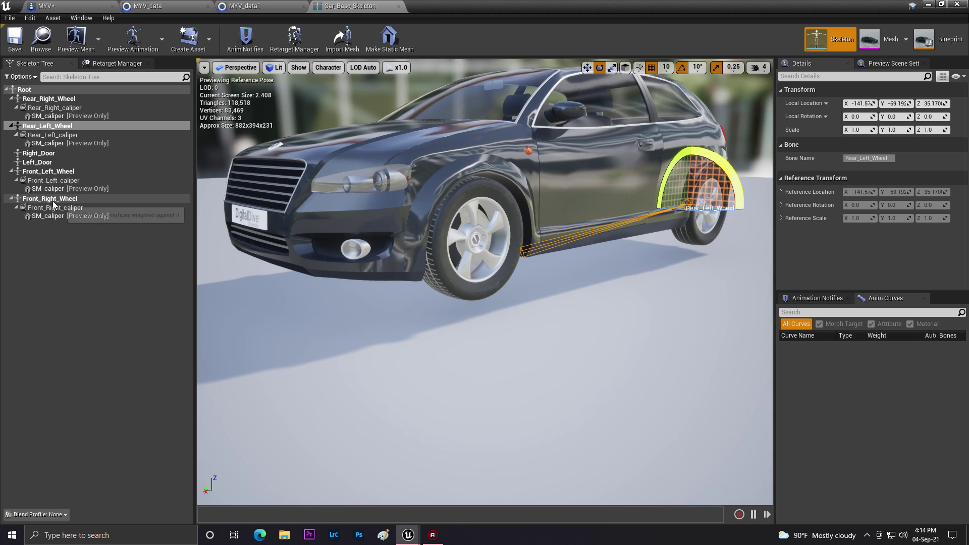
pyautogui.click(71, 98)
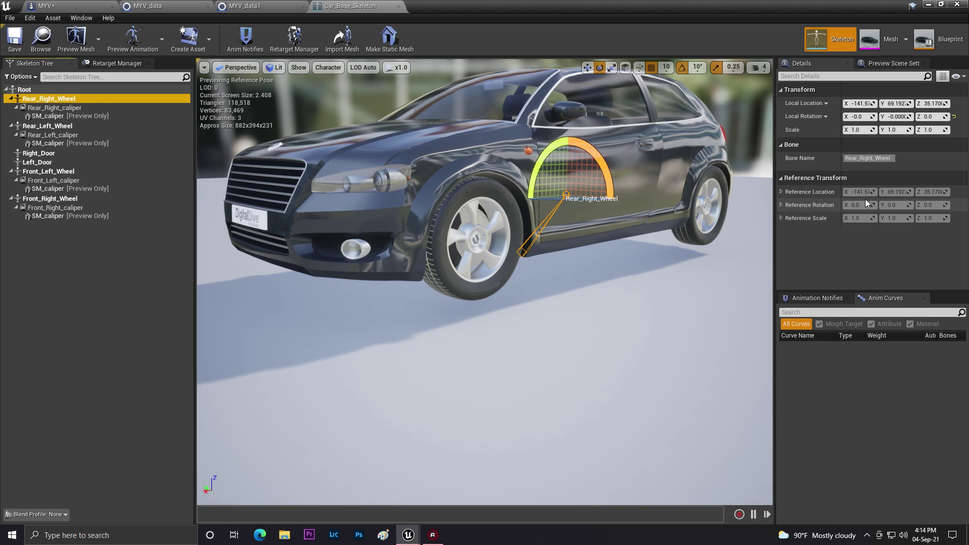
pyautogui.click(868, 158)
pyautogui.rightClick(881, 159)
pyautogui.click(903, 199)
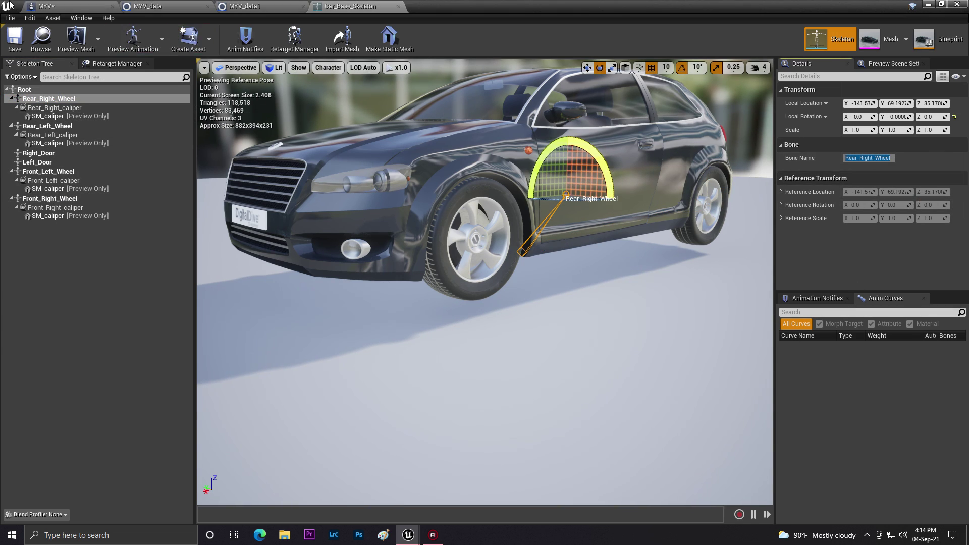
pyautogui.click(45, 6)
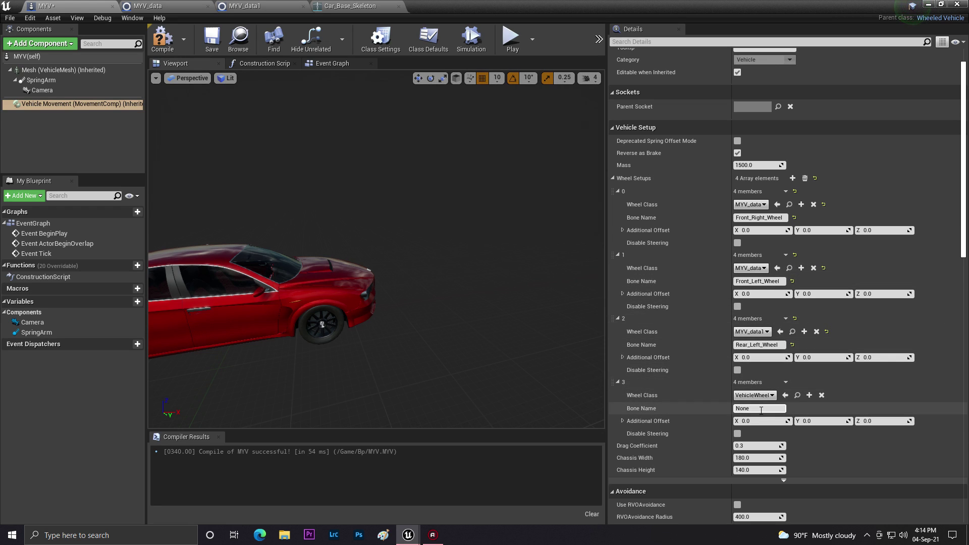
pyautogui.hotkey('ctrl', 'v')
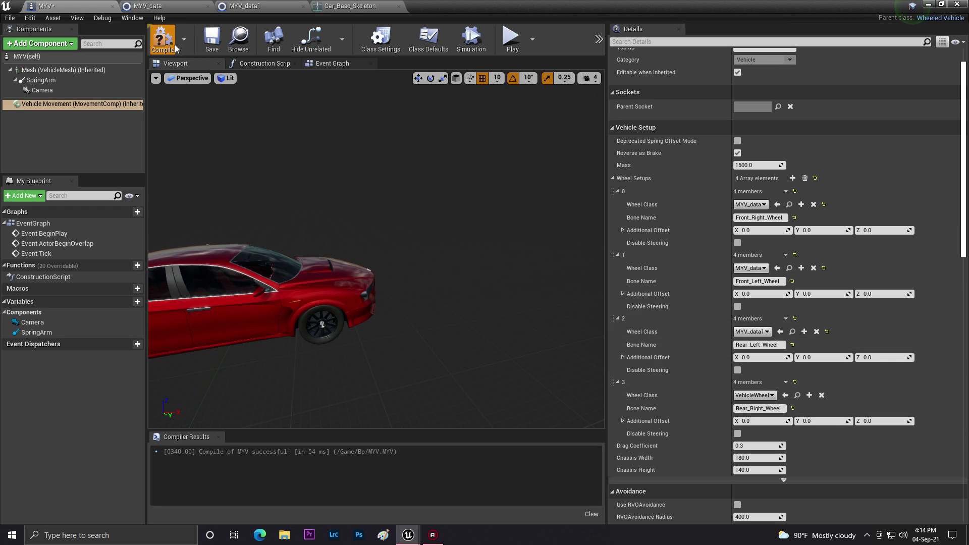
# Compile the MYV blueprint and inspect the vehicle mesh in the viewport
pyautogui.click(162, 41)
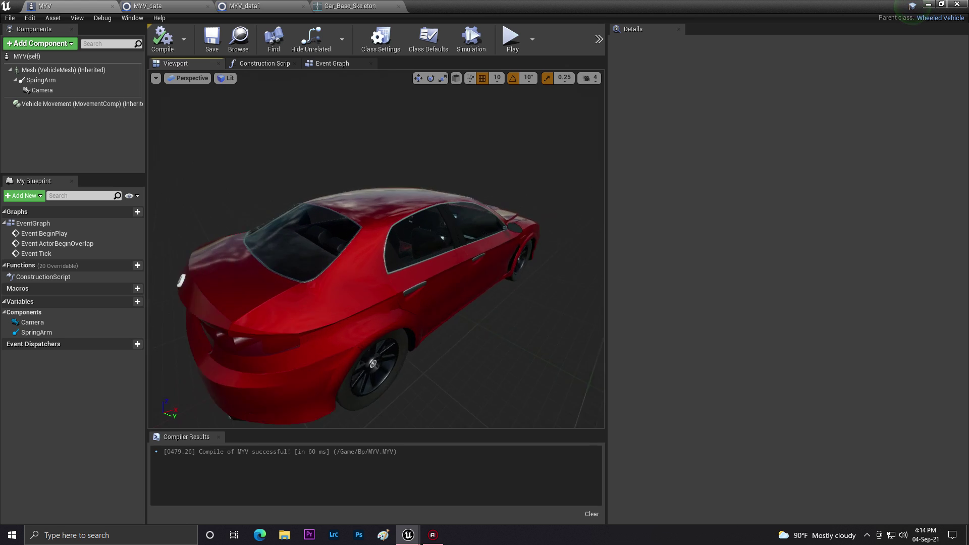
pyautogui.moveTo(376, 252); pyautogui.dragTo(303, 232, button='right')
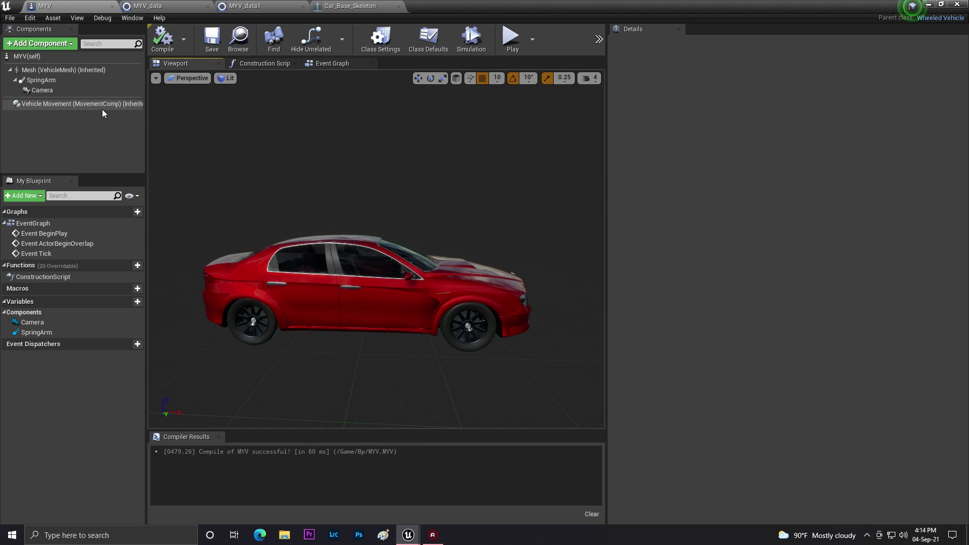
pyautogui.click(63, 72)
pyautogui.press('f')
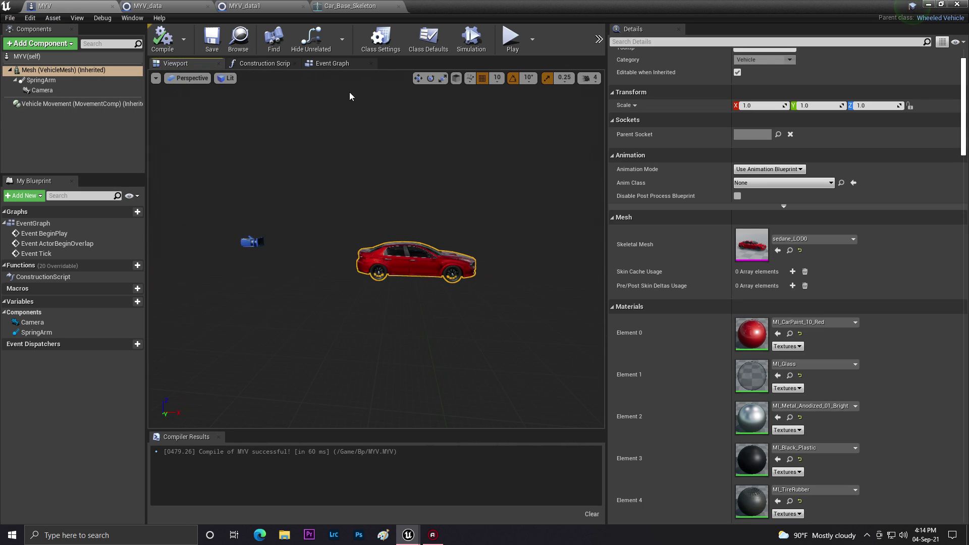
# In the Event Graph, add a Vehicle Movement reference and attach a Set Throttle Input node to it
pyautogui.click(331, 63)
pyautogui.moveTo(510, 220); pyautogui.dragTo(370, 215, button='right')
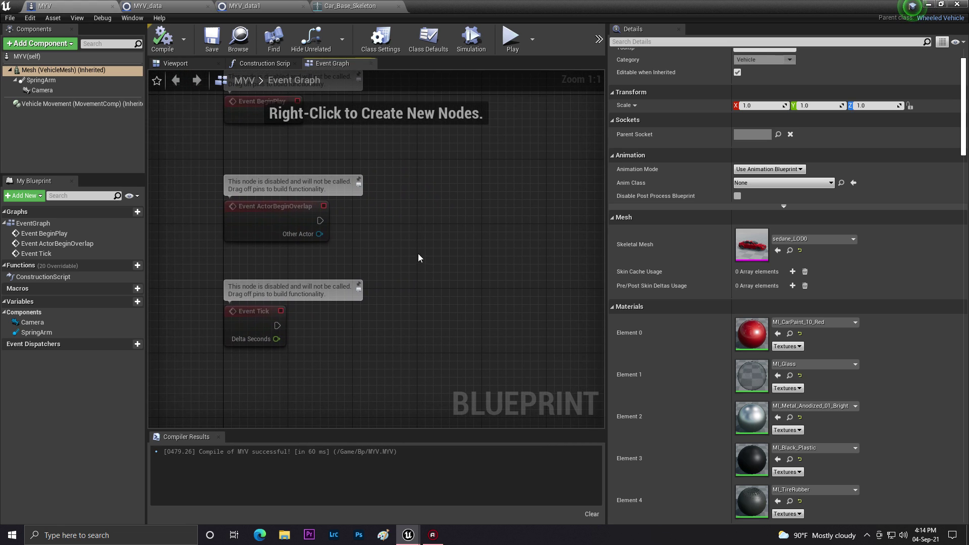
pyautogui.rightClick(434, 201)
pyautogui.moveTo(331, 142); pyautogui.dragTo(319, 182, button='right')
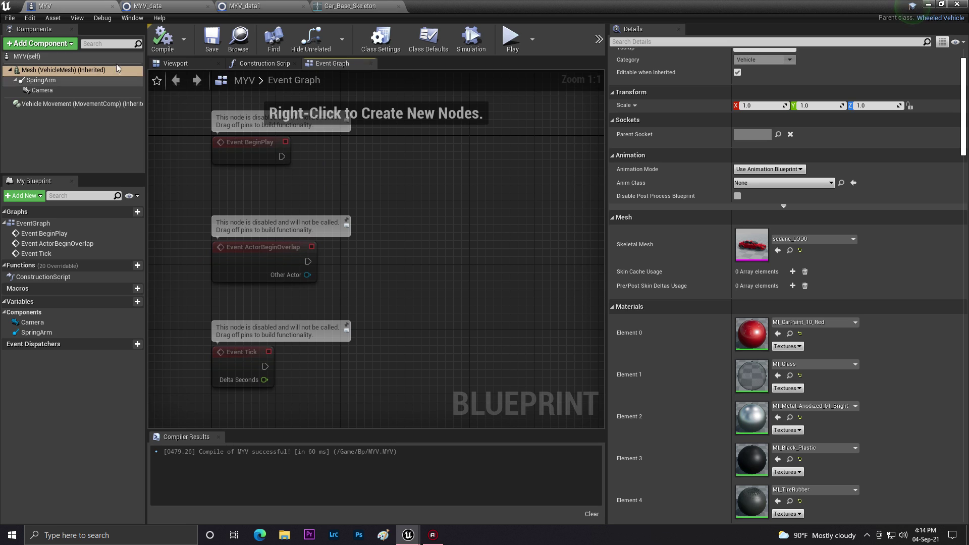
pyautogui.moveTo(334, 223); pyautogui.dragTo(333, 101, button='right')
pyautogui.click(76, 103)
pyautogui.moveTo(331, 318); pyautogui.dragTo(438, 265)
pyautogui.write('set th')
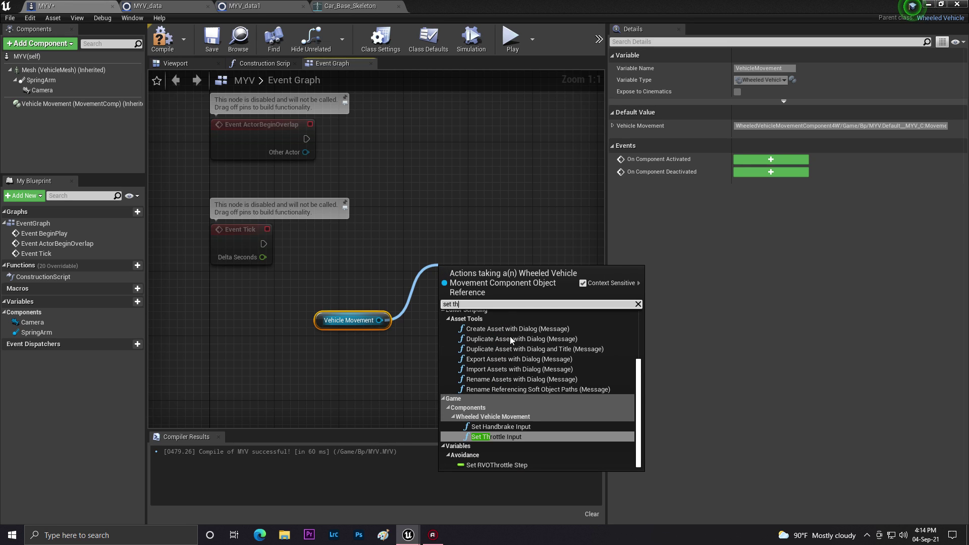
pyautogui.click(500, 437)
pyautogui.moveTo(406, 326); pyautogui.dragTo(320, 225, button='right')
# Add a Set Steering Input node targeting the Vehicle Movement reference
pyautogui.moveTo(319, 224); pyautogui.dragTo(370, 273)
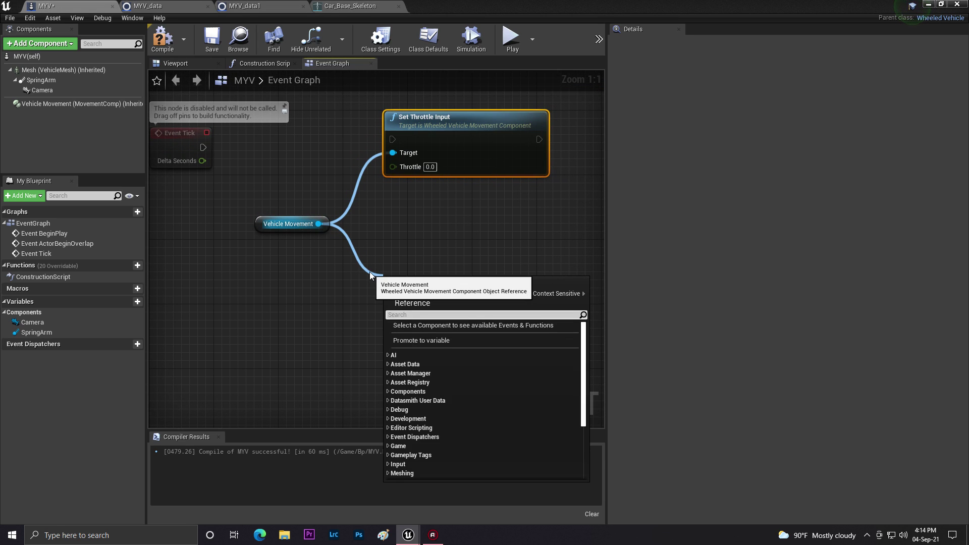
pyautogui.write('set st')
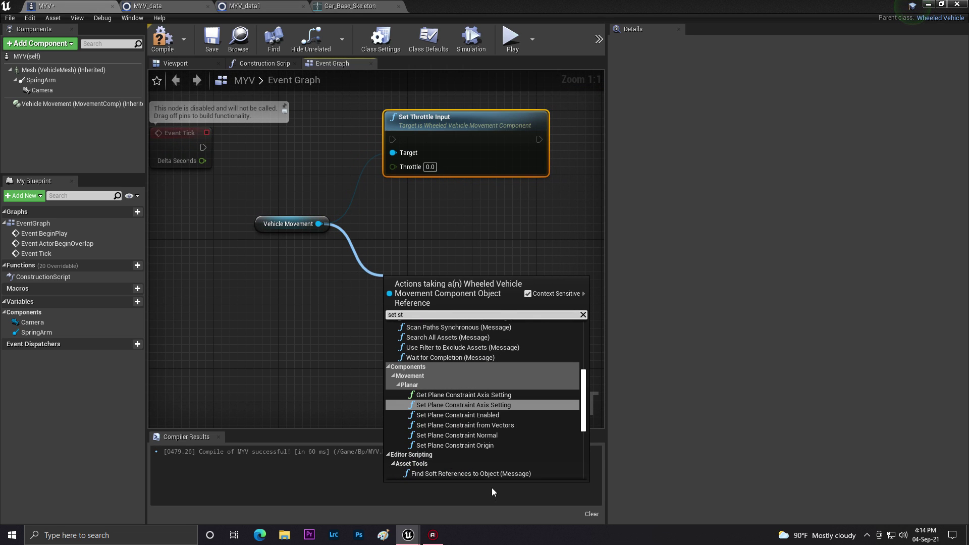
pyautogui.scroll(-3, 487, 448)
pyautogui.click(454, 445)
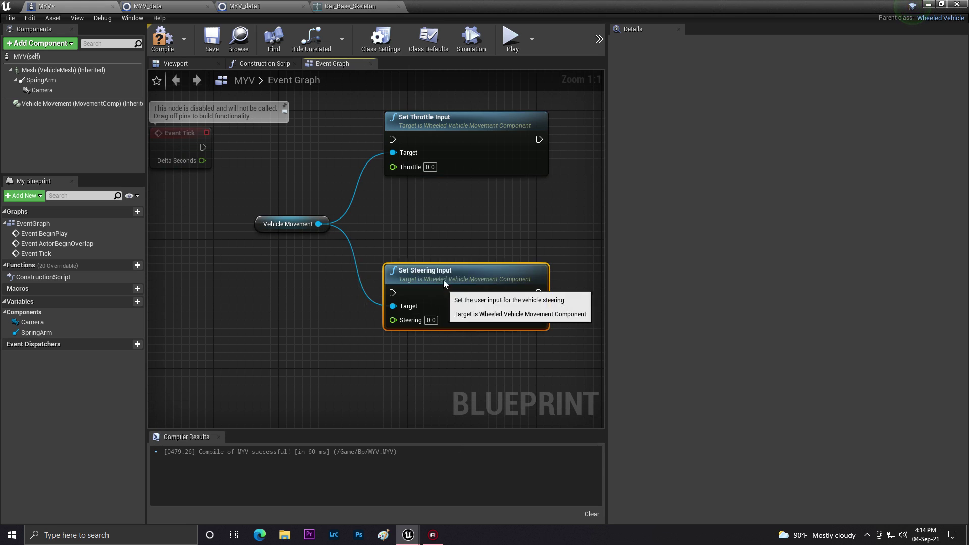
# Add the MoveForward input axis event and place it above the Vehicle Movement reference
pyautogui.moveTo(216, 224); pyautogui.dragTo(334, 283, button='right')
pyautogui.rightClick(334, 283)
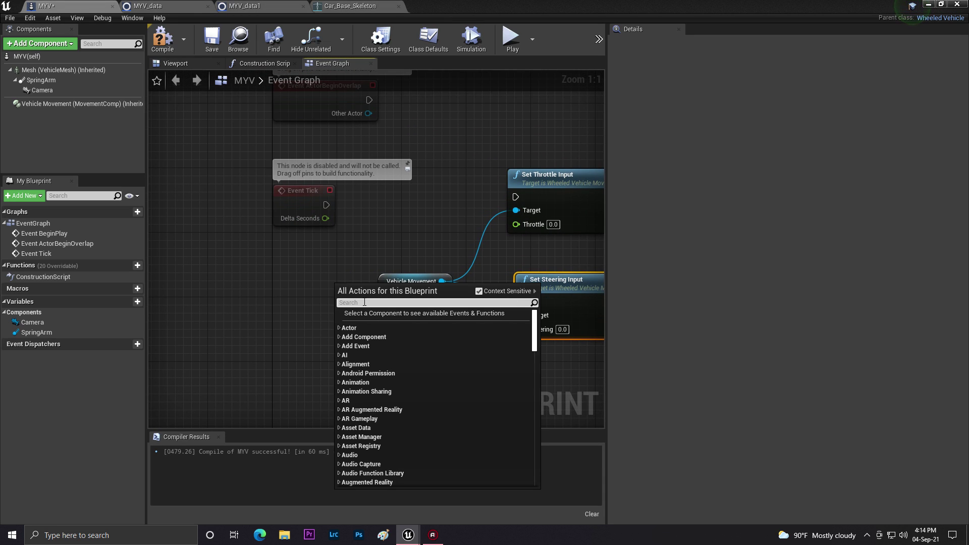
pyautogui.write('MOVE')
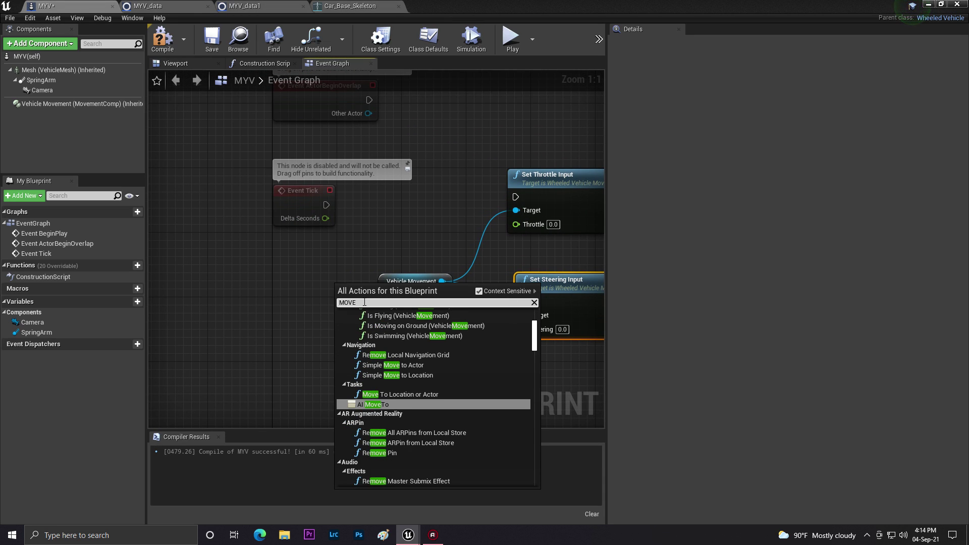
pyautogui.write('TO')
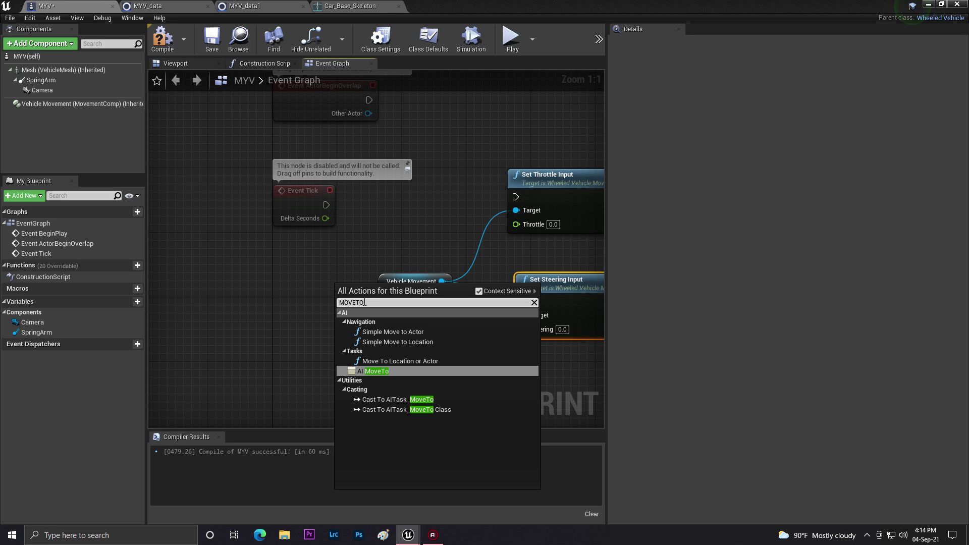
pyautogui.press('BackSpace')
pyautogui.press('BackSpace')
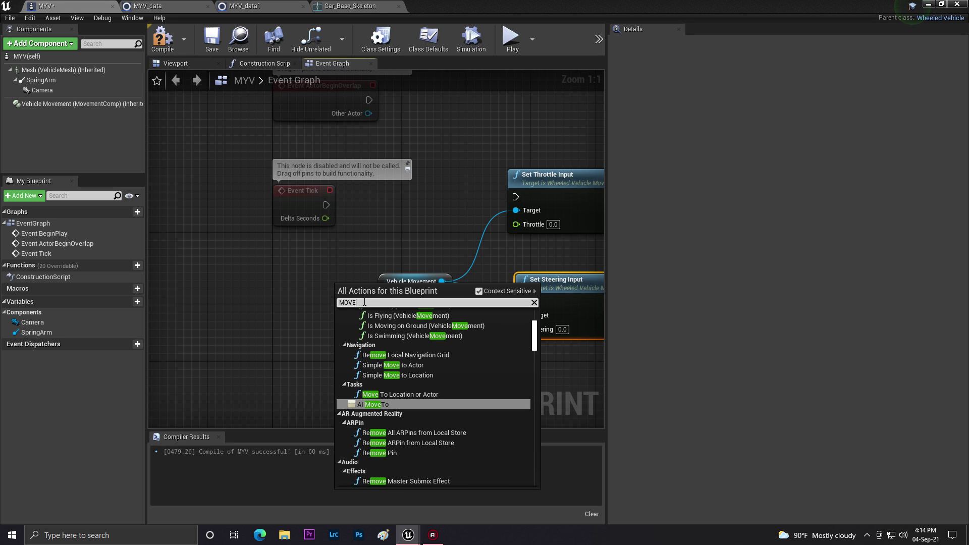
pyautogui.write('FO')
pyautogui.click(382, 332)
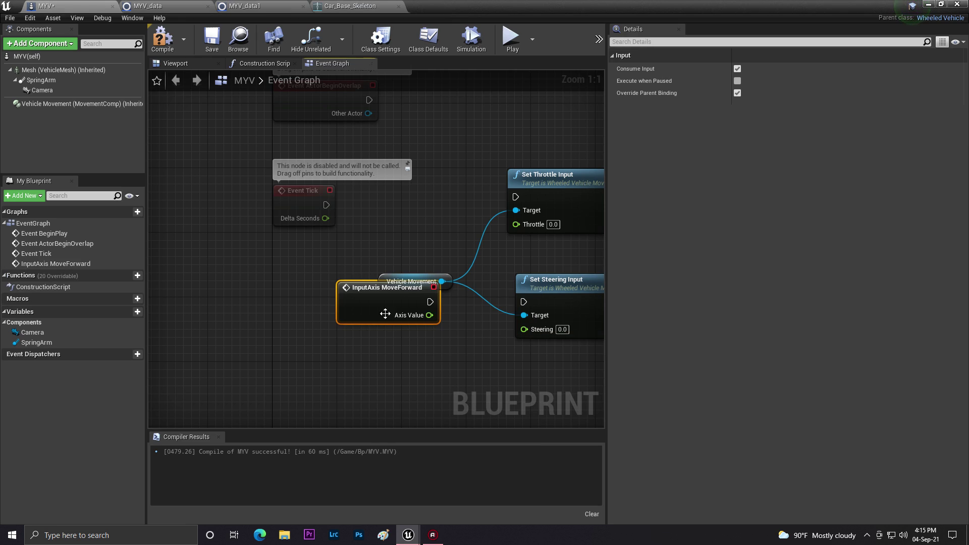
pyautogui.moveTo(362, 292); pyautogui.dragTo(374, 207)
# Add the MoveRight input axis event beside the Vehicle Movement reference
pyautogui.click(302, 193)
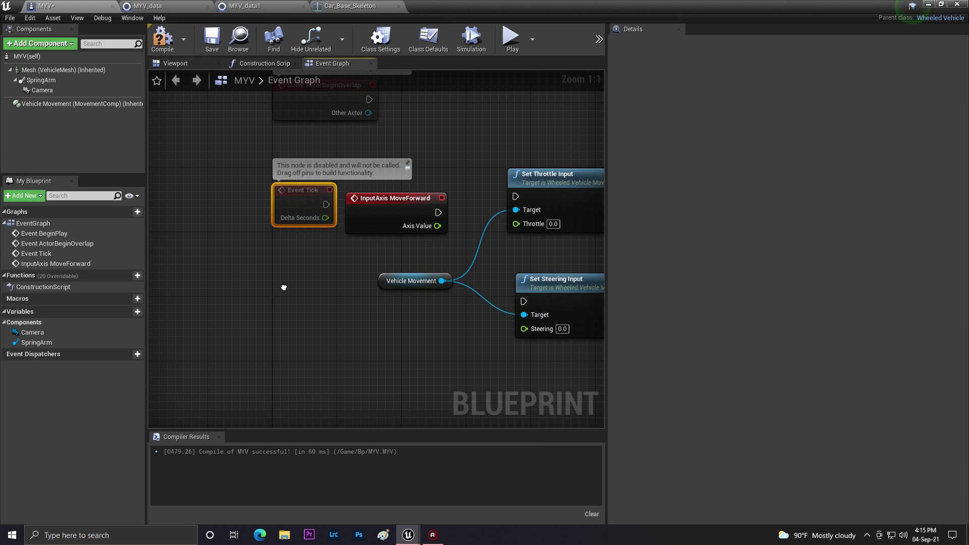
pyautogui.rightClick(285, 288)
pyautogui.write('MOV')
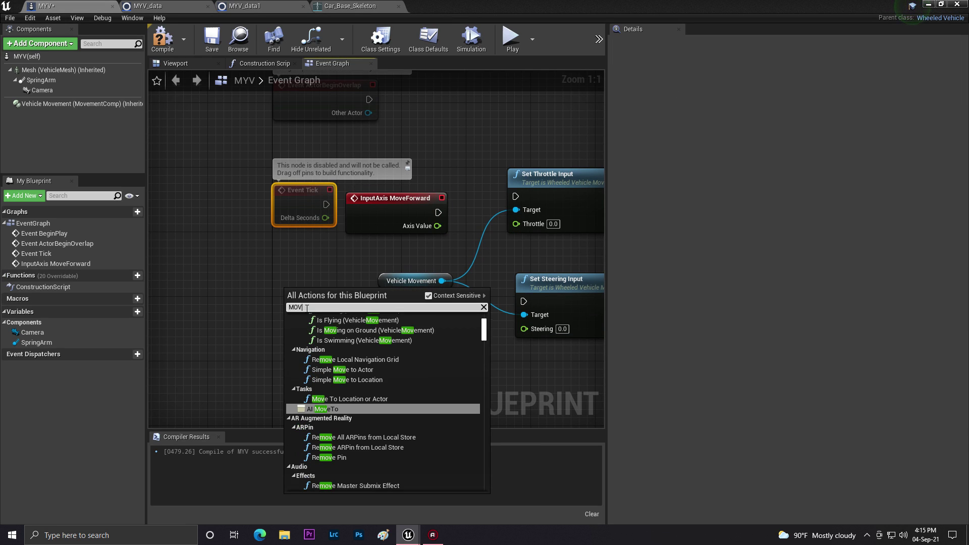
pyautogui.write('ERI')
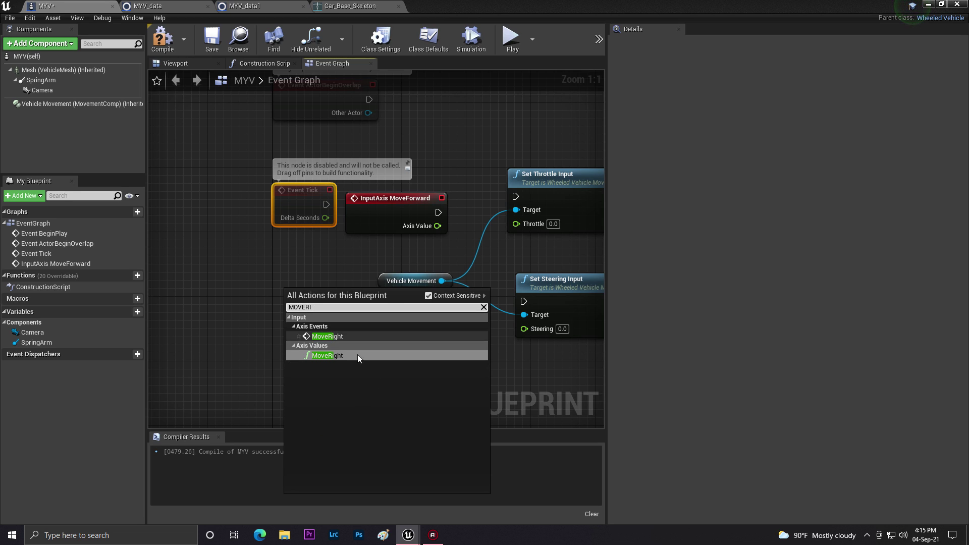
pyautogui.click(367, 334)
# Delete the Event Tick node and connect the InputAxis MoveForward execution output to Set Throttle Input
pyautogui.moveTo(445, 237); pyautogui.dragTo(273, 200, button='right')
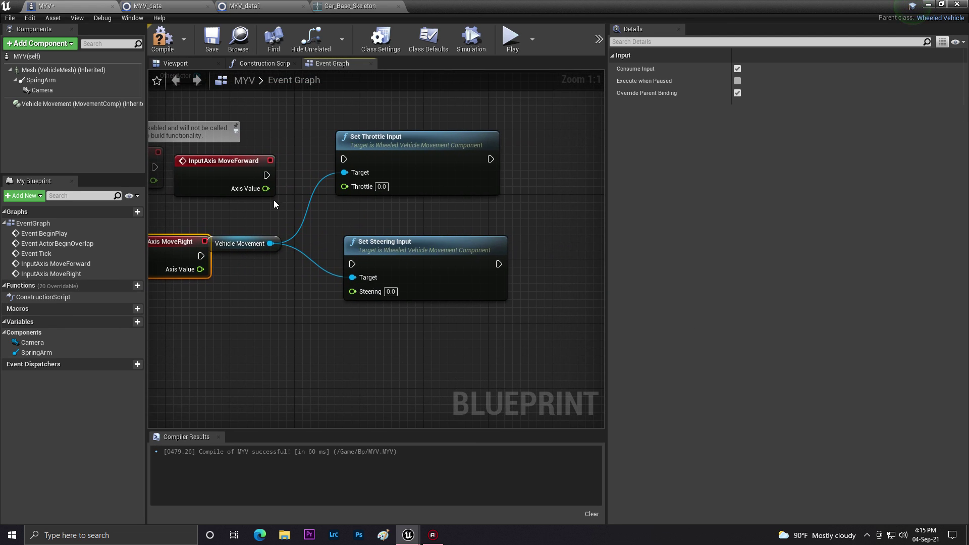
pyautogui.moveTo(218, 180); pyautogui.dragTo(412, 217, button='right')
pyautogui.moveTo(332, 199); pyautogui.dragTo(236, 97)
pyautogui.moveTo(446, 213); pyautogui.dragTo(308, 191, button='right')
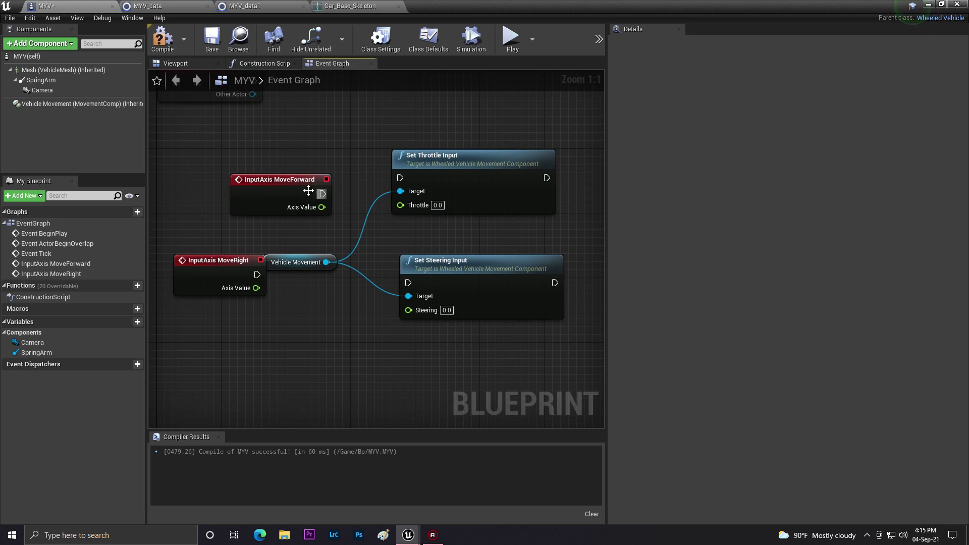
pyautogui.moveTo(308, 191); pyautogui.dragTo(400, 178)
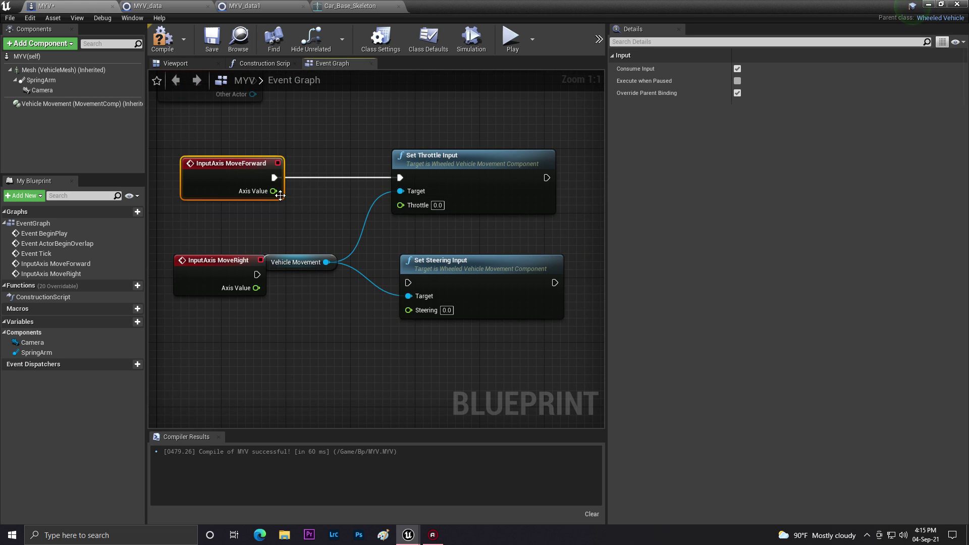
# Connect MoveForward's Axis Value to Throttle and MoveRight's execution and Axis Value to Set Steering Input and Steering, and compile the blueprint
pyautogui.moveTo(273, 191); pyautogui.dragTo(426, 207)
pyautogui.moveTo(257, 275); pyautogui.dragTo(299, 277)
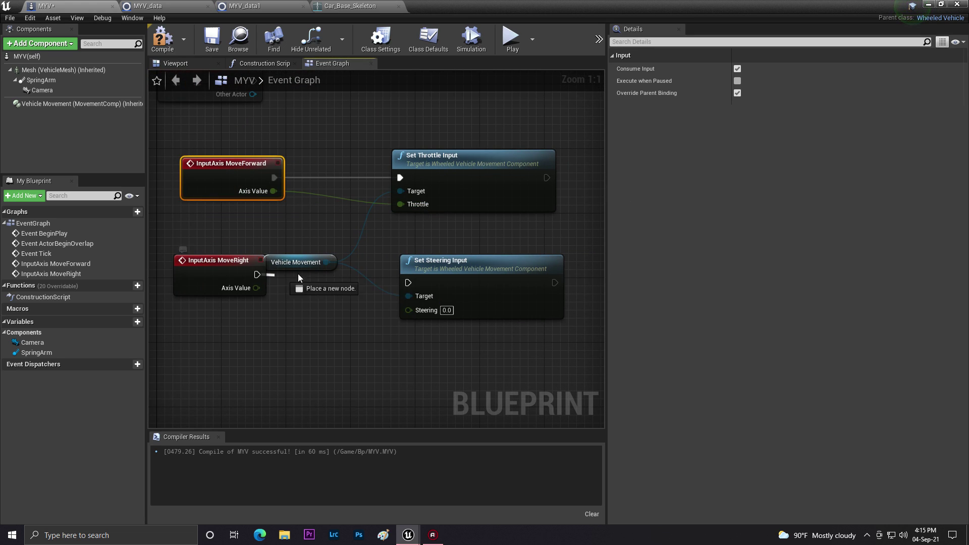
pyautogui.moveTo(205, 269); pyautogui.dragTo(198, 278)
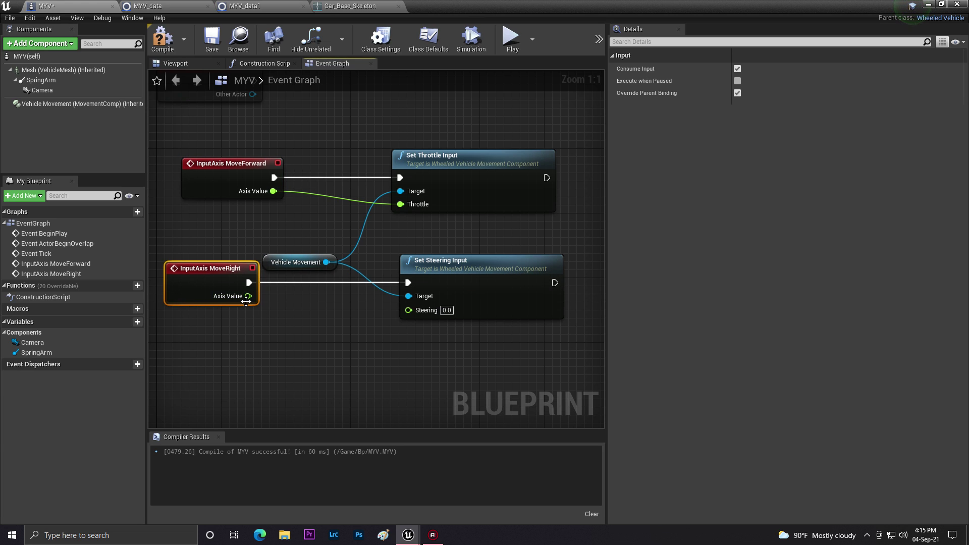
pyautogui.moveTo(248, 296); pyautogui.dragTo(425, 309)
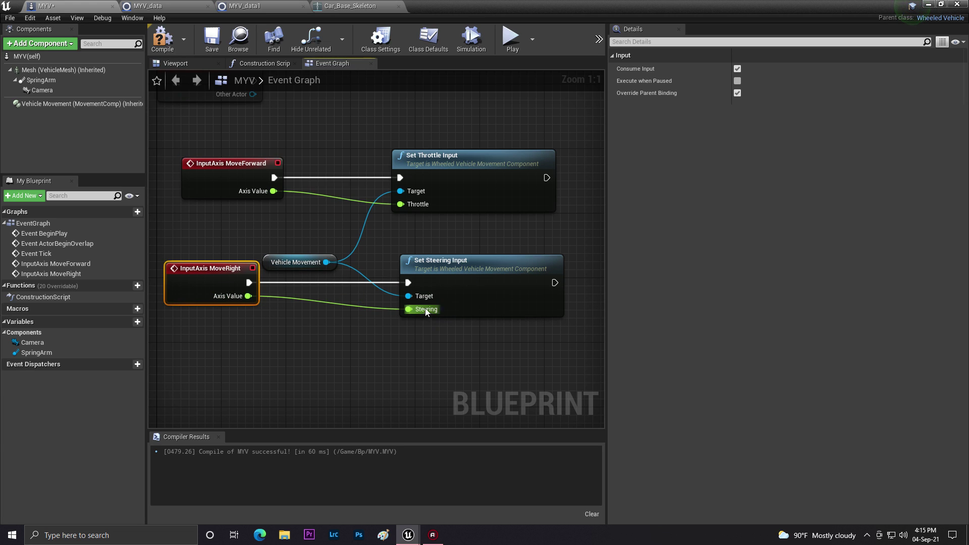
pyautogui.click(162, 47)
# Create a Game Mode Base blueprint named MY_GAMEMODE in the Content/Bp folder
pyautogui.click(928, 4)
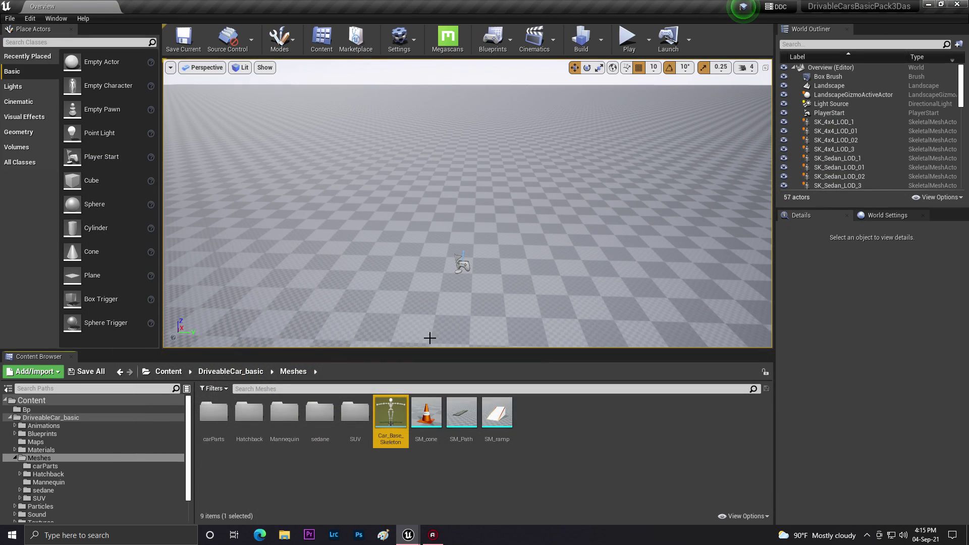
pyautogui.click(168, 372)
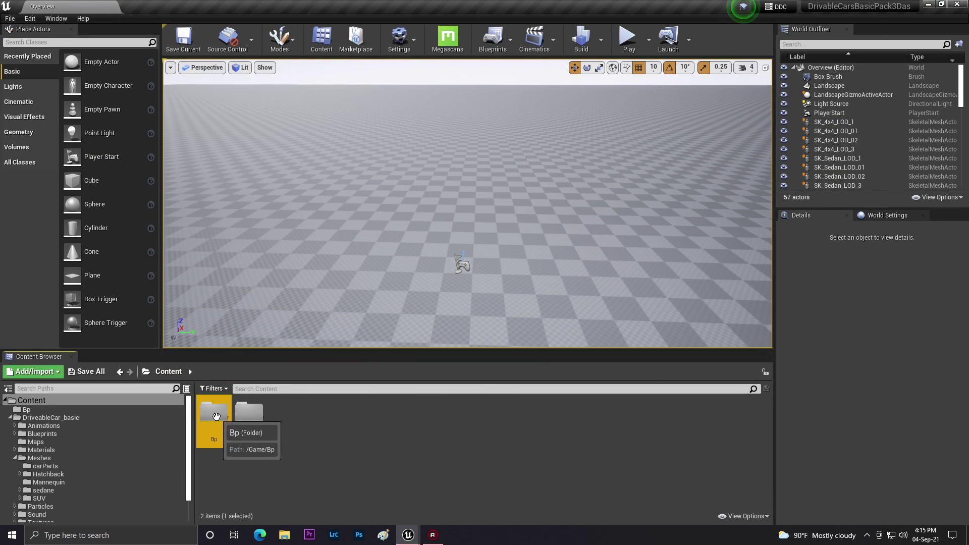
pyautogui.doubleClick(214, 411)
pyautogui.click(889, 216)
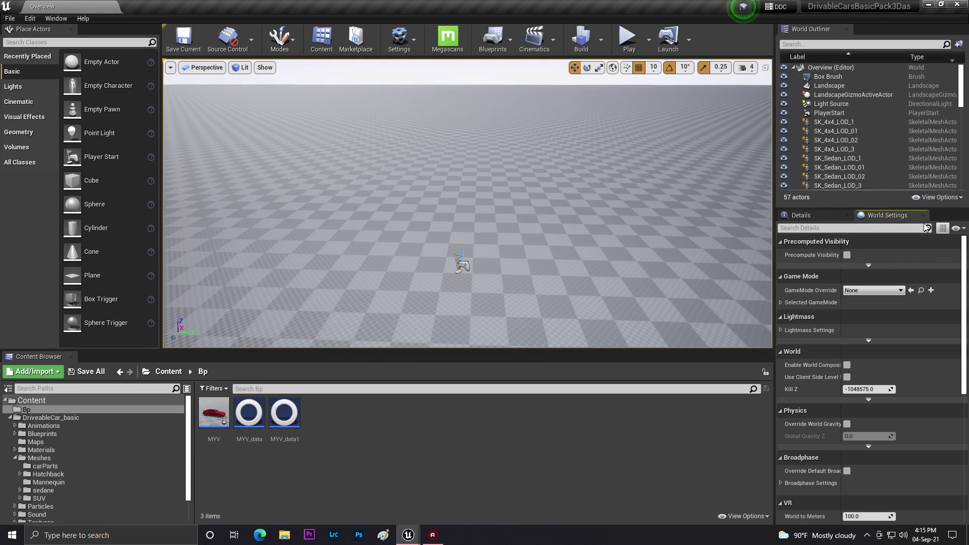
pyautogui.rightClick(333, 442)
pyautogui.click(353, 161)
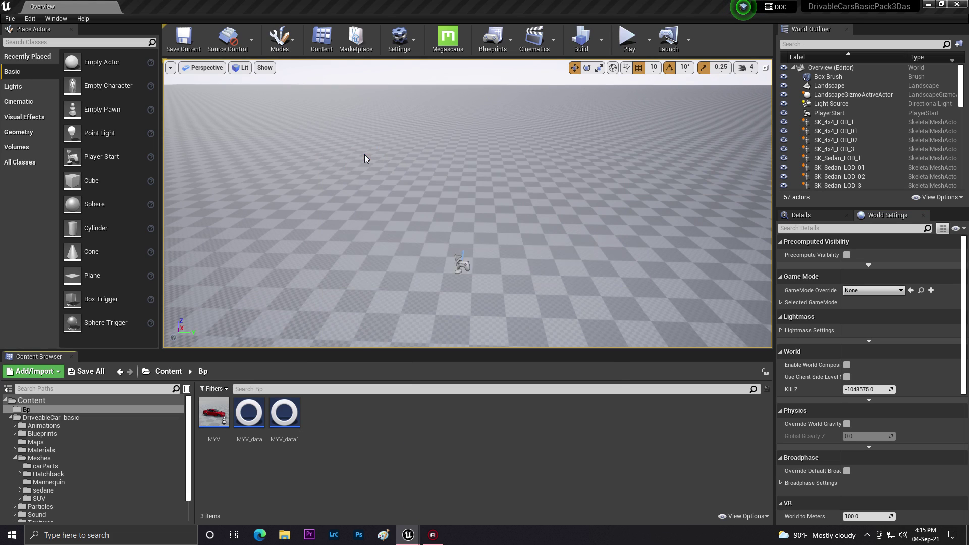
pyautogui.click(381, 248)
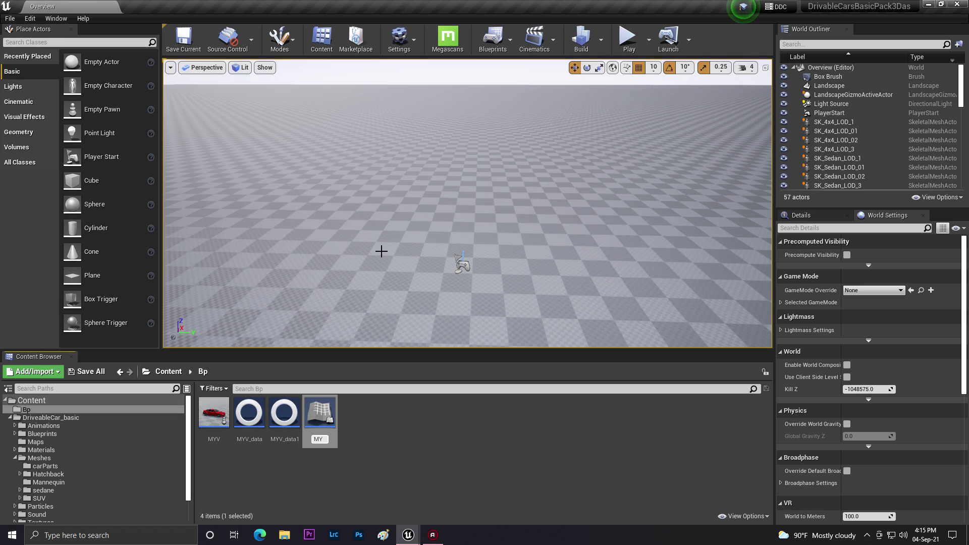
pyautogui.write('MY_GAMEMODE')
pyautogui.press('Return')
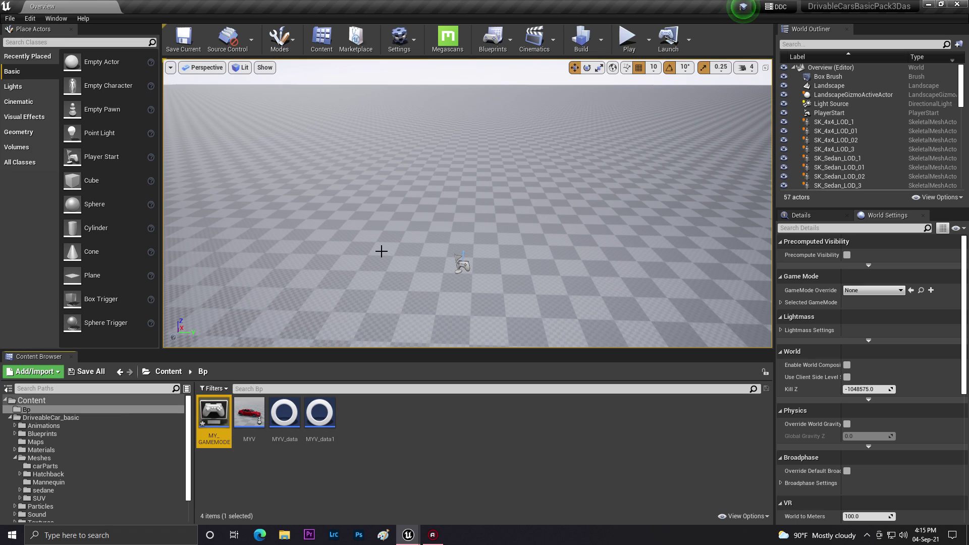
# Save the new MY_GAMEMODE asset and open it for editing
pyautogui.click(86, 371)
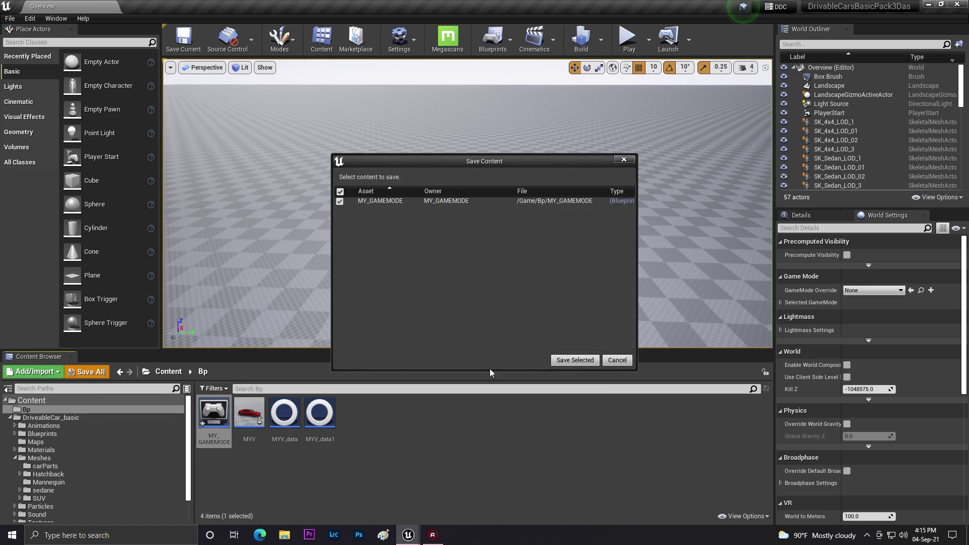
pyautogui.click(575, 360)
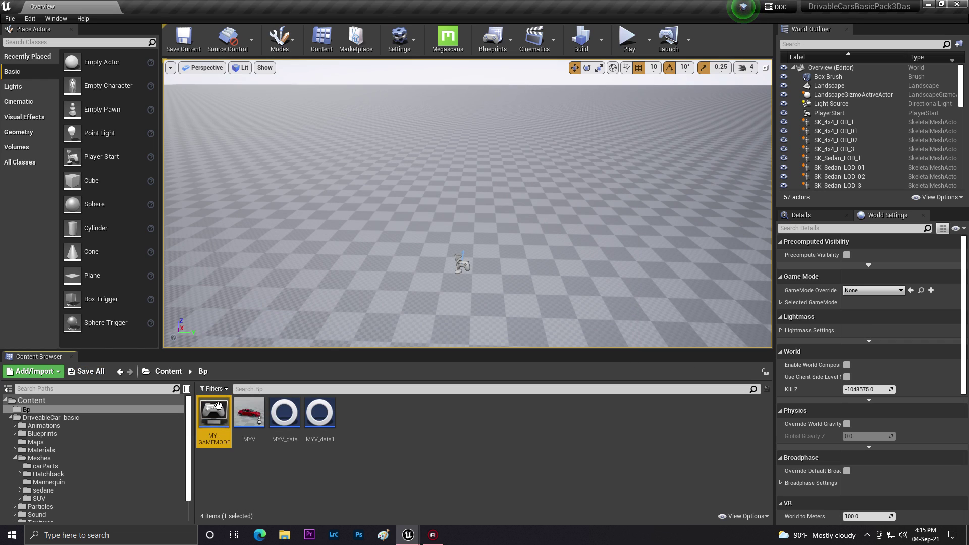
pyautogui.doubleClick(219, 410)
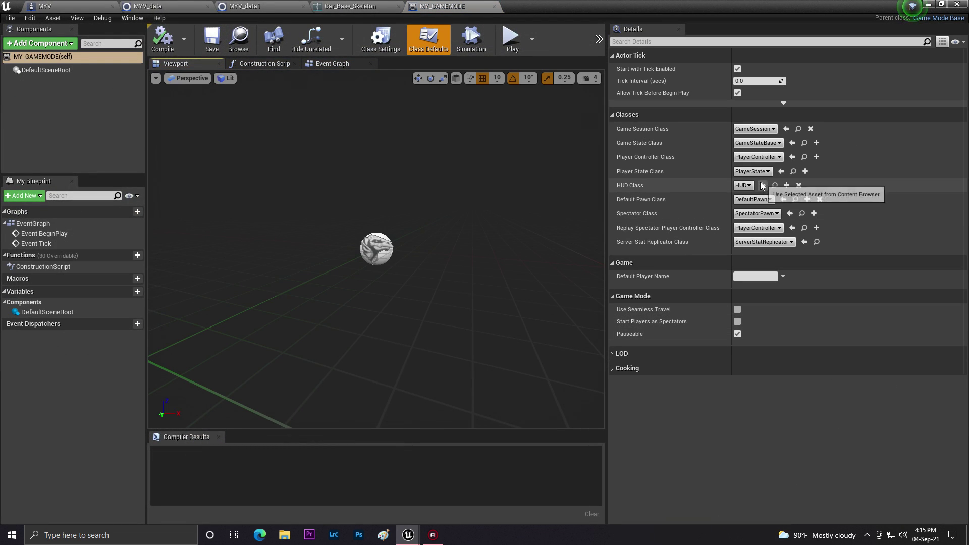
pyautogui.click(752, 200)
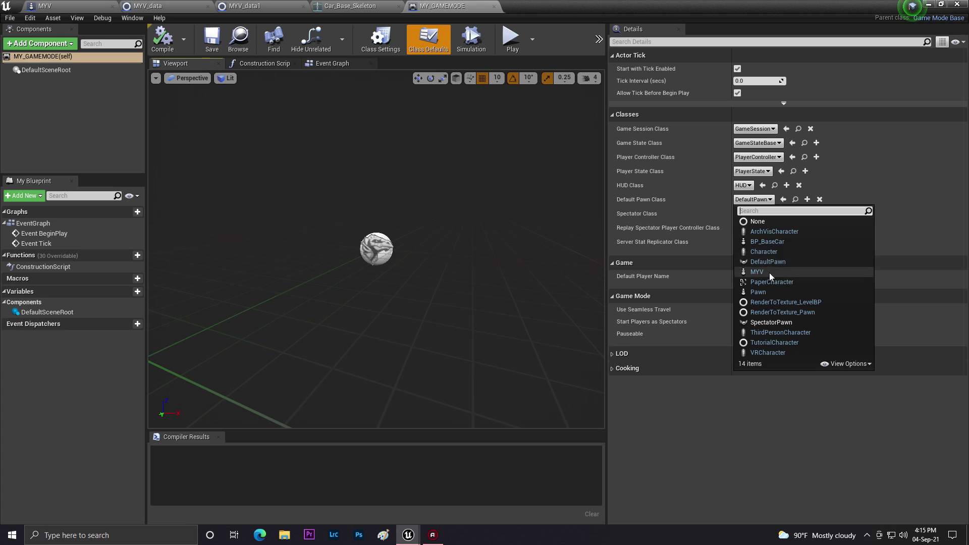
pyautogui.click(759, 210)
pyautogui.write('M6Y')
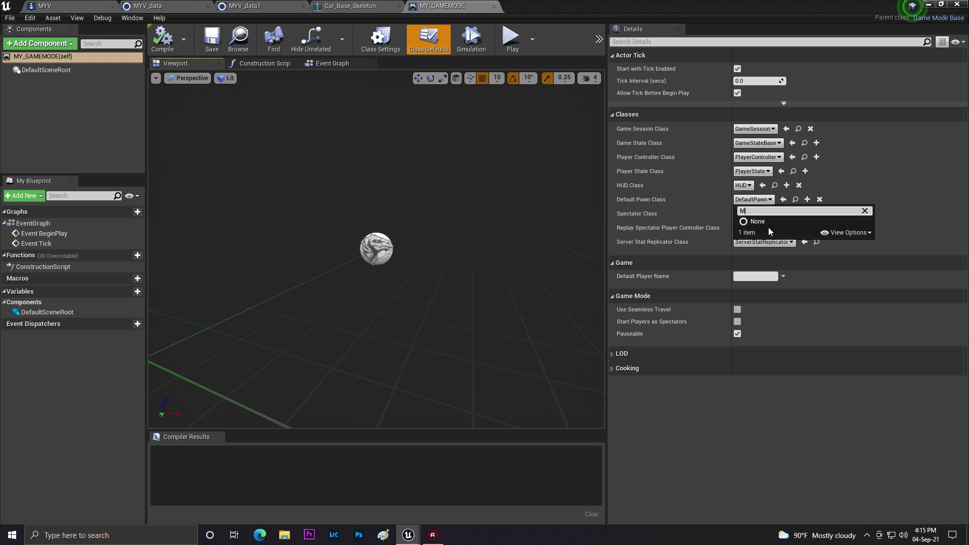
pyautogui.click(758, 221)
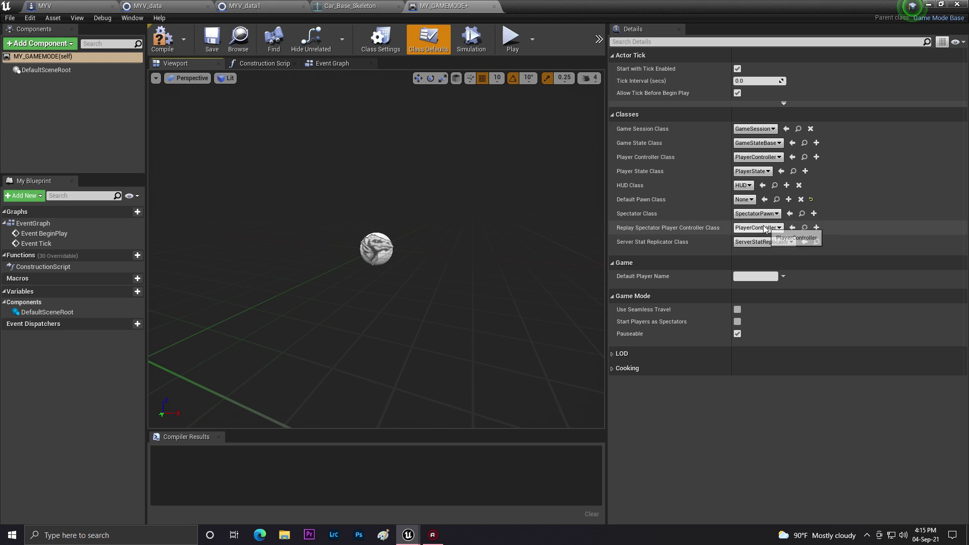
# Set the game mode's Default Pawn Class to MYV, and compile and save the blueprint
pyautogui.click(745, 200)
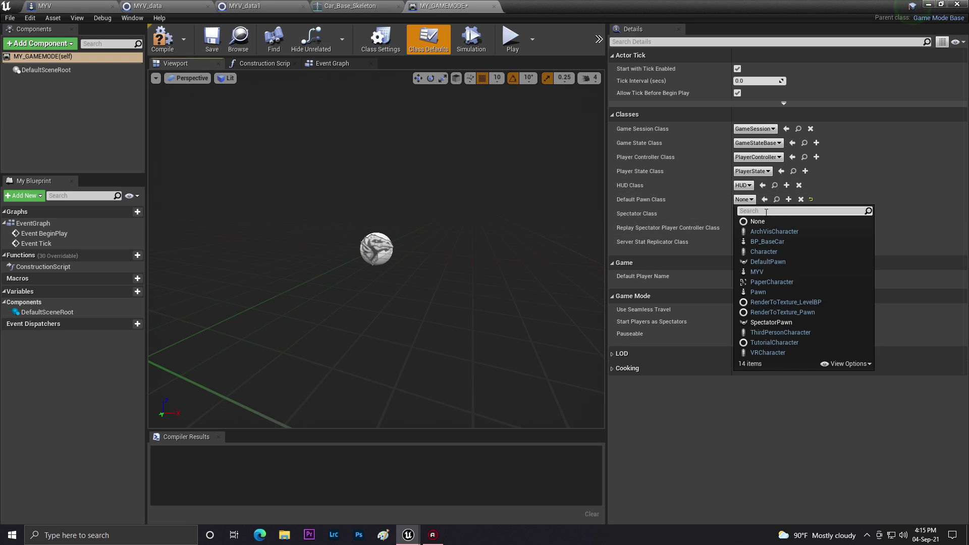
pyautogui.click(804, 271)
pyautogui.click(162, 37)
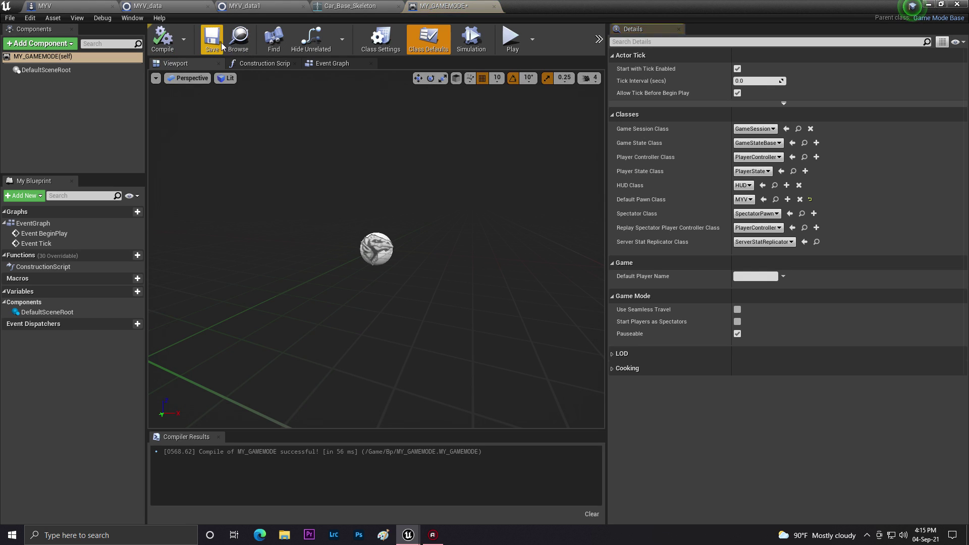
pyautogui.click(221, 46)
# Set the level's GameMode Override in World Settings to MY_GAMEMODE and save the level
pyautogui.click(928, 5)
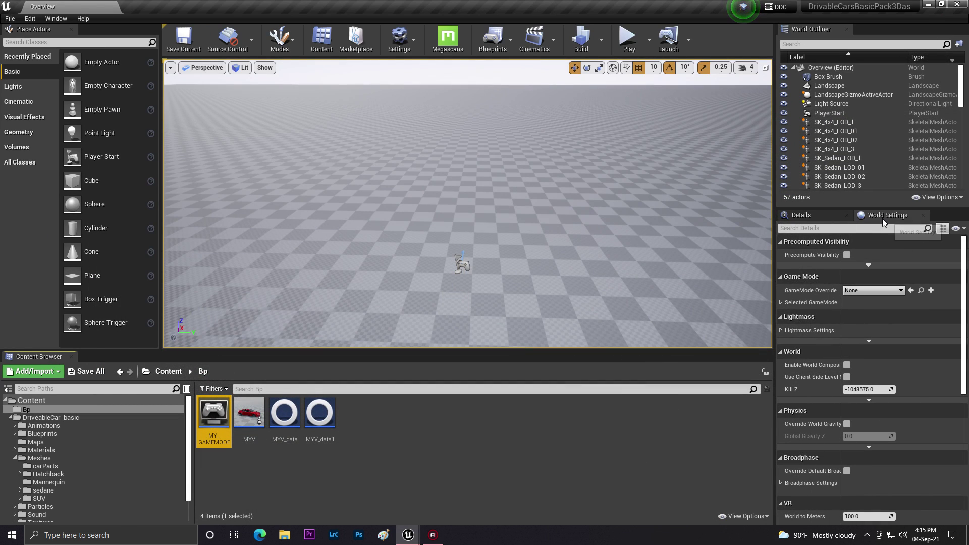
pyautogui.click(923, 215)
pyautogui.click(399, 38)
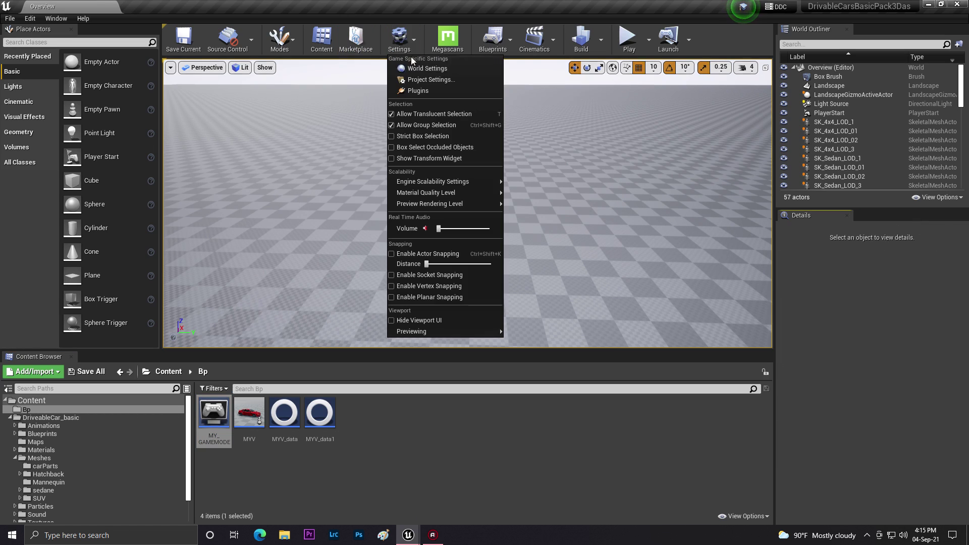
pyautogui.click(423, 69)
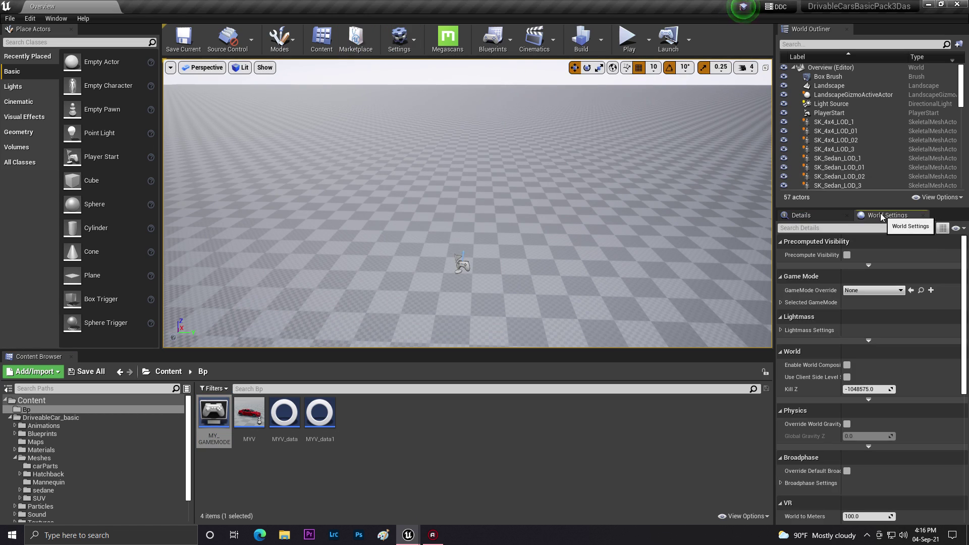
pyautogui.moveTo(207, 419); pyautogui.dragTo(873, 292)
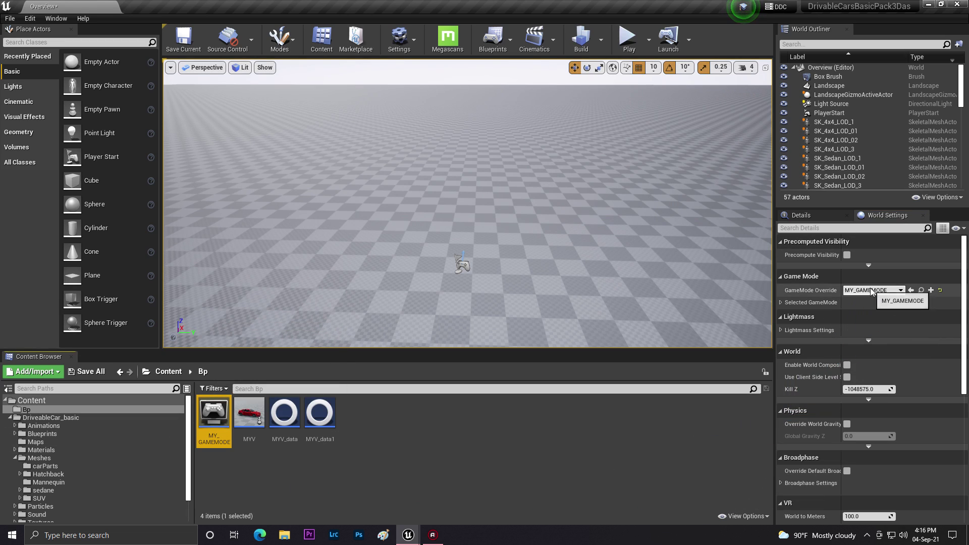
pyautogui.click(187, 42)
# Play the level from the PlayerStart, test driving the car forward and steering it both ways, and stop the session
pyautogui.moveTo(529, 221); pyautogui.dragTo(510, 254, button='right')
pyautogui.click(509, 184)
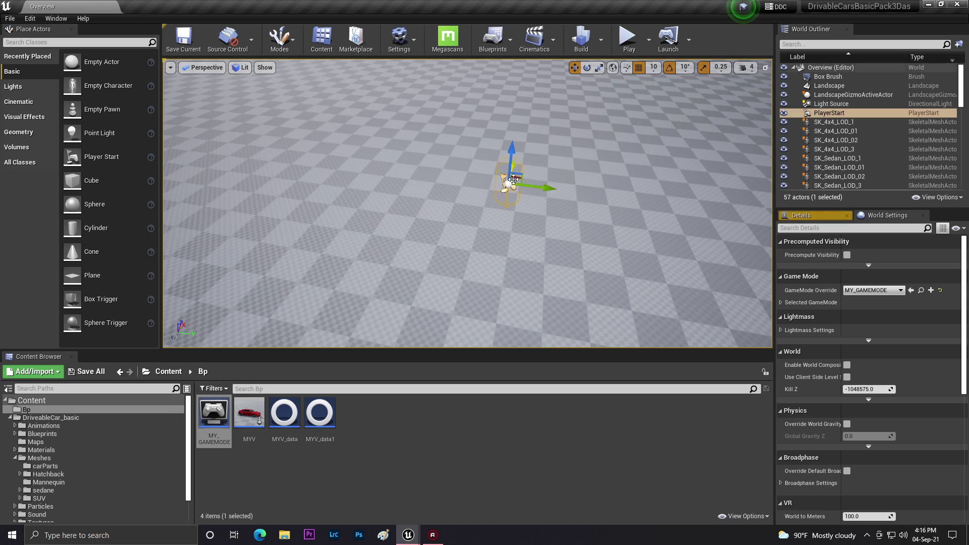
pyautogui.moveTo(509, 184); pyautogui.dragTo(569, 186, button='right')
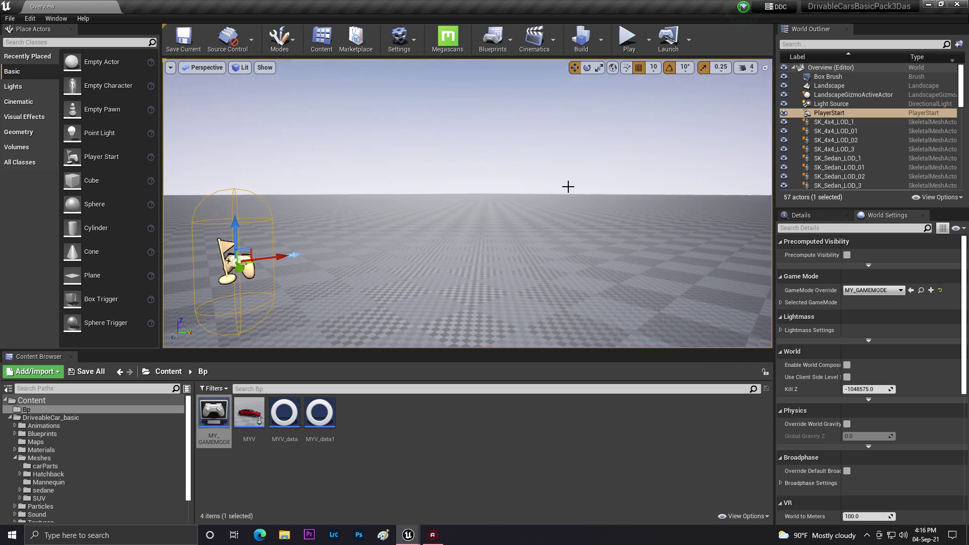
pyautogui.click(628, 38)
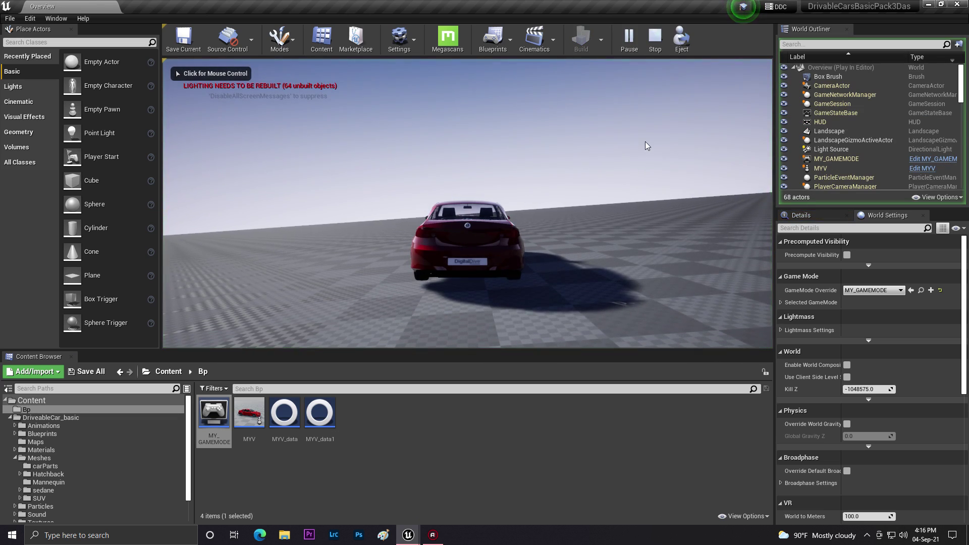
pyautogui.press('w')
pyautogui.press('a')
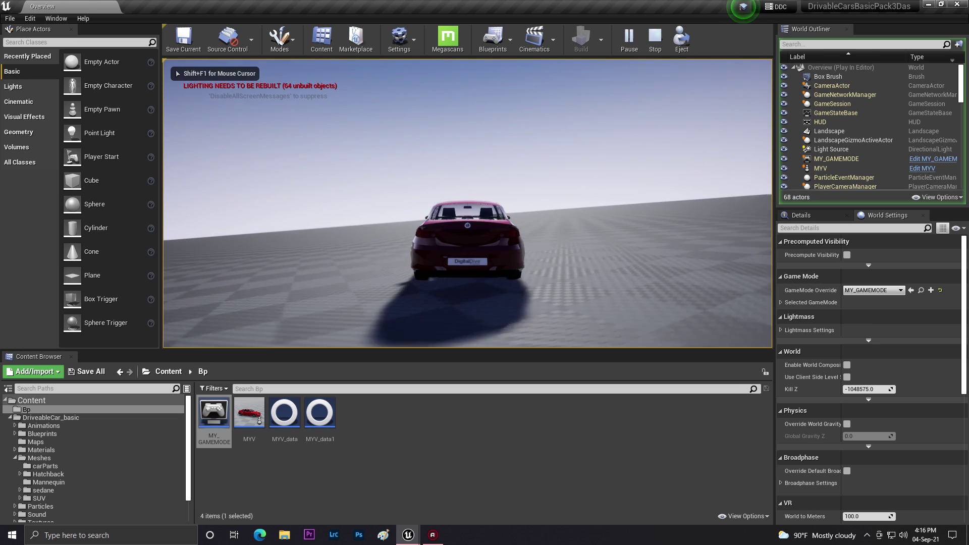
pyautogui.press('d')
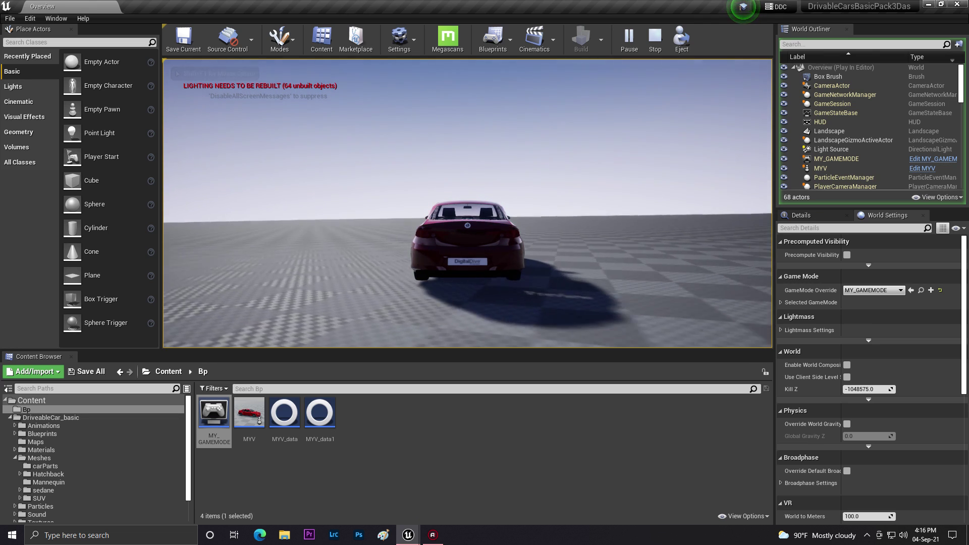
pyautogui.press('a')
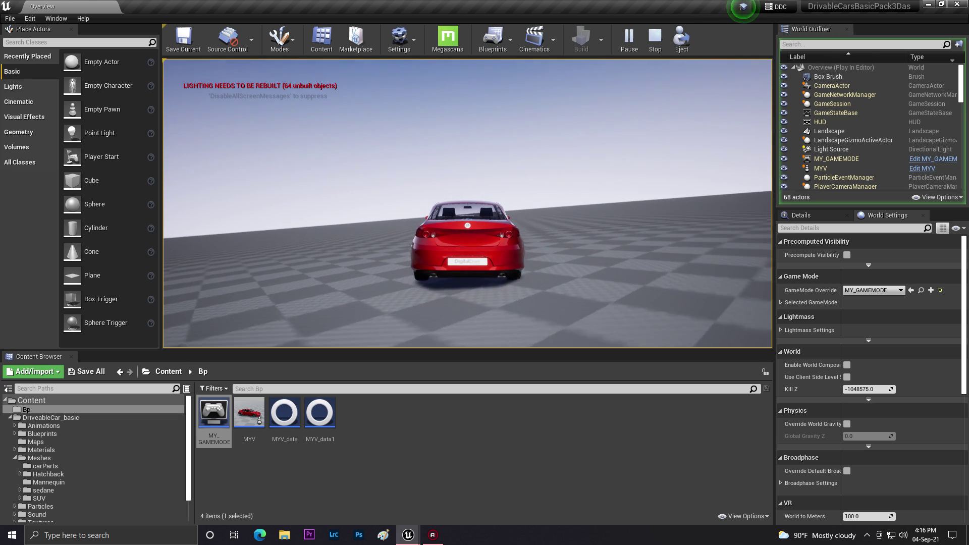
pyautogui.press('a')
pyautogui.press('a')
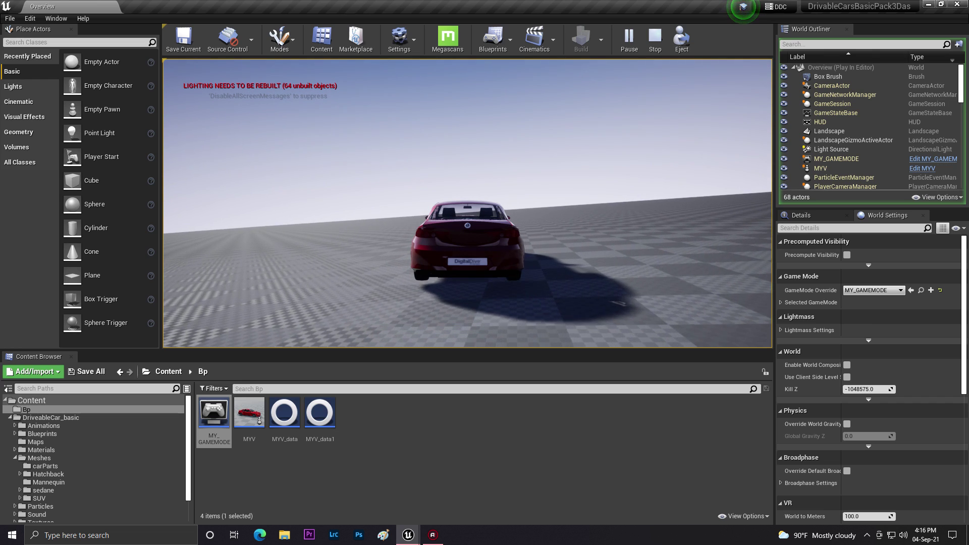
pyautogui.press('Escape')
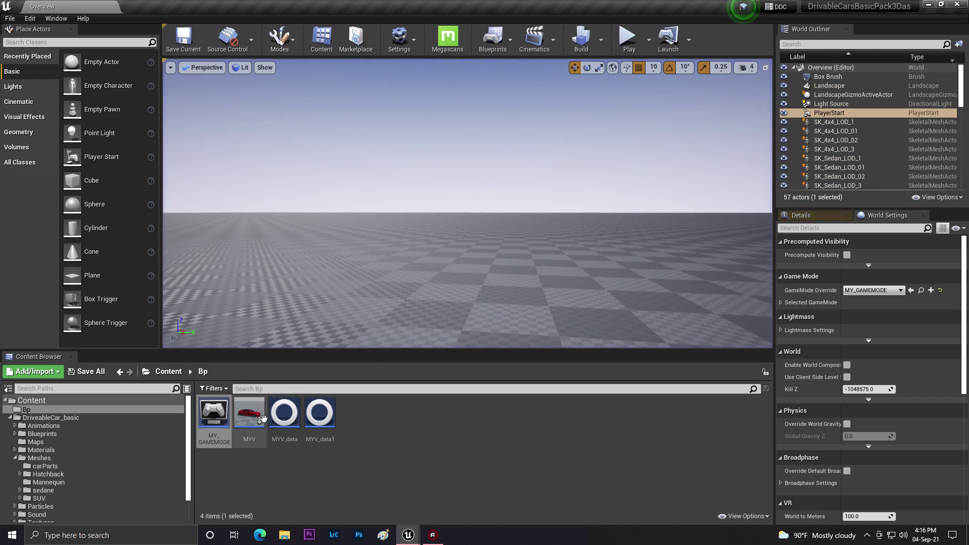
# Create an Animation Blueprint named MY-ANIMATION with parent class VehicleAnimInstance and target skeleton Car_Base_Skeleton, and open it
pyautogui.rightClick(365, 414)
pyautogui.moveTo(371, 407)
pyautogui.moveTo(391, 251)
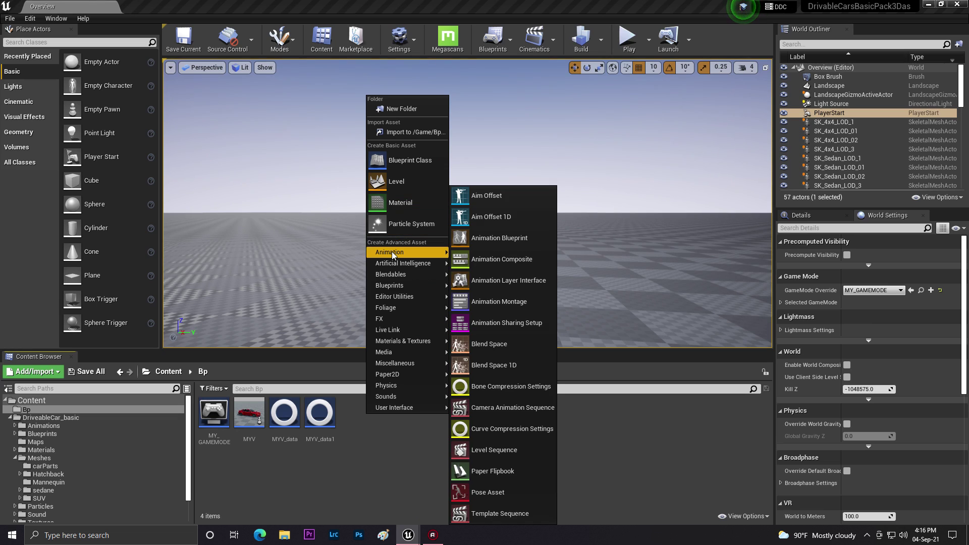
pyautogui.click(483, 231)
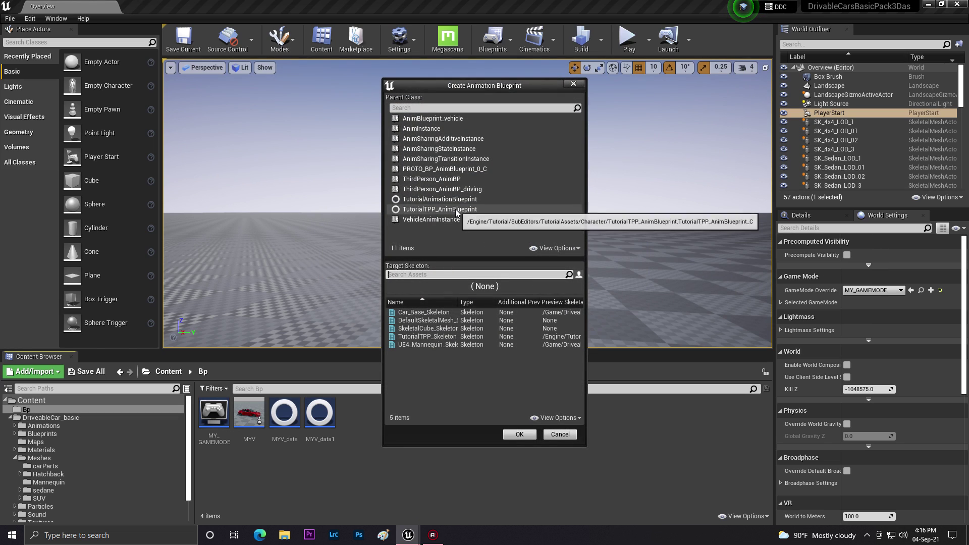
pyautogui.click(443, 219)
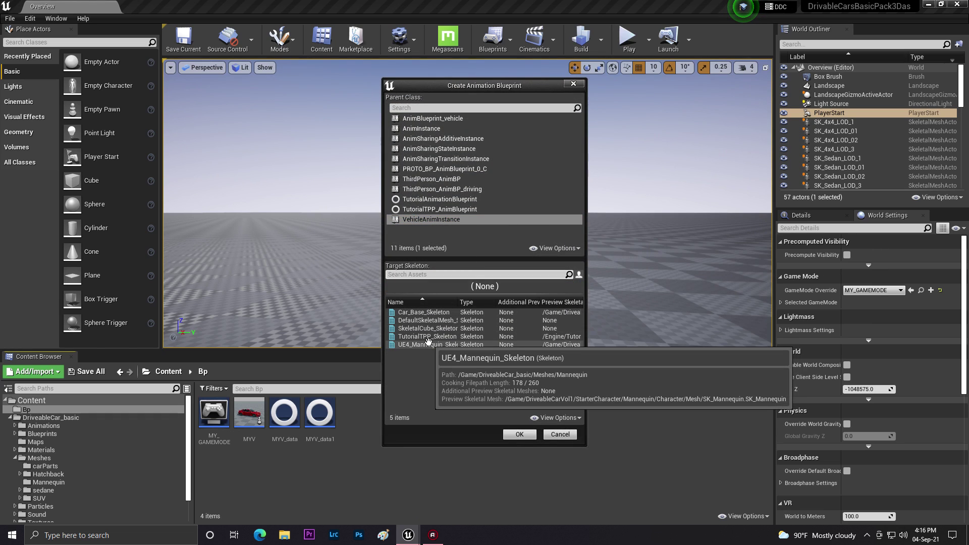
pyautogui.click(438, 312)
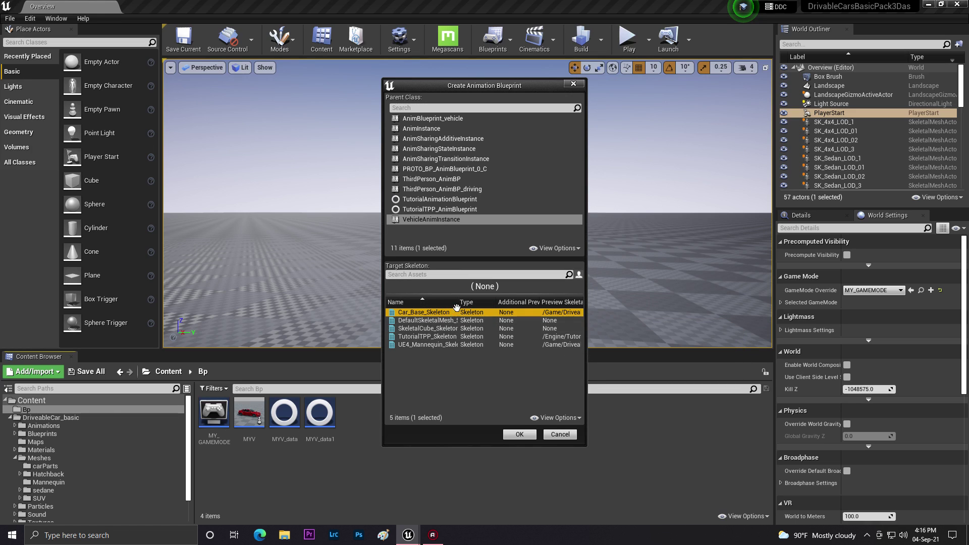
pyautogui.click(520, 434)
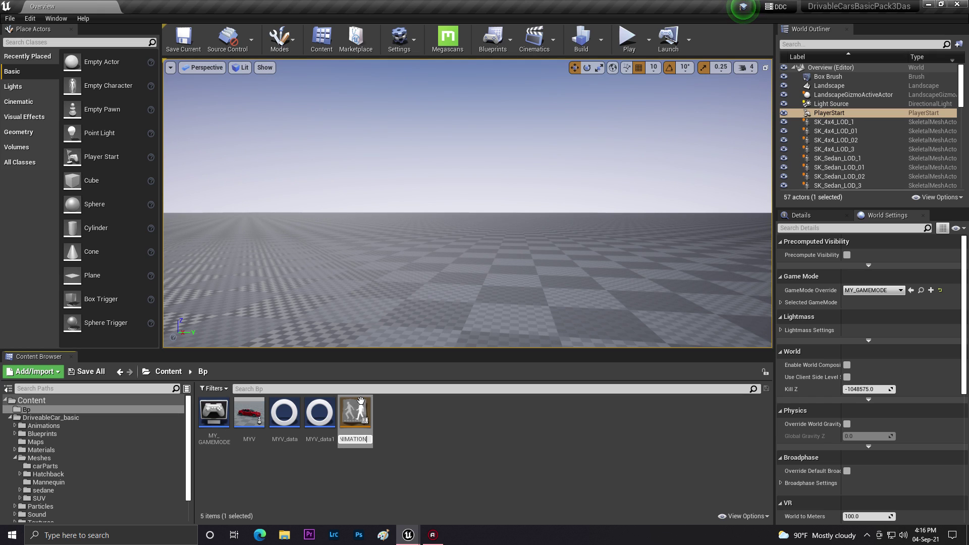
pyautogui.press('Return')
pyautogui.doubleClick(214, 413)
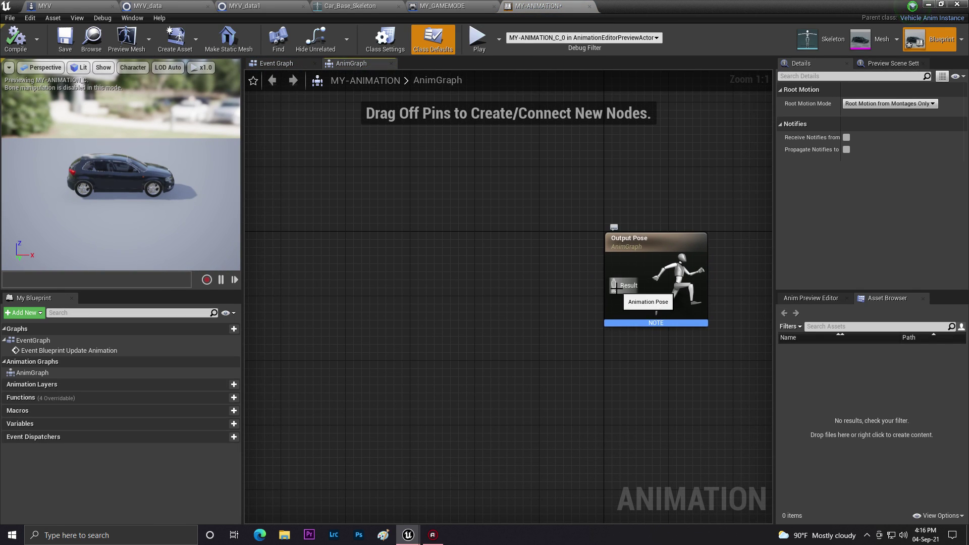
# Add a Wheel Handler for WheeledVehicle node feeding the Output Pose, and arrange it and its Component To Local conversion node in a row
pyautogui.moveTo(625, 287); pyautogui.dragTo(506, 239)
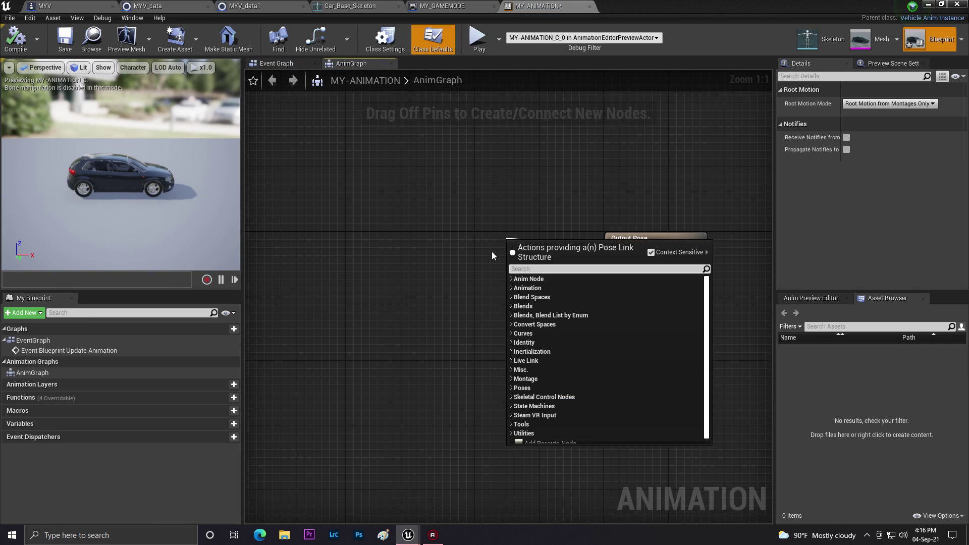
pyautogui.write('WHEEL')
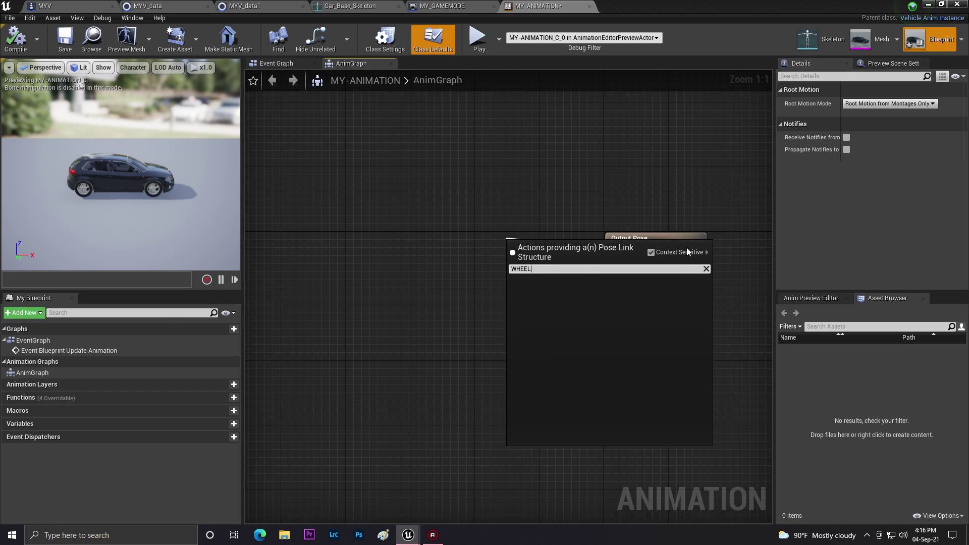
pyautogui.click(651, 252)
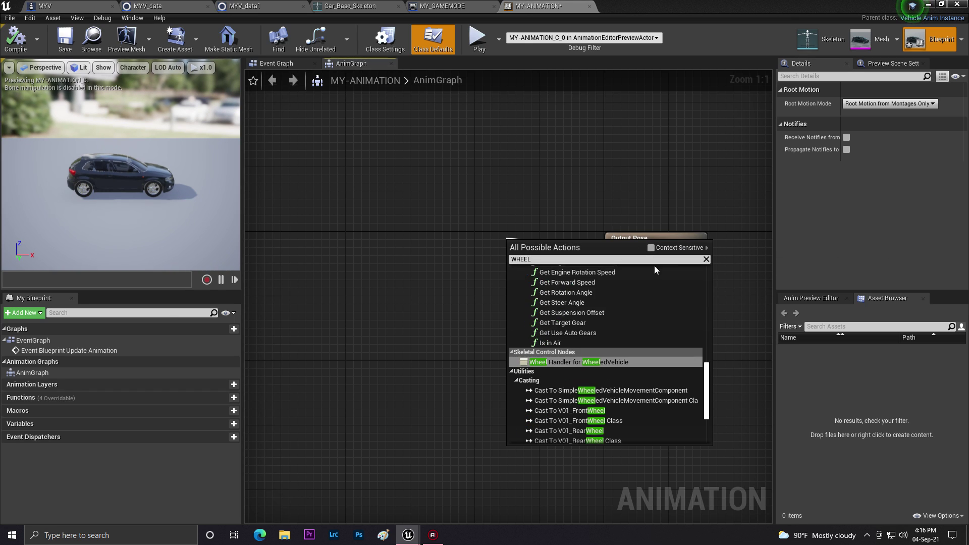
pyautogui.click(553, 363)
pyautogui.moveTo(363, 232); pyautogui.dragTo(355, 233)
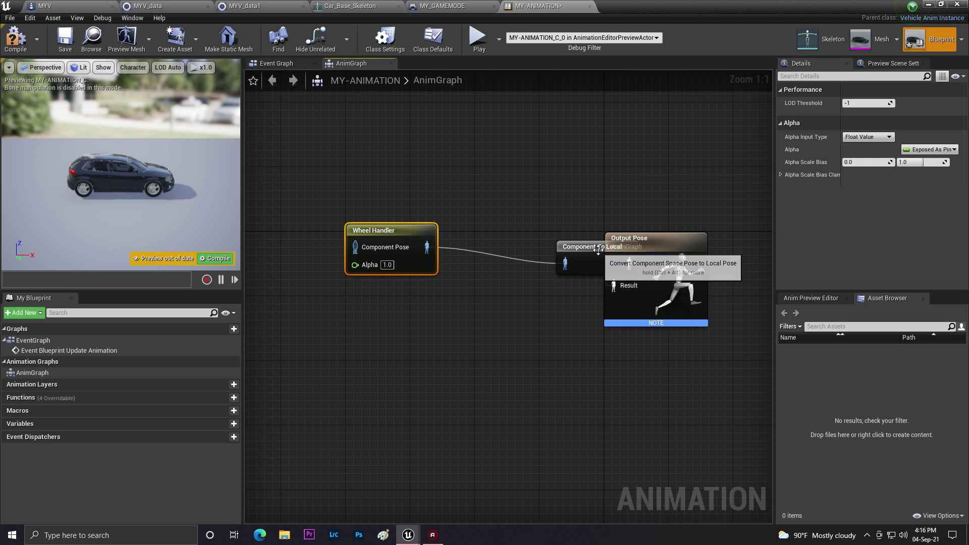
pyautogui.moveTo(594, 246); pyautogui.dragTo(490, 231)
# Feed the Wheel Handler's Component Pose input from a new Mesh Space Ref Pose node, and compile the animation blueprint
pyautogui.moveTo(399, 250); pyautogui.dragTo(591, 247, button='right')
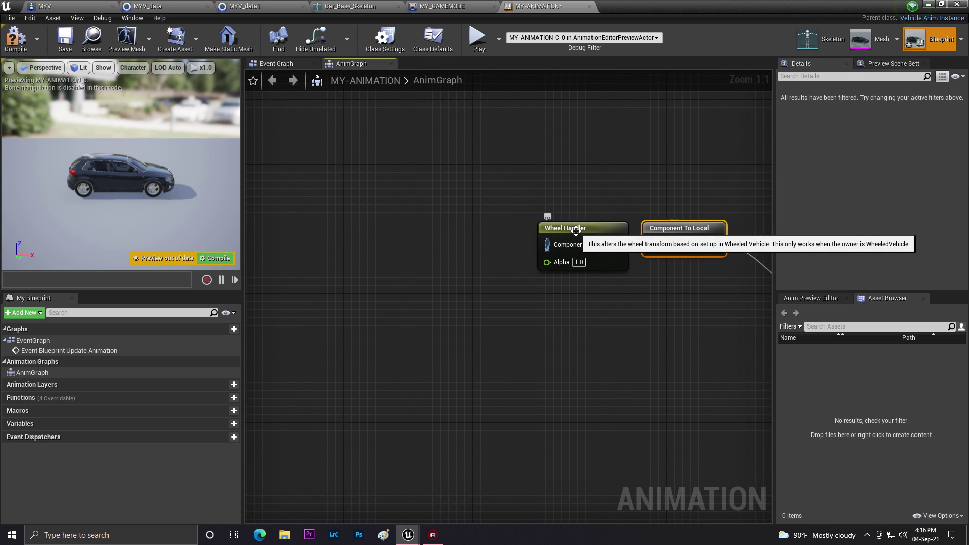
pyautogui.moveTo(465, 231); pyautogui.dragTo(456, 222)
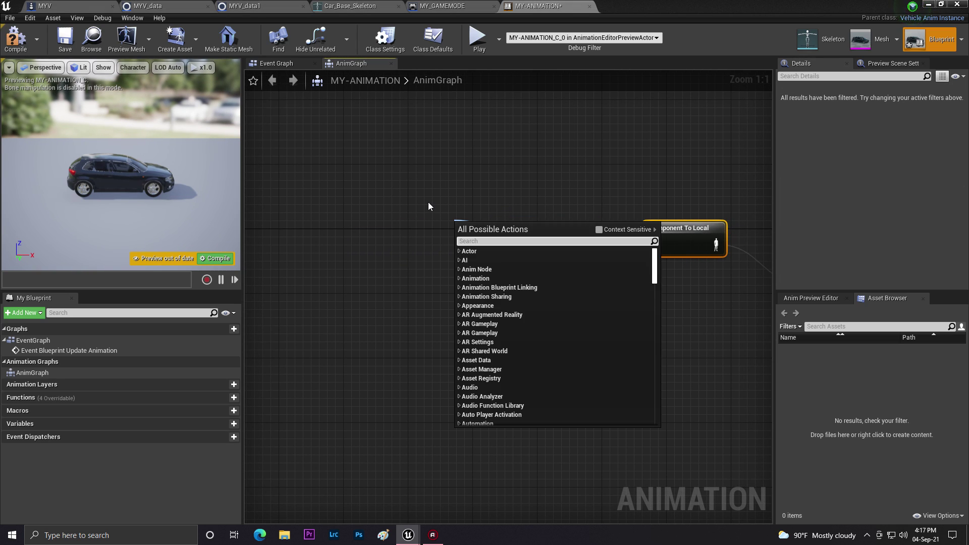
pyautogui.write('MESH')
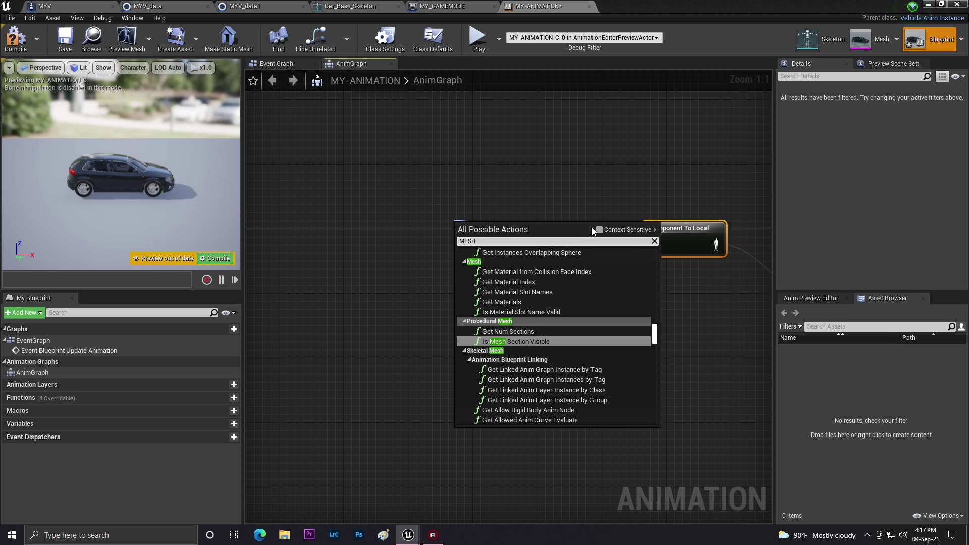
pyautogui.click(600, 230)
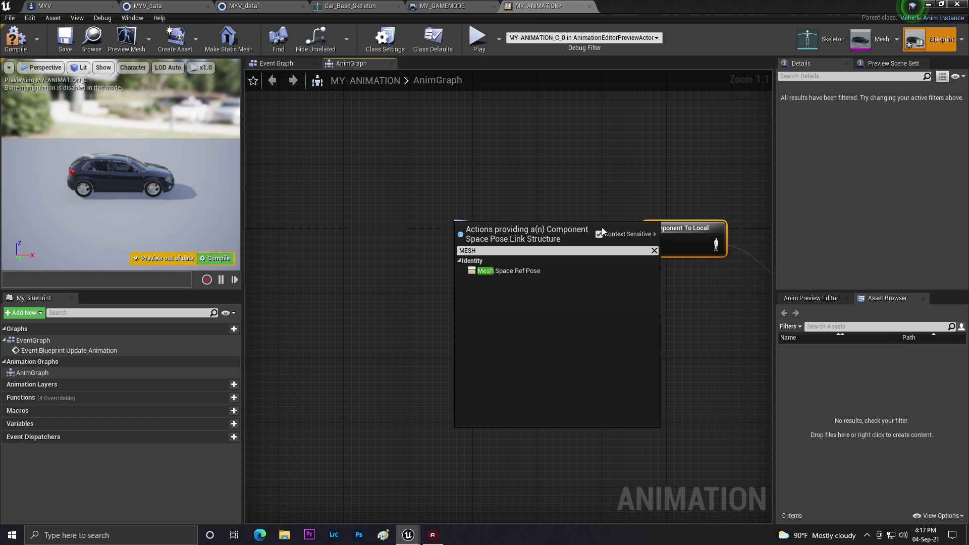
pyautogui.click(486, 270)
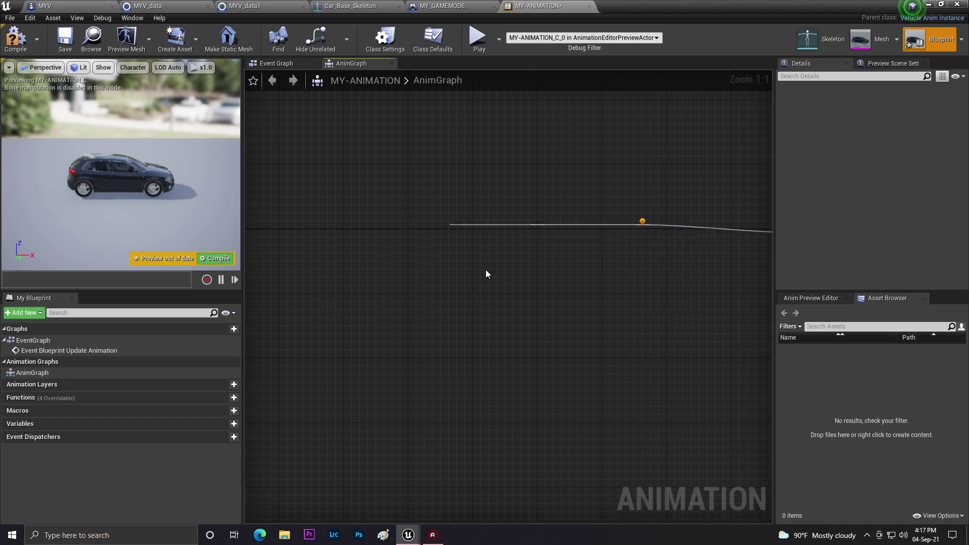
pyautogui.click(11, 38)
# In the MYV blueprint, set the vehicle mesh's Anim Class to MY-ANIMATION and compile
pyautogui.click(69, 5)
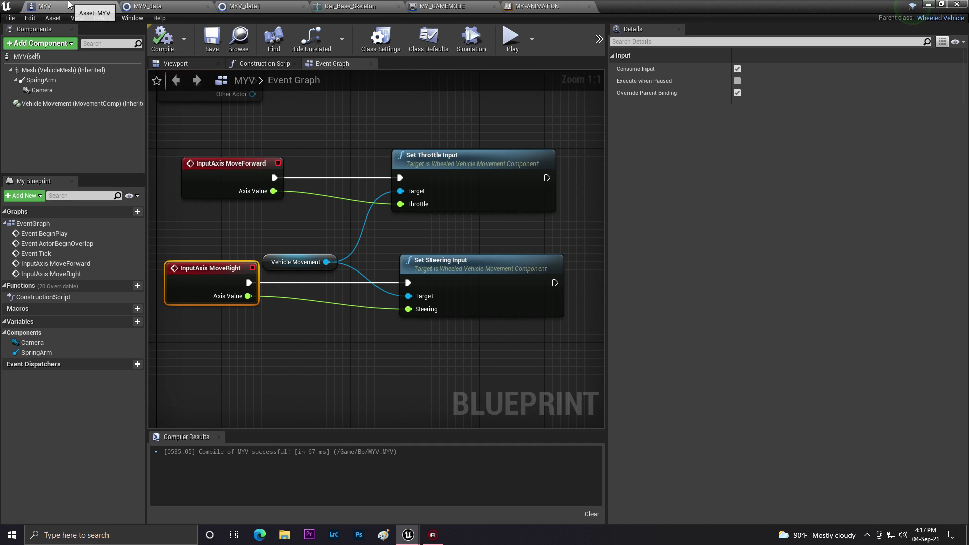
pyautogui.click(175, 64)
pyautogui.click(75, 70)
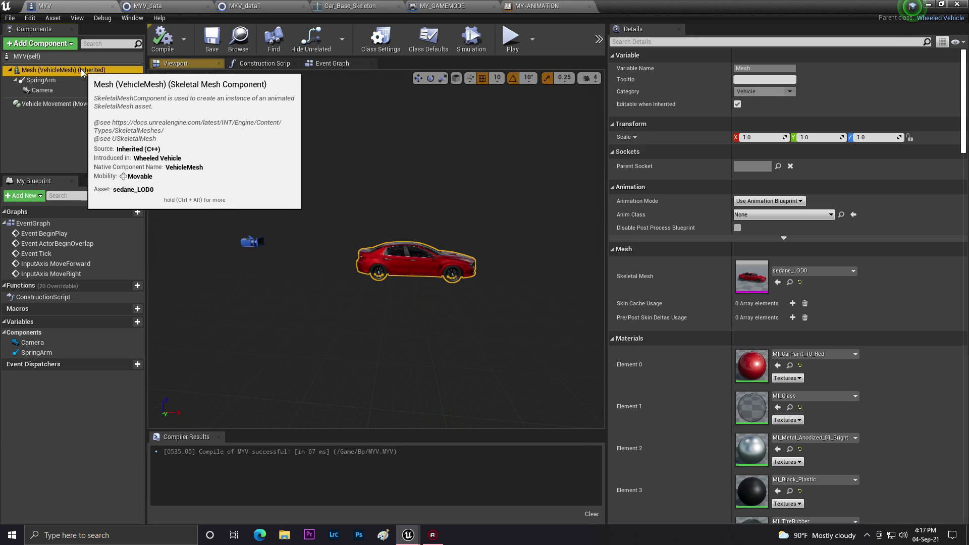
pyautogui.click(783, 215)
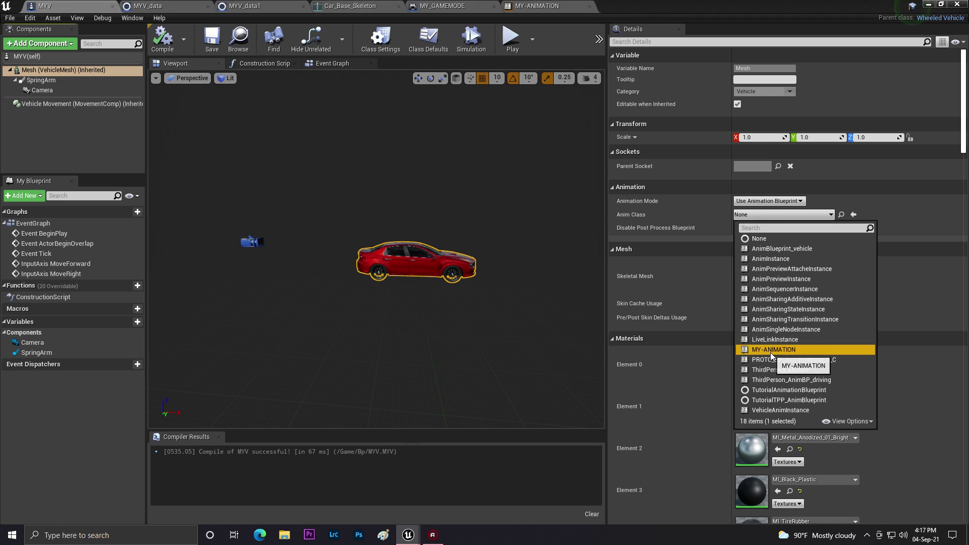
pyautogui.click(762, 359)
pyautogui.click(162, 38)
# Set the Wheel Class of the Rear_Right_Wheel entry in the Vehicle Movement wheel setups to MYV_data1, and compile and save
pyautogui.click(105, 104)
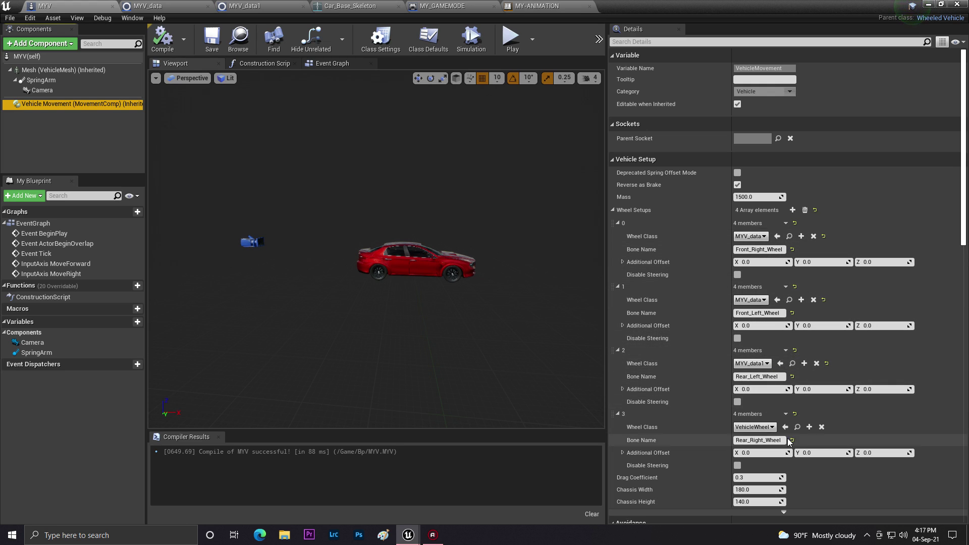
pyautogui.scroll(-2, 779, 429)
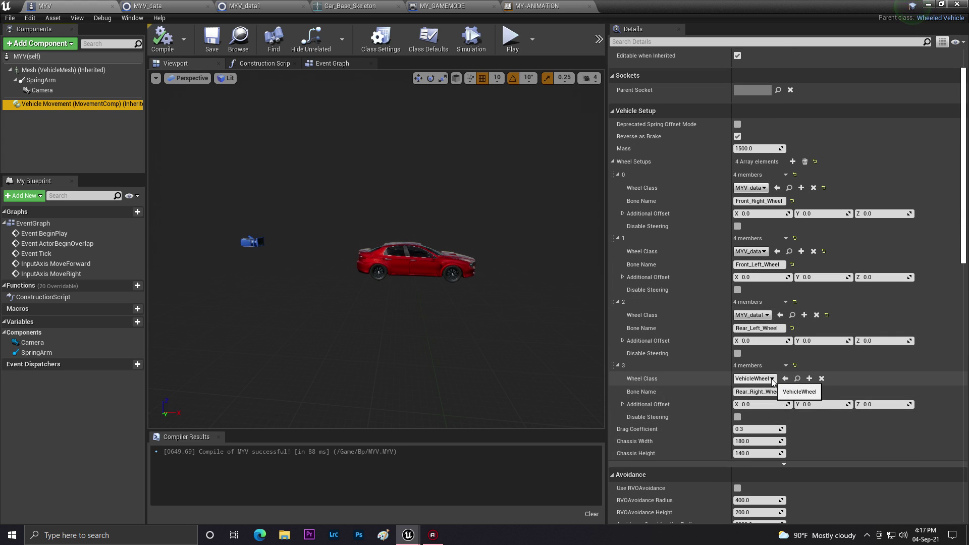
pyautogui.click(771, 379)
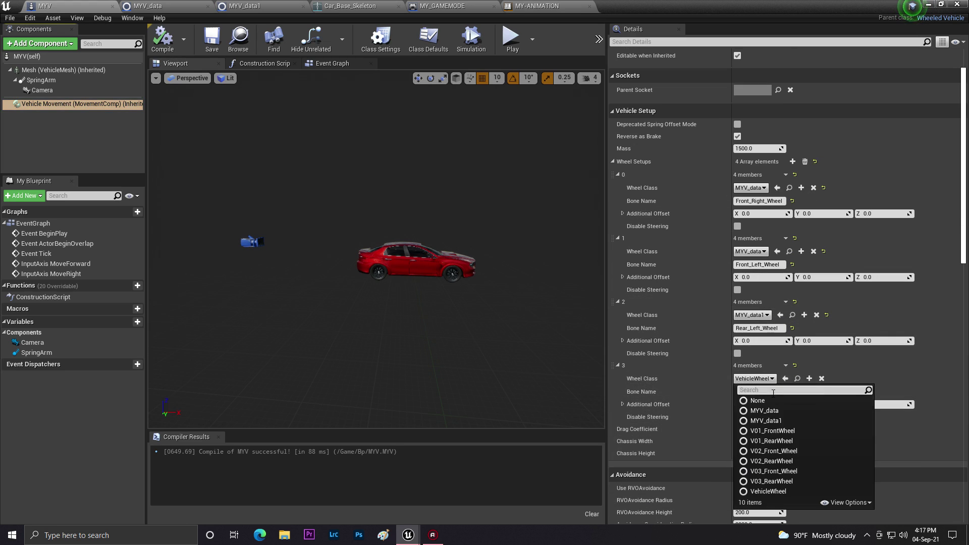
pyautogui.click(785, 423)
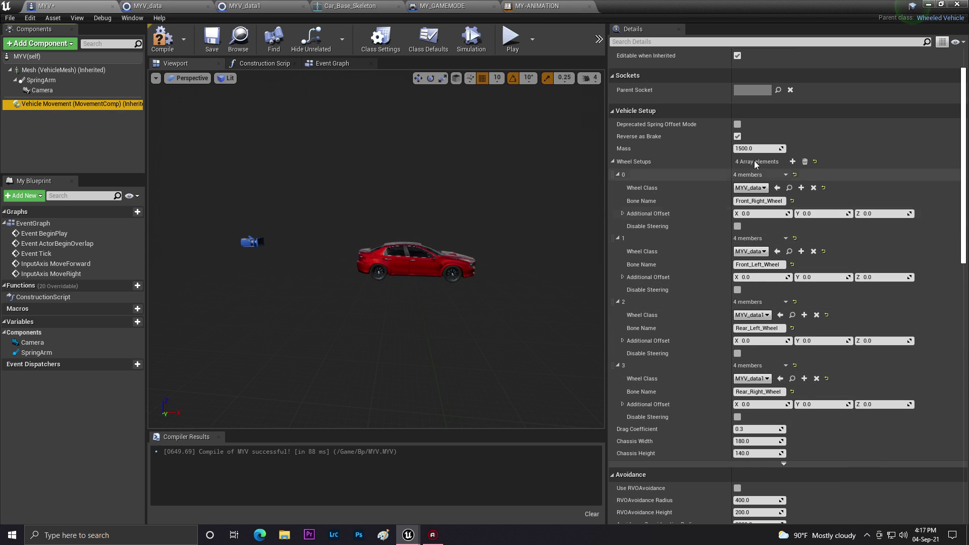
pyautogui.click(163, 40)
pyautogui.click(212, 41)
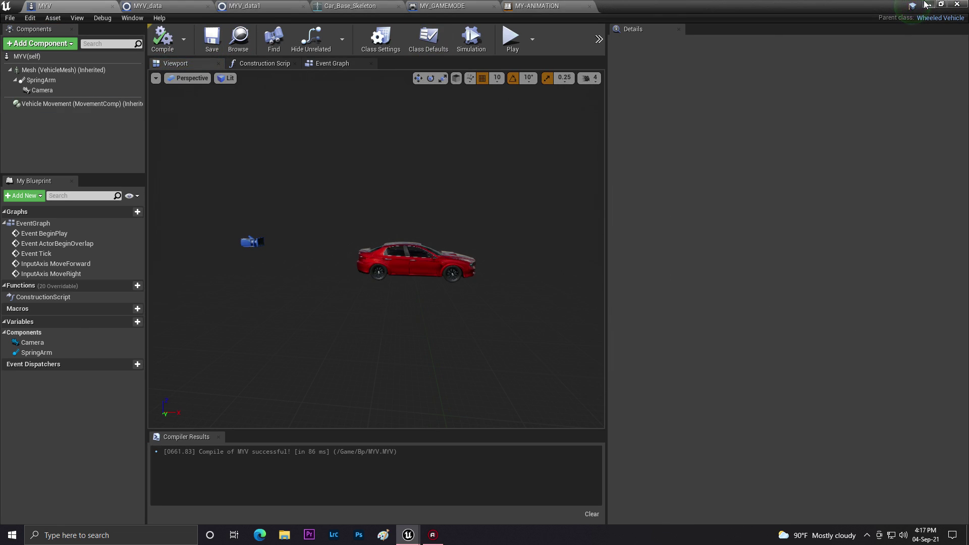
# Play the level, test driving the car forward and steering it left, and stop the session
pyautogui.click(928, 5)
pyautogui.click(629, 38)
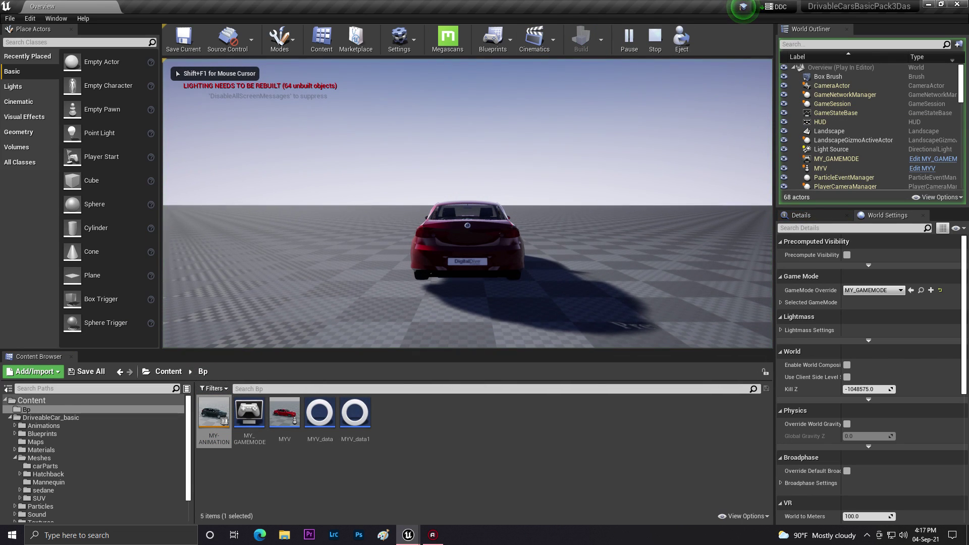
pyautogui.press('w')
pyautogui.press('a')
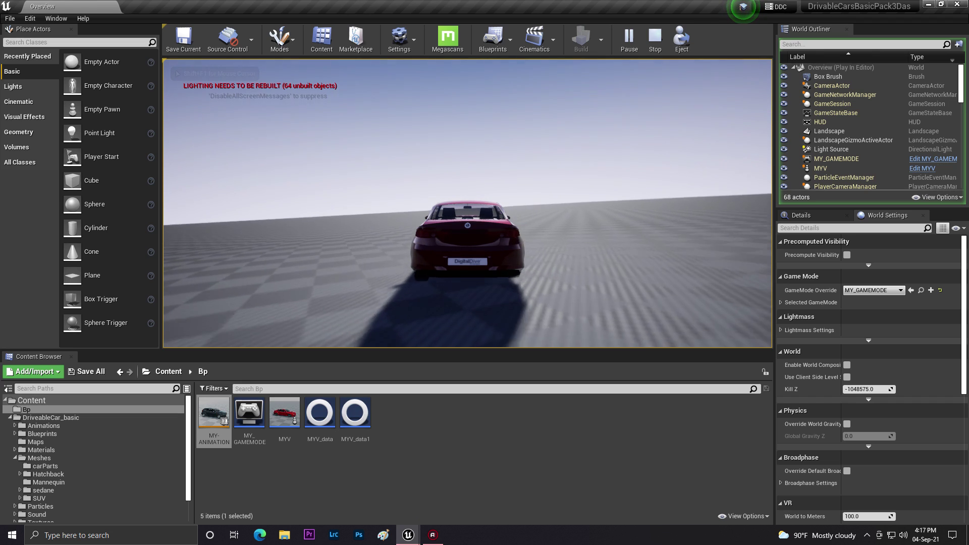
pyautogui.hotkey('shift', 'F1')
pyautogui.press('Escape')
# Enable Use Pawn Control Rotation on the MYV blueprint's SpringArm, and compile and save the blueprint
pyautogui.doubleClick(285, 413)
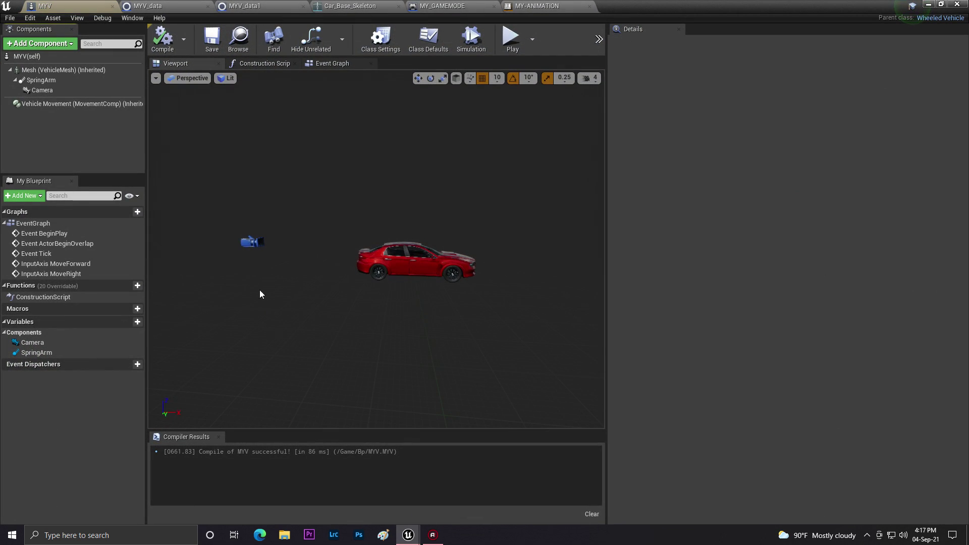
pyautogui.click(336, 61)
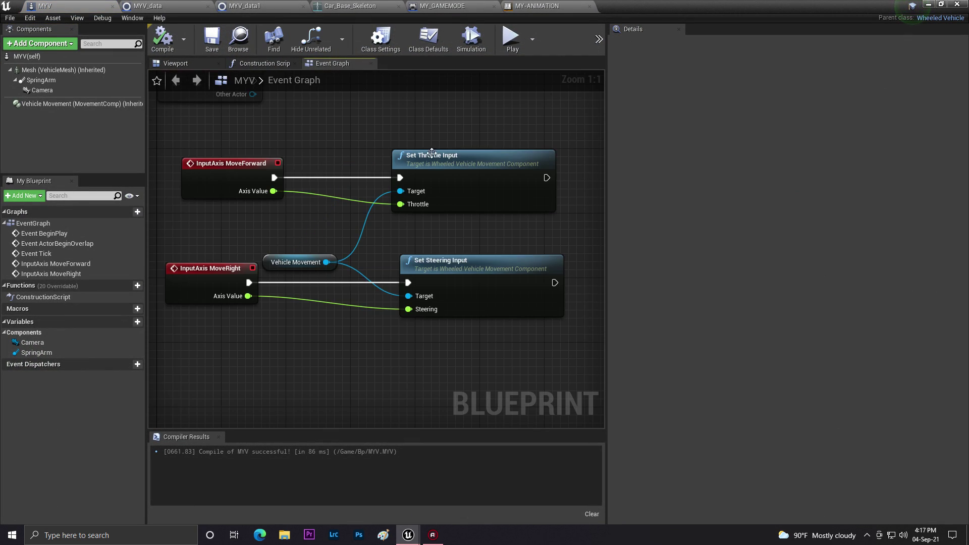
pyautogui.scroll(-5, 304, 147)
pyautogui.scroll(2, 304, 147)
pyautogui.click(41, 79)
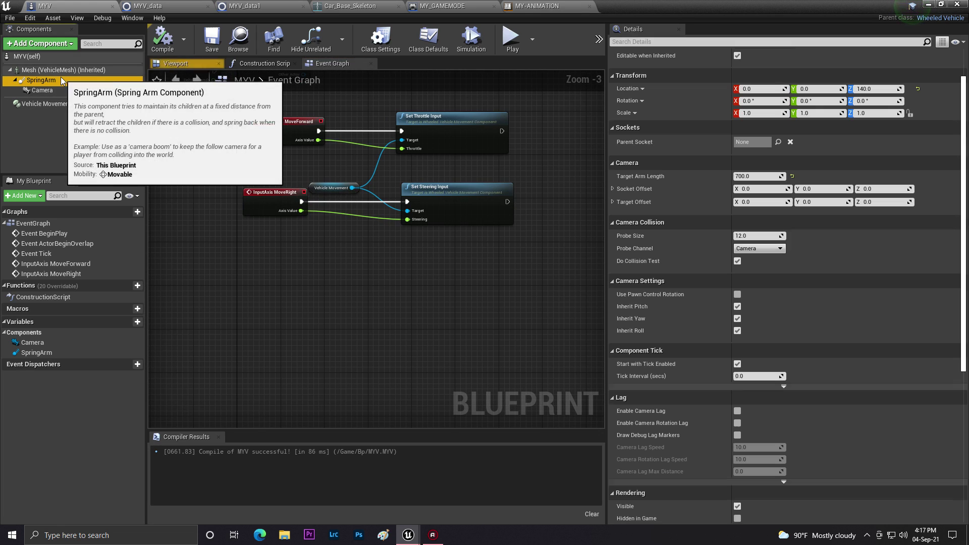
pyautogui.click(737, 295)
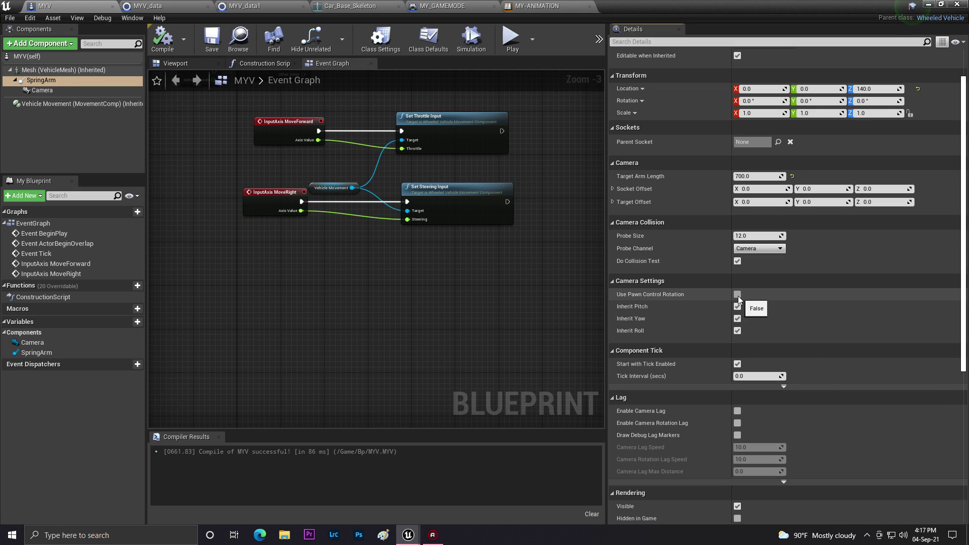
pyautogui.click(174, 39)
pyautogui.click(212, 39)
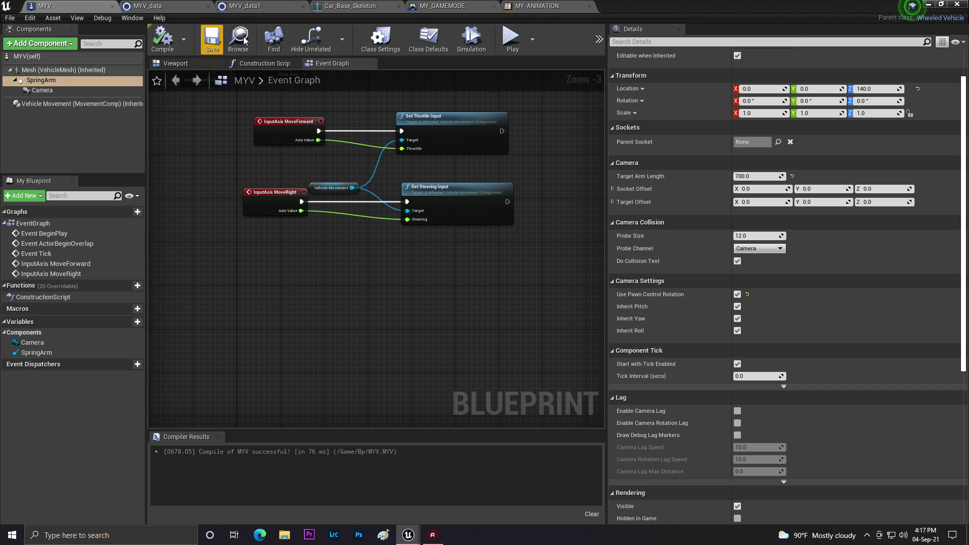
# Play the level again, driving forward and left to check the wheels and the spring arm camera, and stop the session
pyautogui.click(927, 4)
pyautogui.click(627, 37)
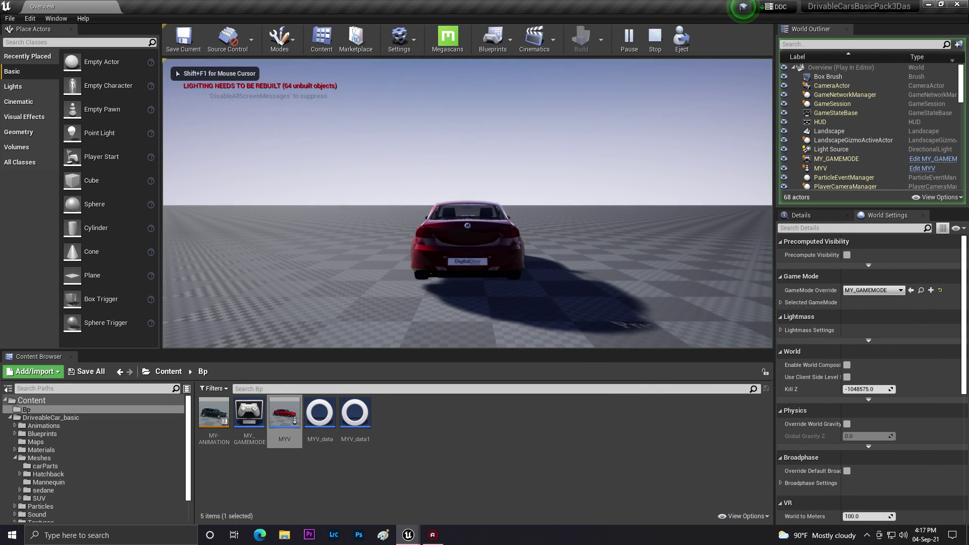
pyautogui.press('w')
pyautogui.press('a')
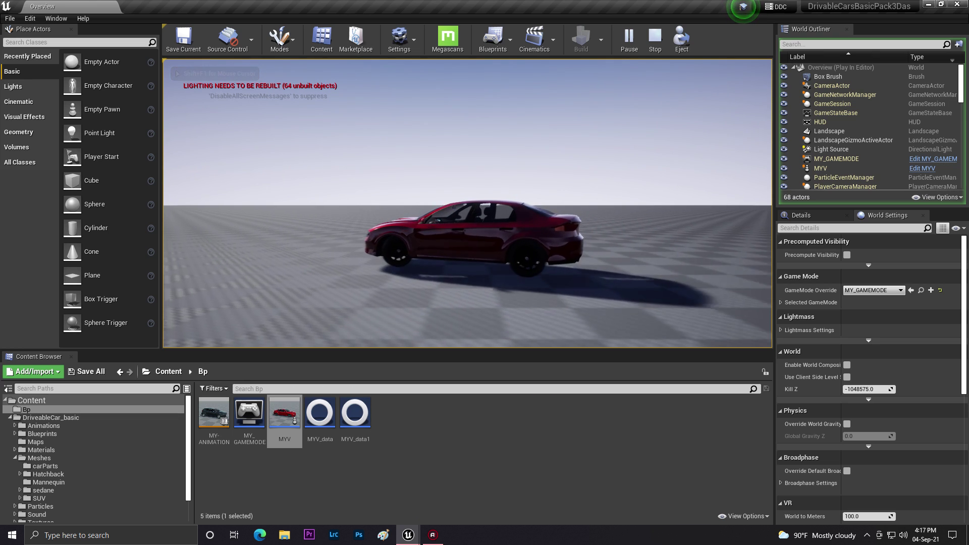
pyautogui.press('w')
pyautogui.press('a')
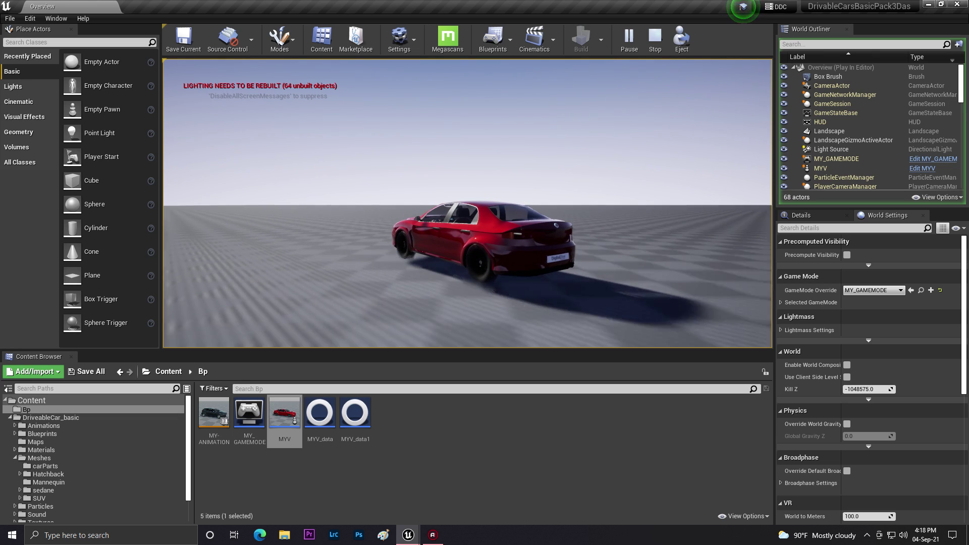
pyautogui.press('Escape')
# Turn off Motion Blur in the project's rendering settings and close the Project Settings
pyautogui.click(399, 38)
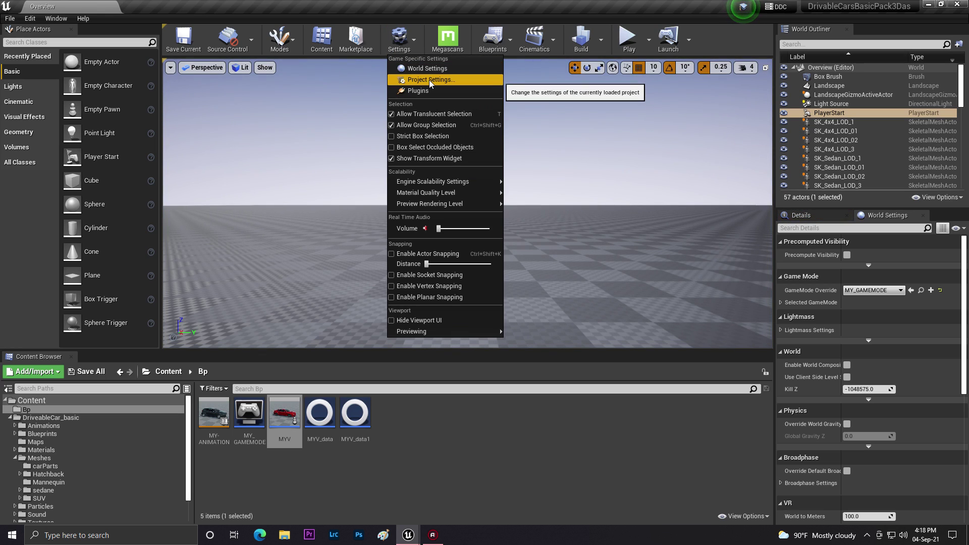
pyautogui.click(429, 80)
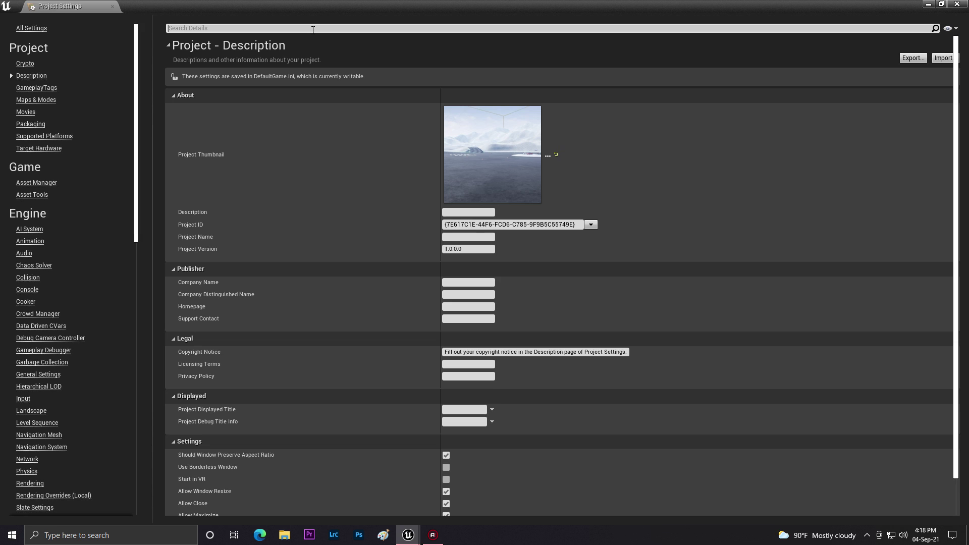
pyautogui.click(313, 29)
pyautogui.write('MOTION')
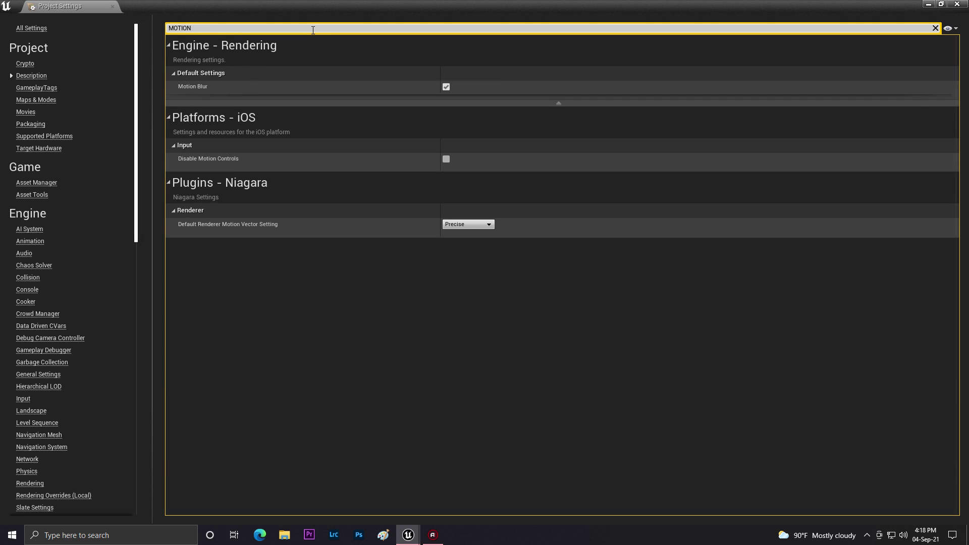
pyautogui.click(446, 87)
pyautogui.click(957, 4)
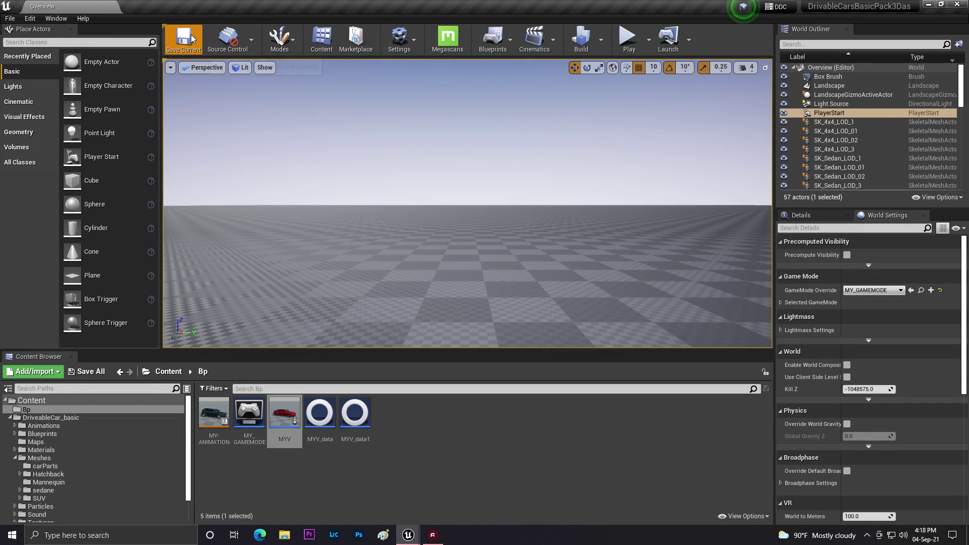
# Play the level with motion blur disabled, driving the car forward and steering it left and right
pyautogui.click(628, 40)
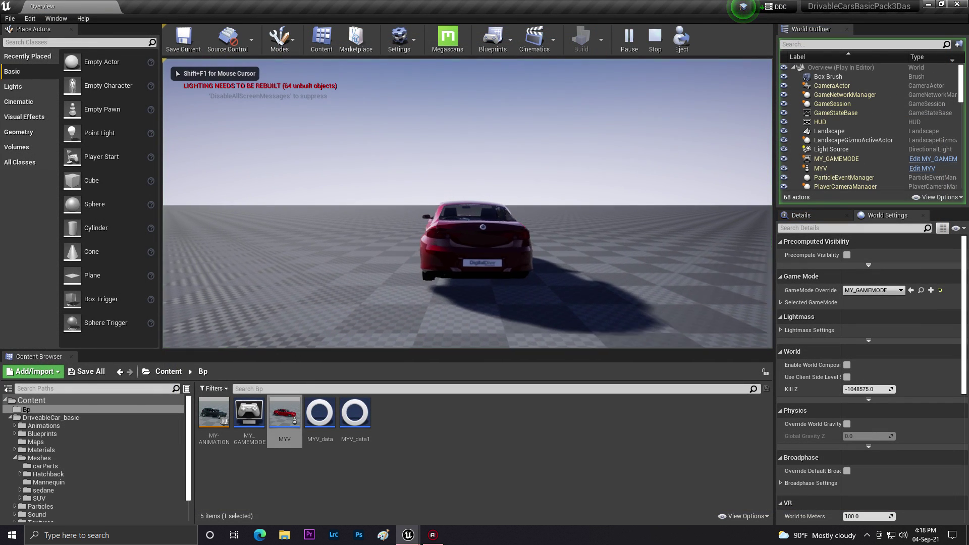
pyautogui.press('w')
pyautogui.press('a')
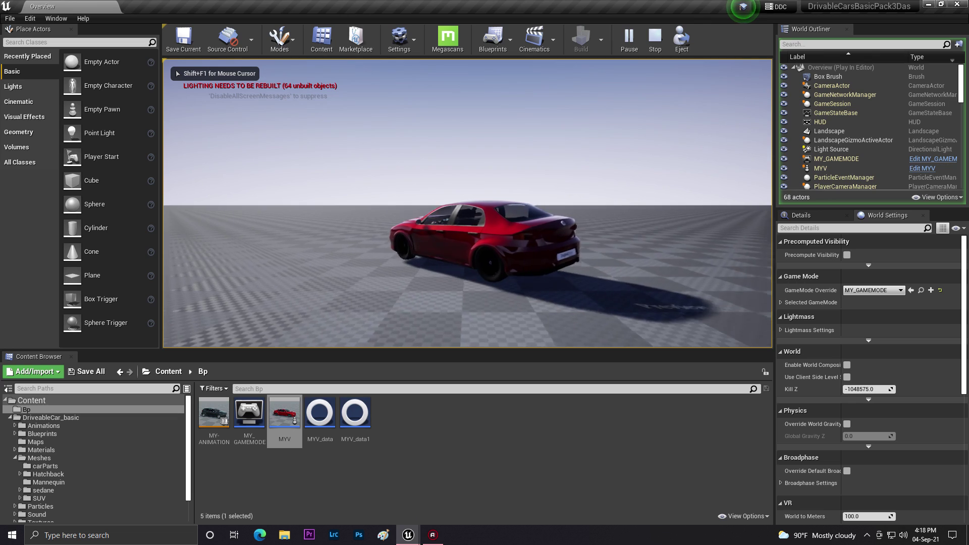
pyautogui.press('w')
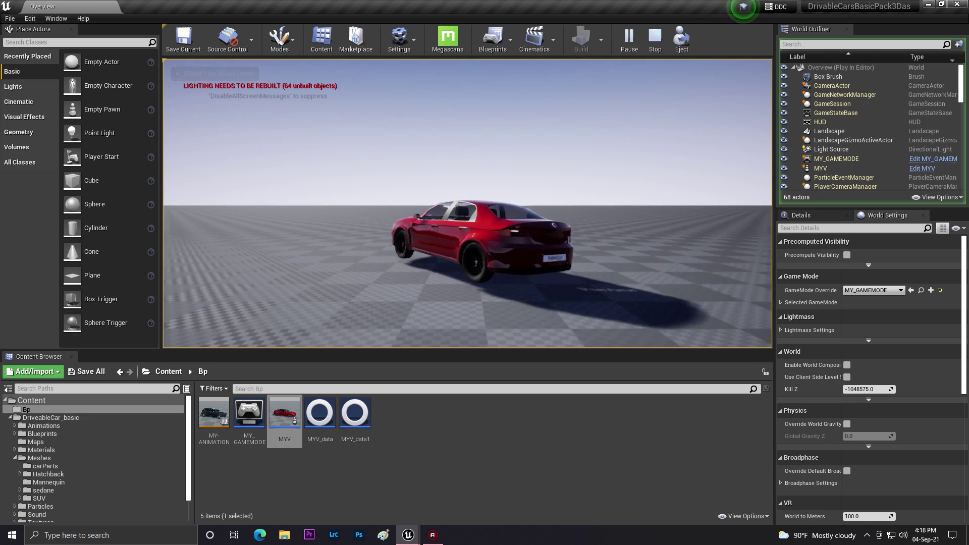
pyautogui.press('w')
pyautogui.press('d')
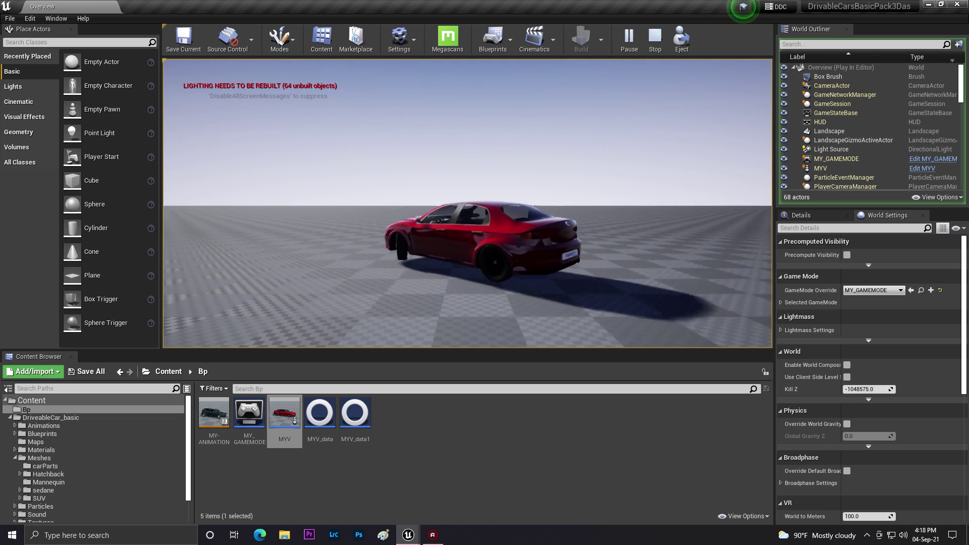
# Continue driving the car forward and left to inspect how the wheels meet the ground, and end the play session
pyautogui.press('w')
pyautogui.press('a')
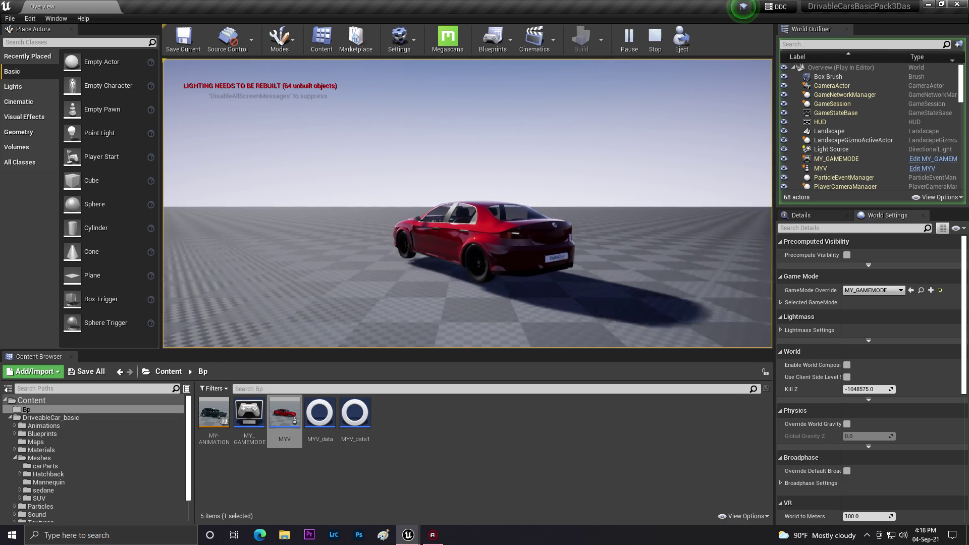
pyautogui.press('Escape')
# Set the wheel Shape Radius in MYV_data to 40, edit the MYV_data1 wheel blueprint too, compile MYV_data, and return to the level
pyautogui.doubleClick(319, 413)
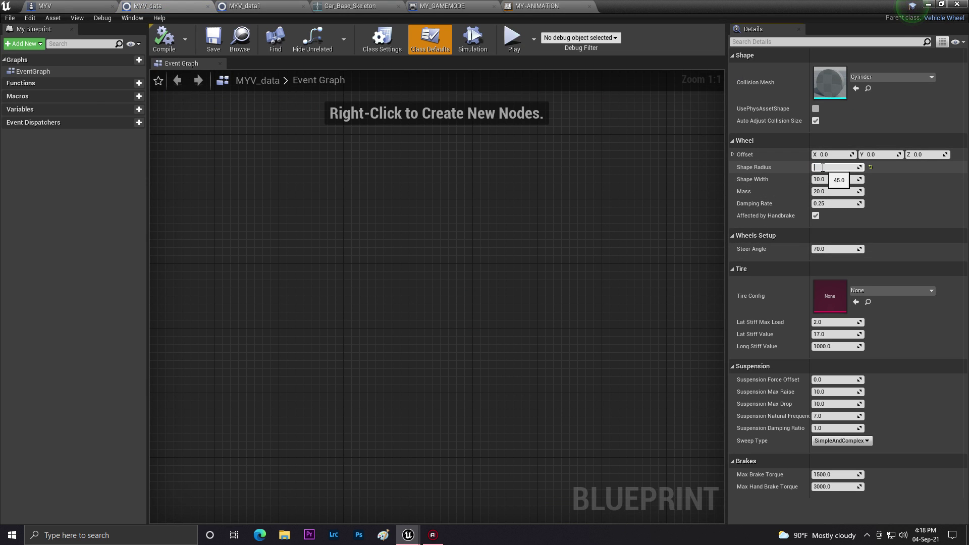
pyautogui.click(244, 5)
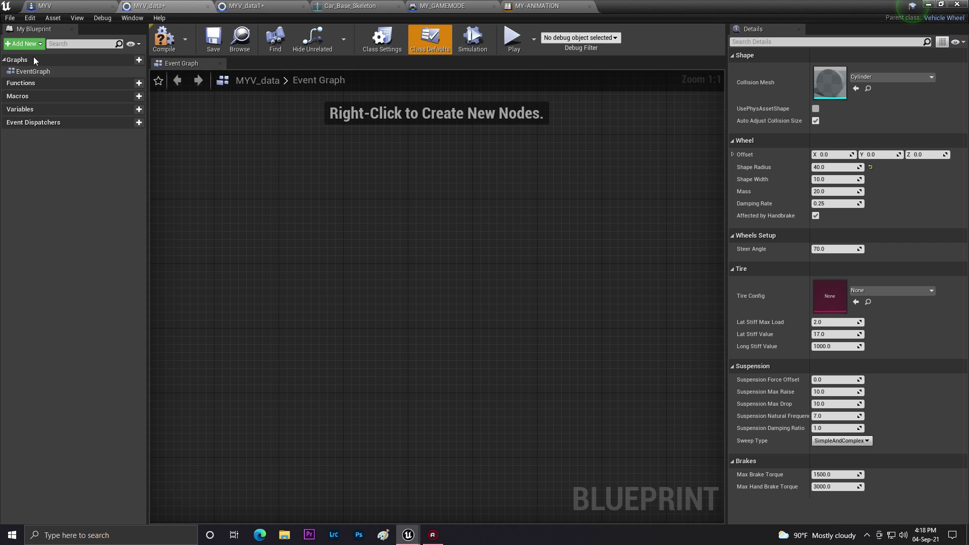
pyautogui.click(169, 54)
pyautogui.click(941, 5)
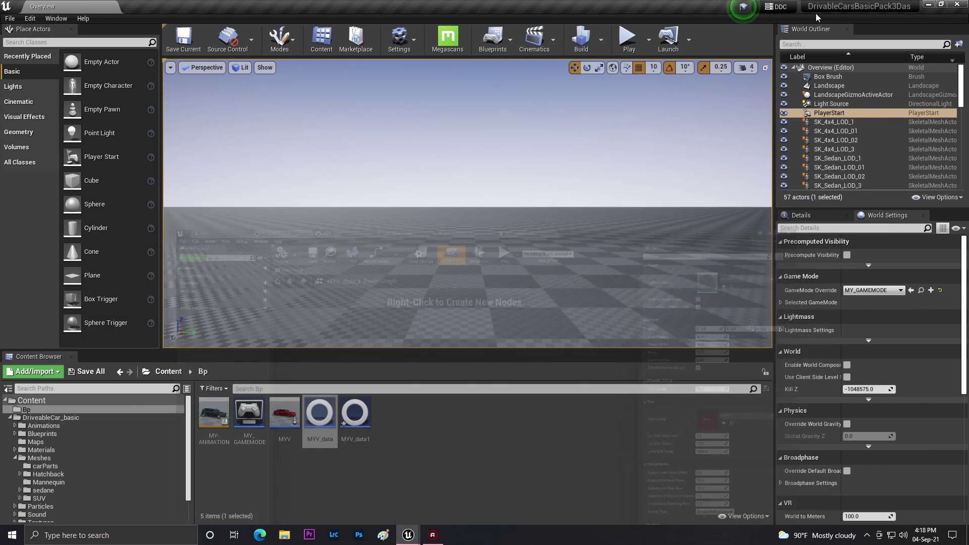
# Play the level with the changed wheel radius, driving the car forward and steering left to check the wheels
pyautogui.click(629, 38)
pyautogui.press('w')
pyautogui.press('a')
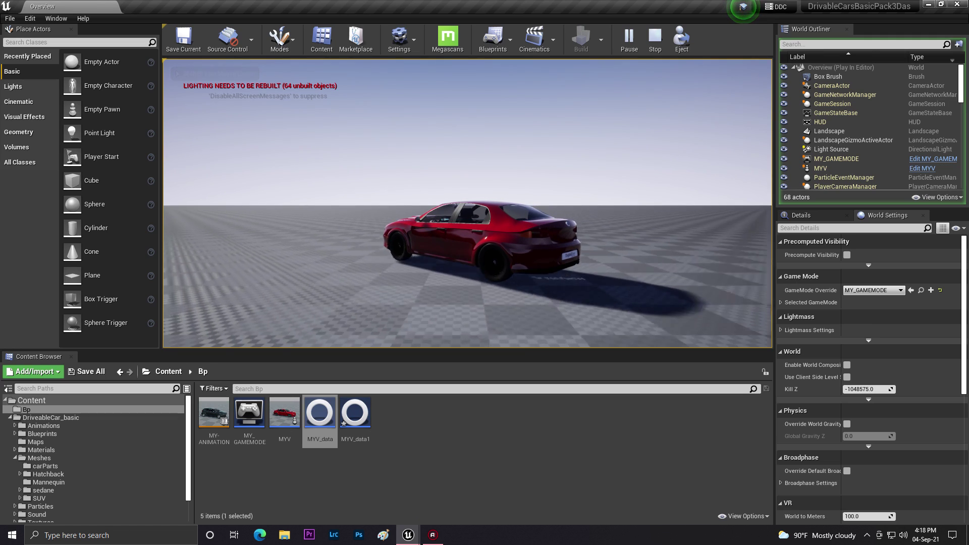
pyautogui.press('a')
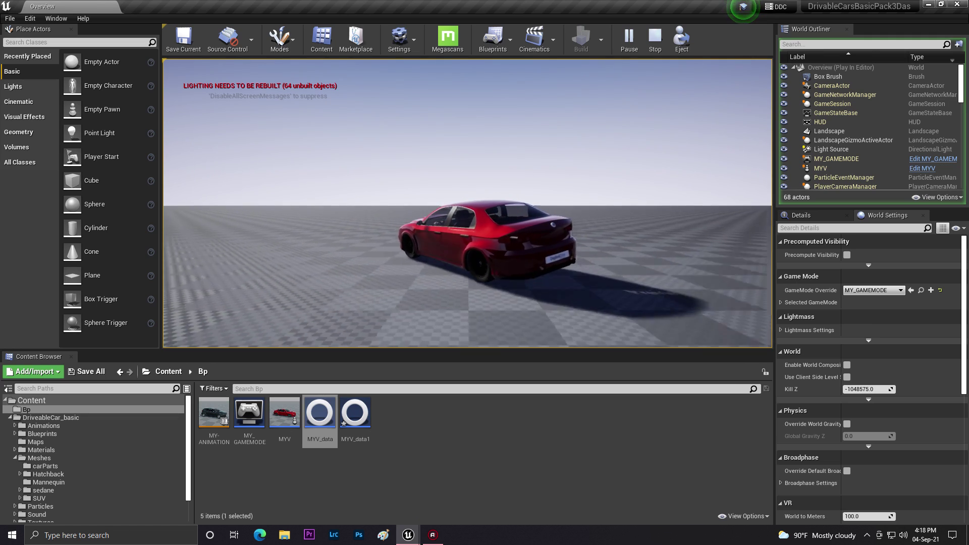